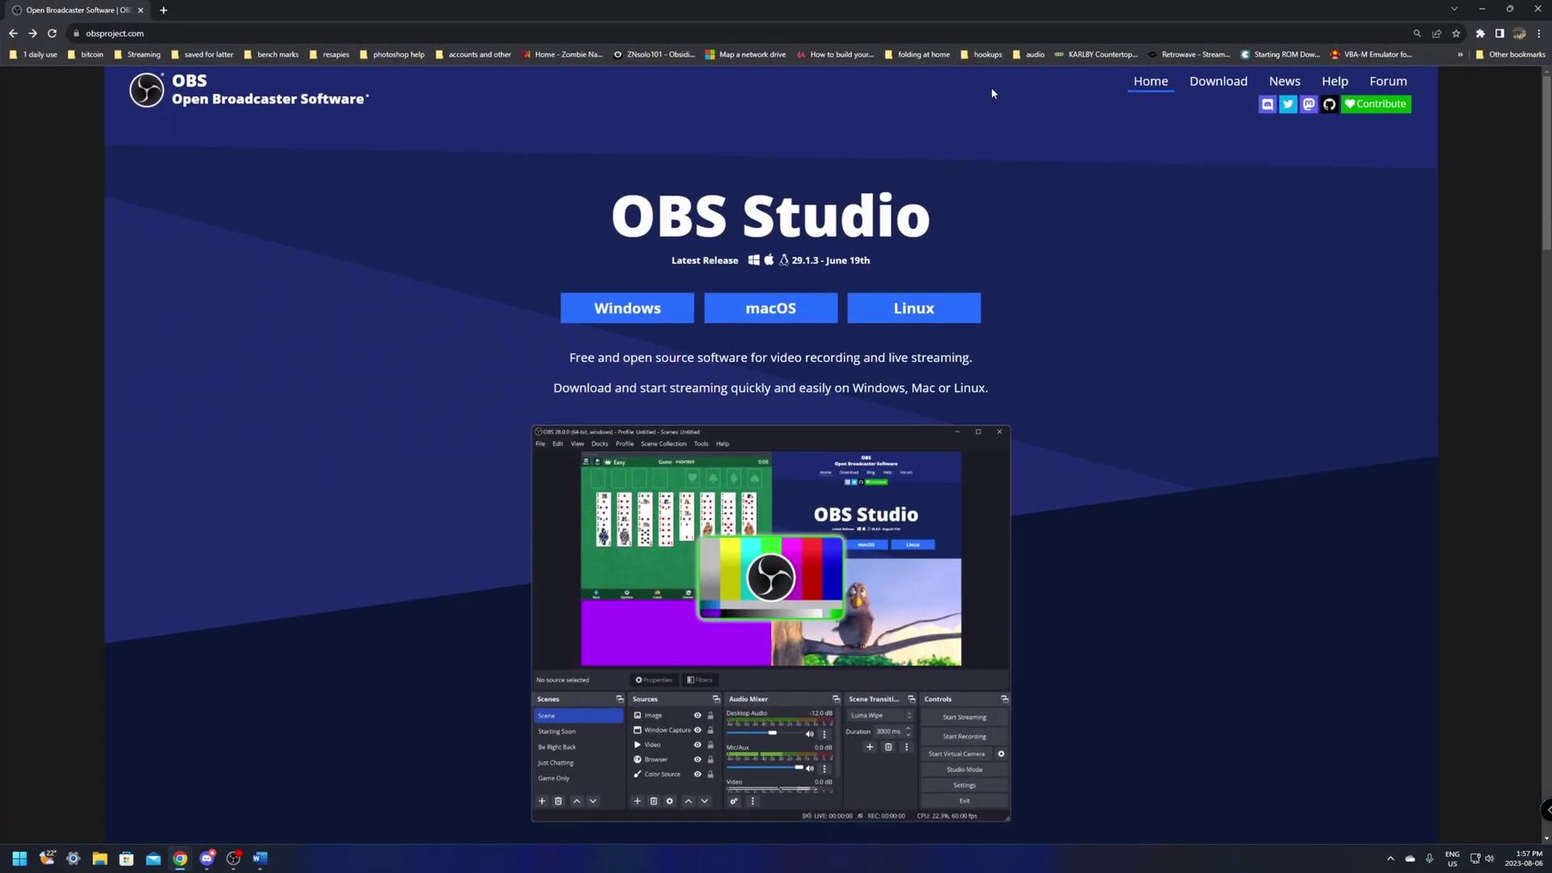
# Step: Go to the OBS Forum from the obsproject.com top navigation bar
pyautogui.click(1390, 83)
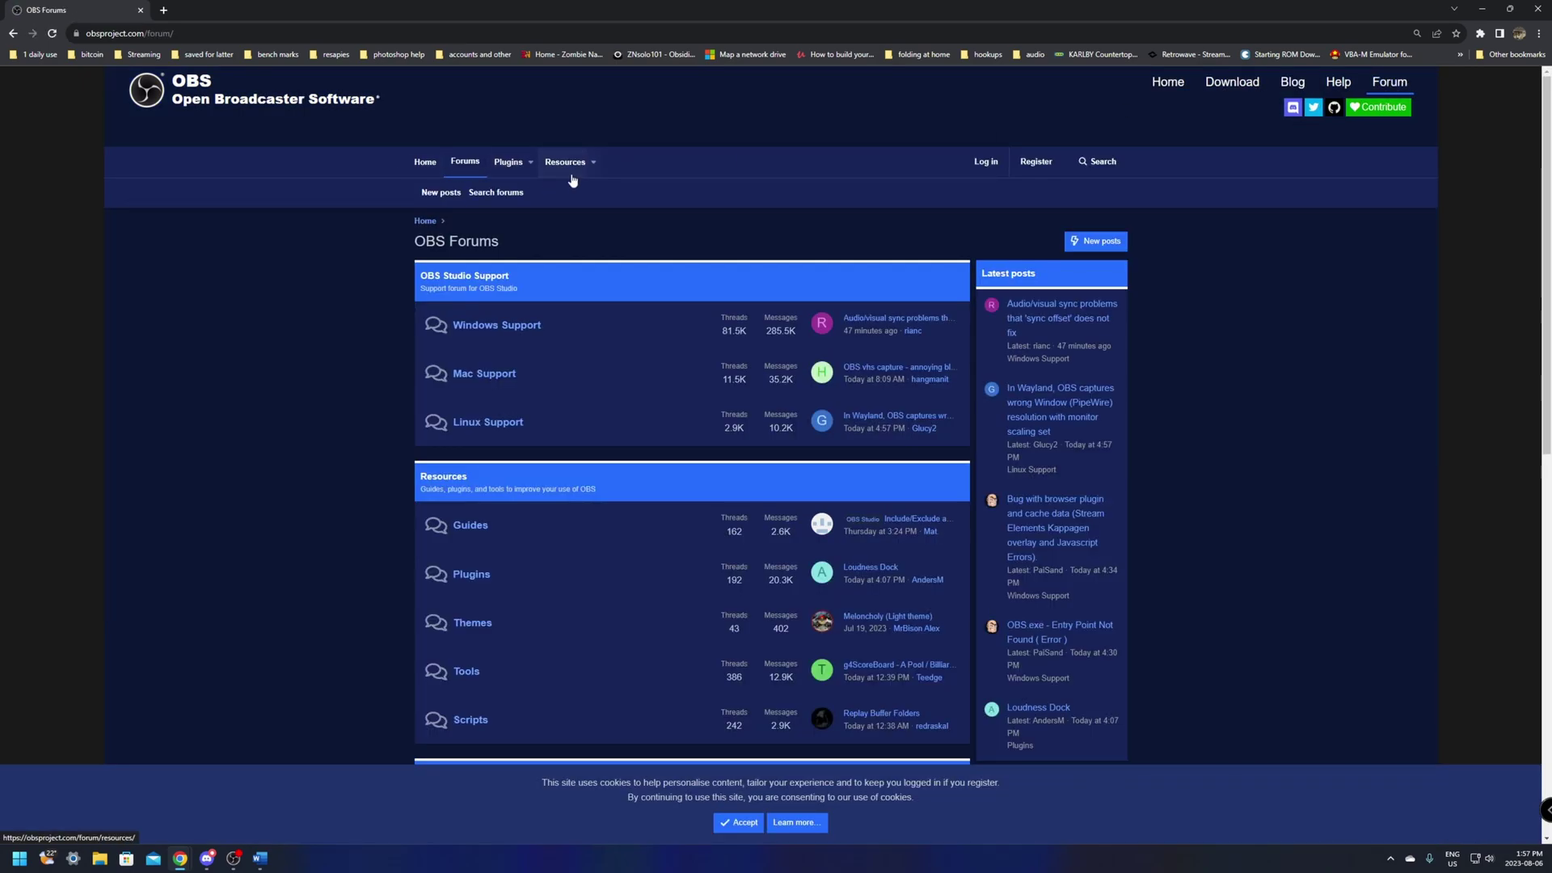
# Step: Search the forum Resources for 'obs-text-slideshow'
pyautogui.click(576, 171)
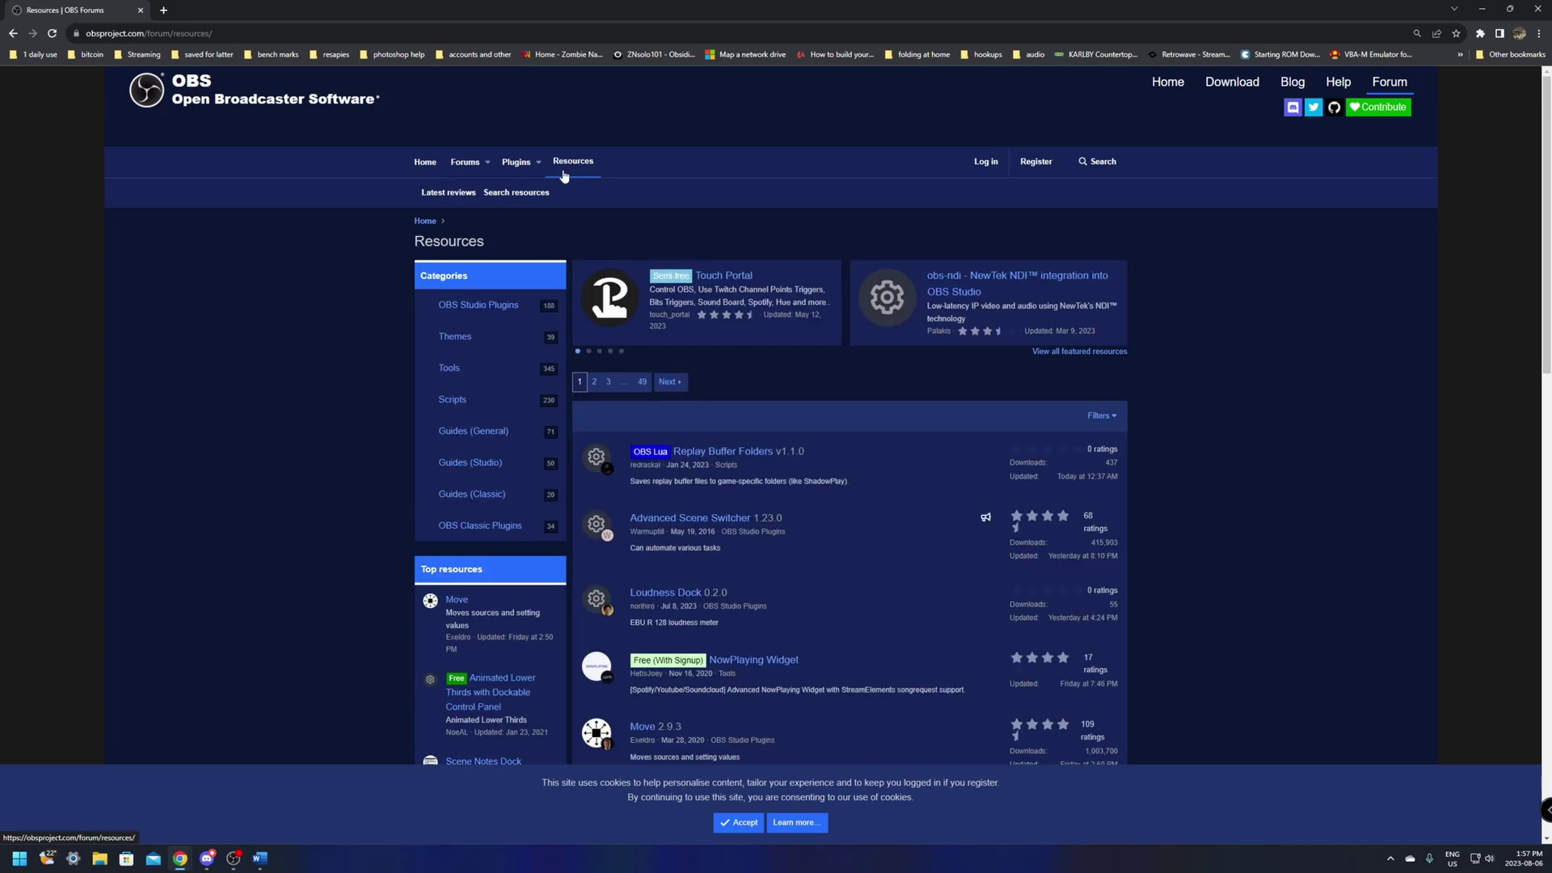
pyautogui.click(1097, 161)
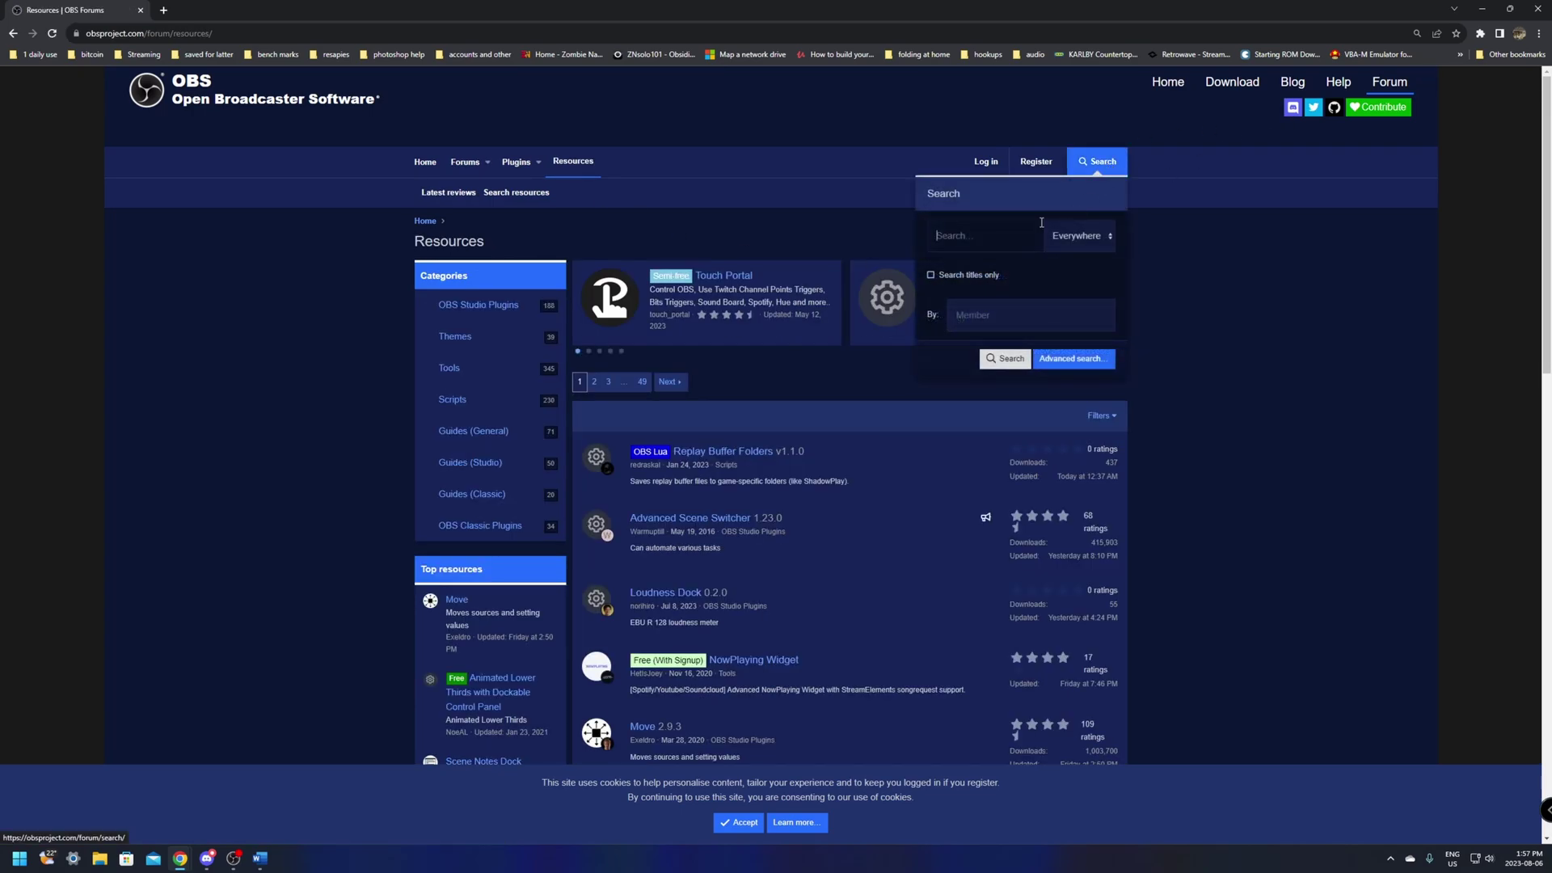
pyautogui.click(980, 241)
pyautogui.write('obs-text-slideshow')
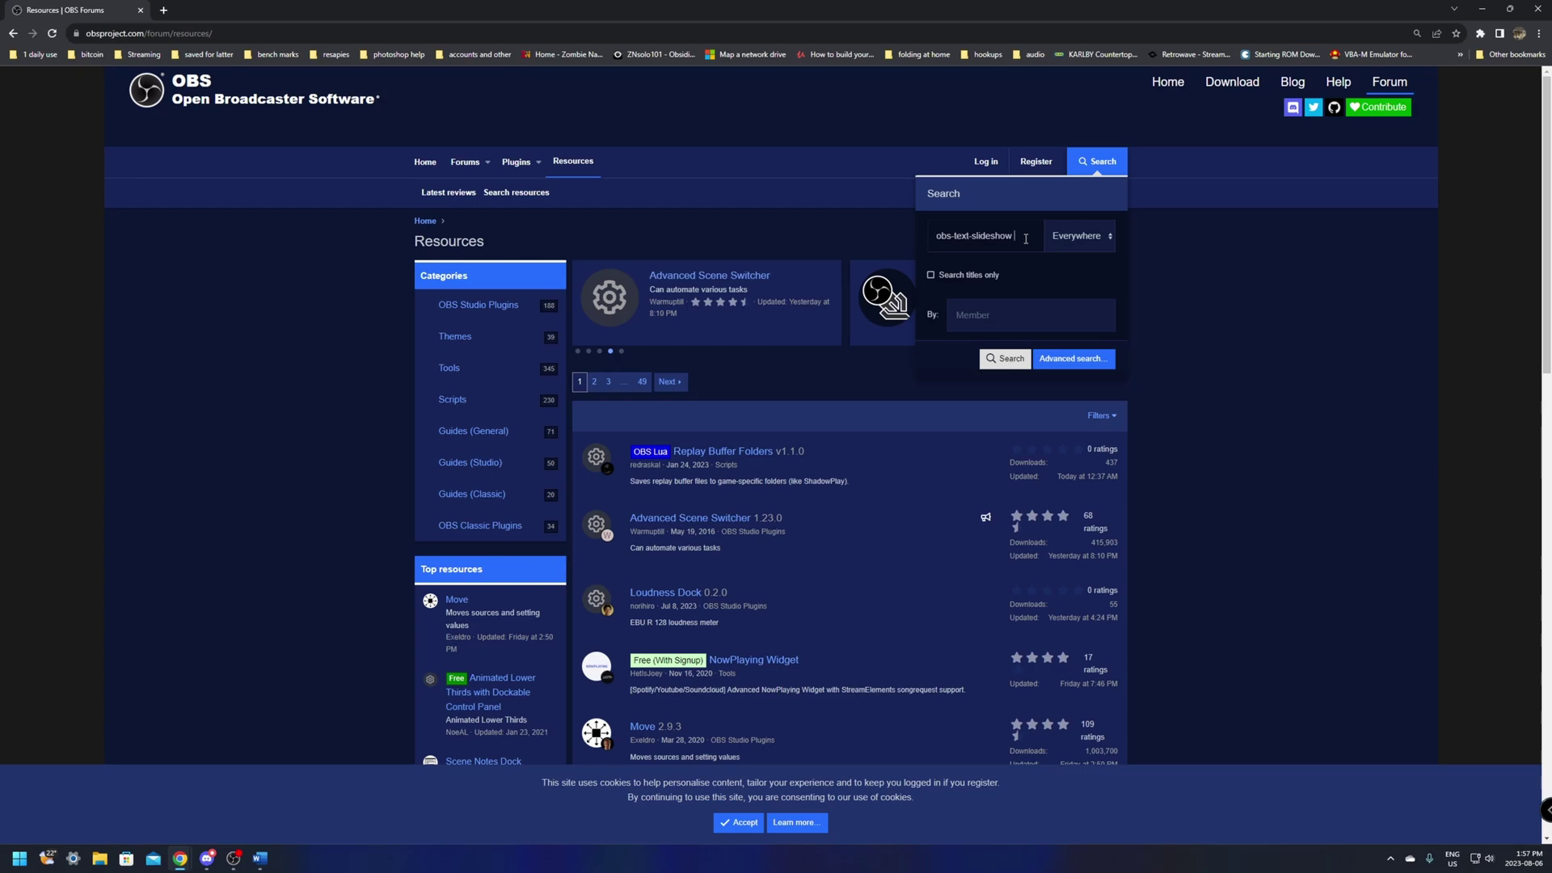
pyautogui.press('Return')
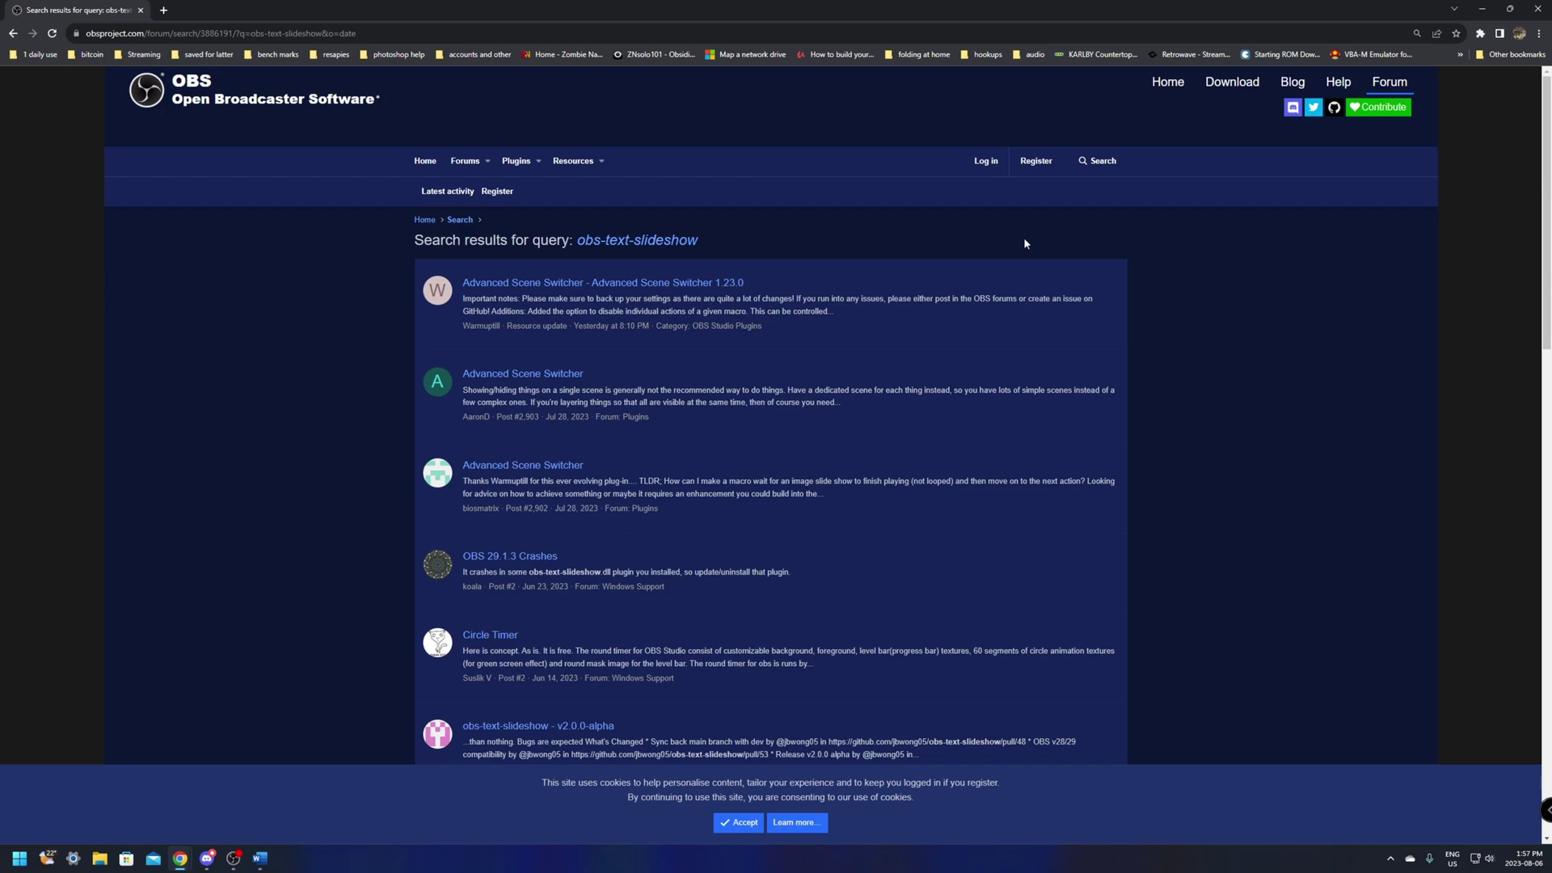
# Step: Open the obs-text-slideshow v2.0.0-alpha resource and view its Overview
pyautogui.scroll(-3, 1024, 244)
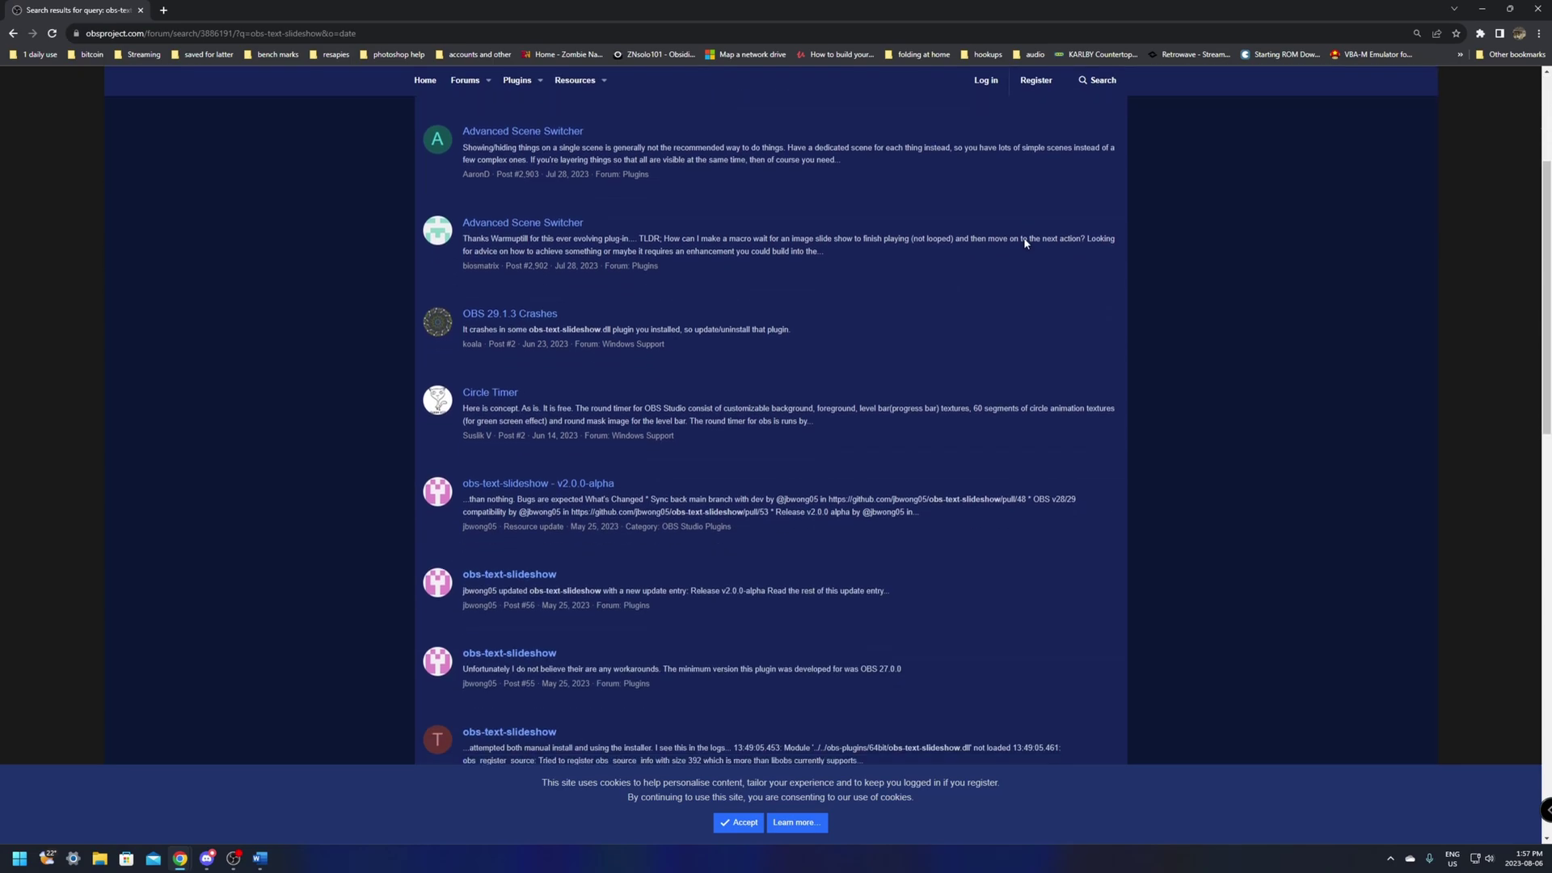
pyautogui.click(601, 484)
pyautogui.scroll(3, 700, 551)
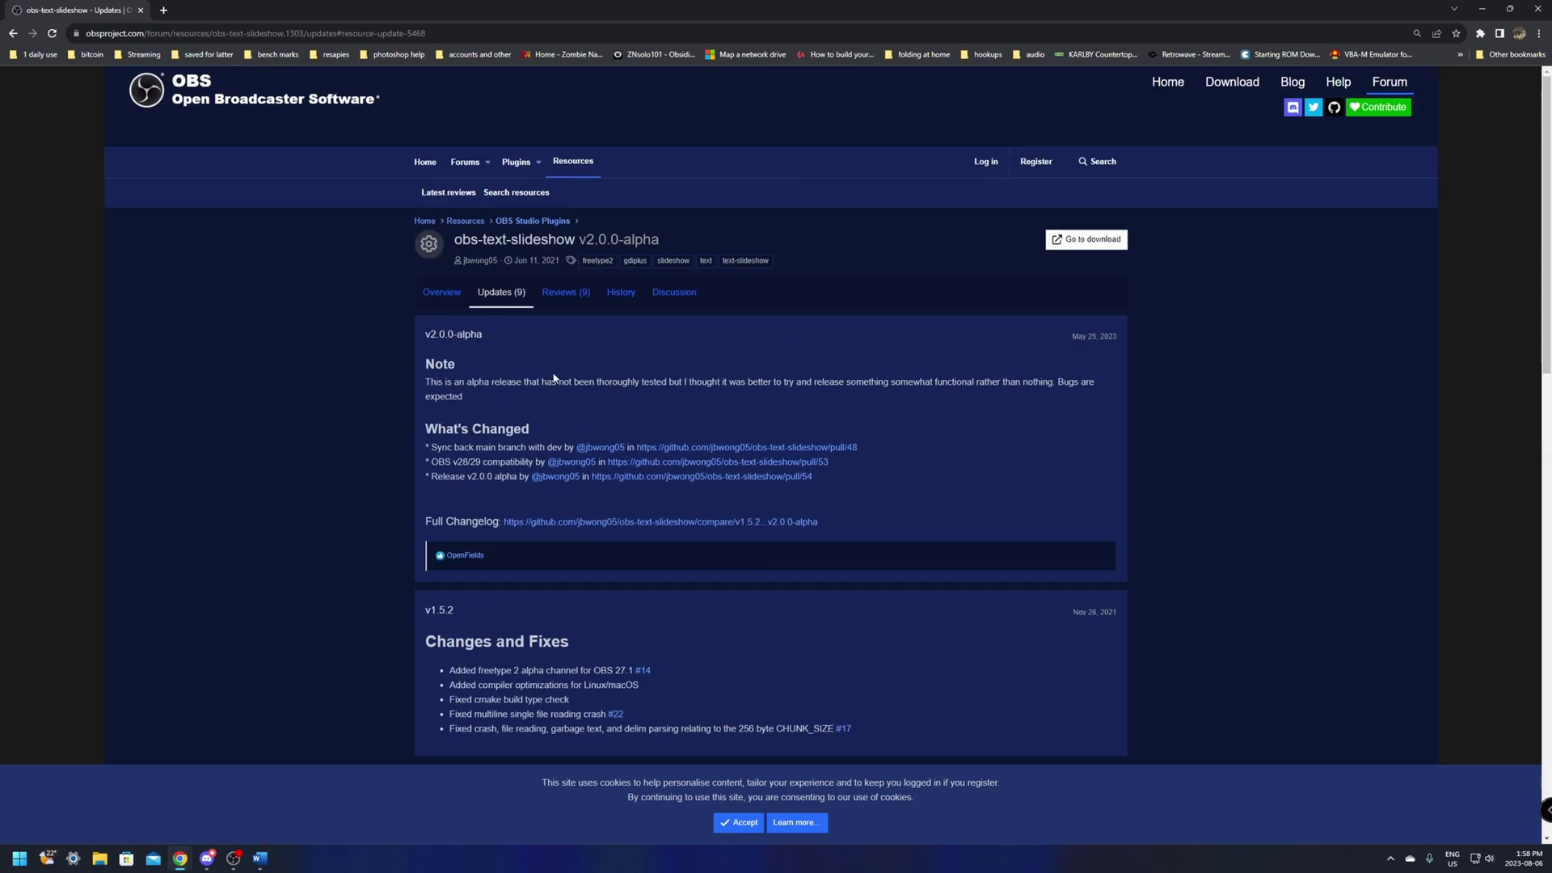
pyautogui.scroll(-15, 776, 509)
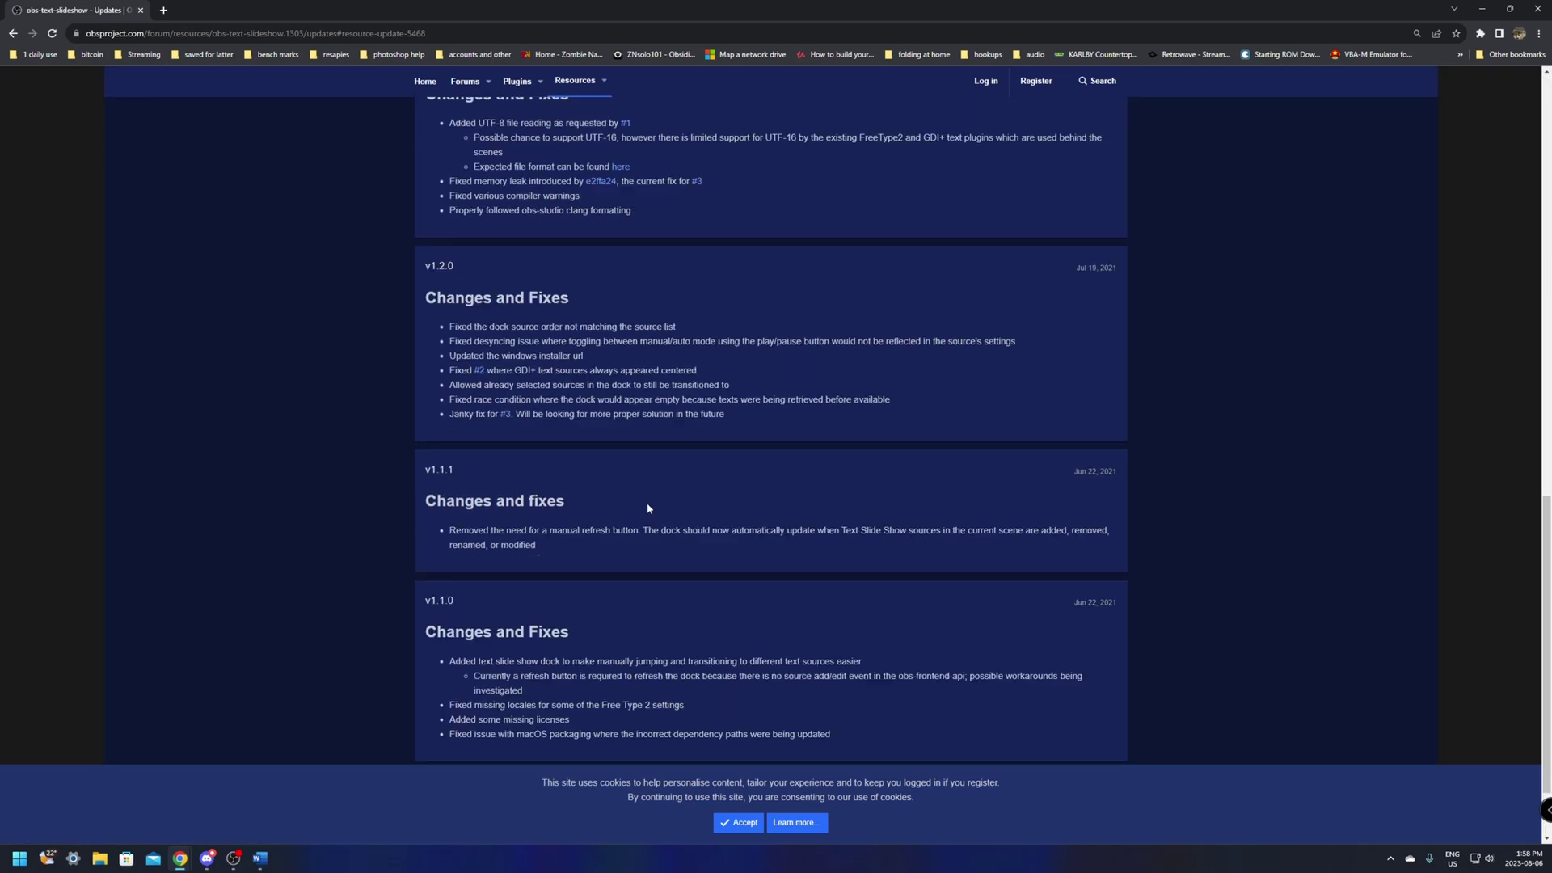
pyautogui.scroll(15, 647, 506)
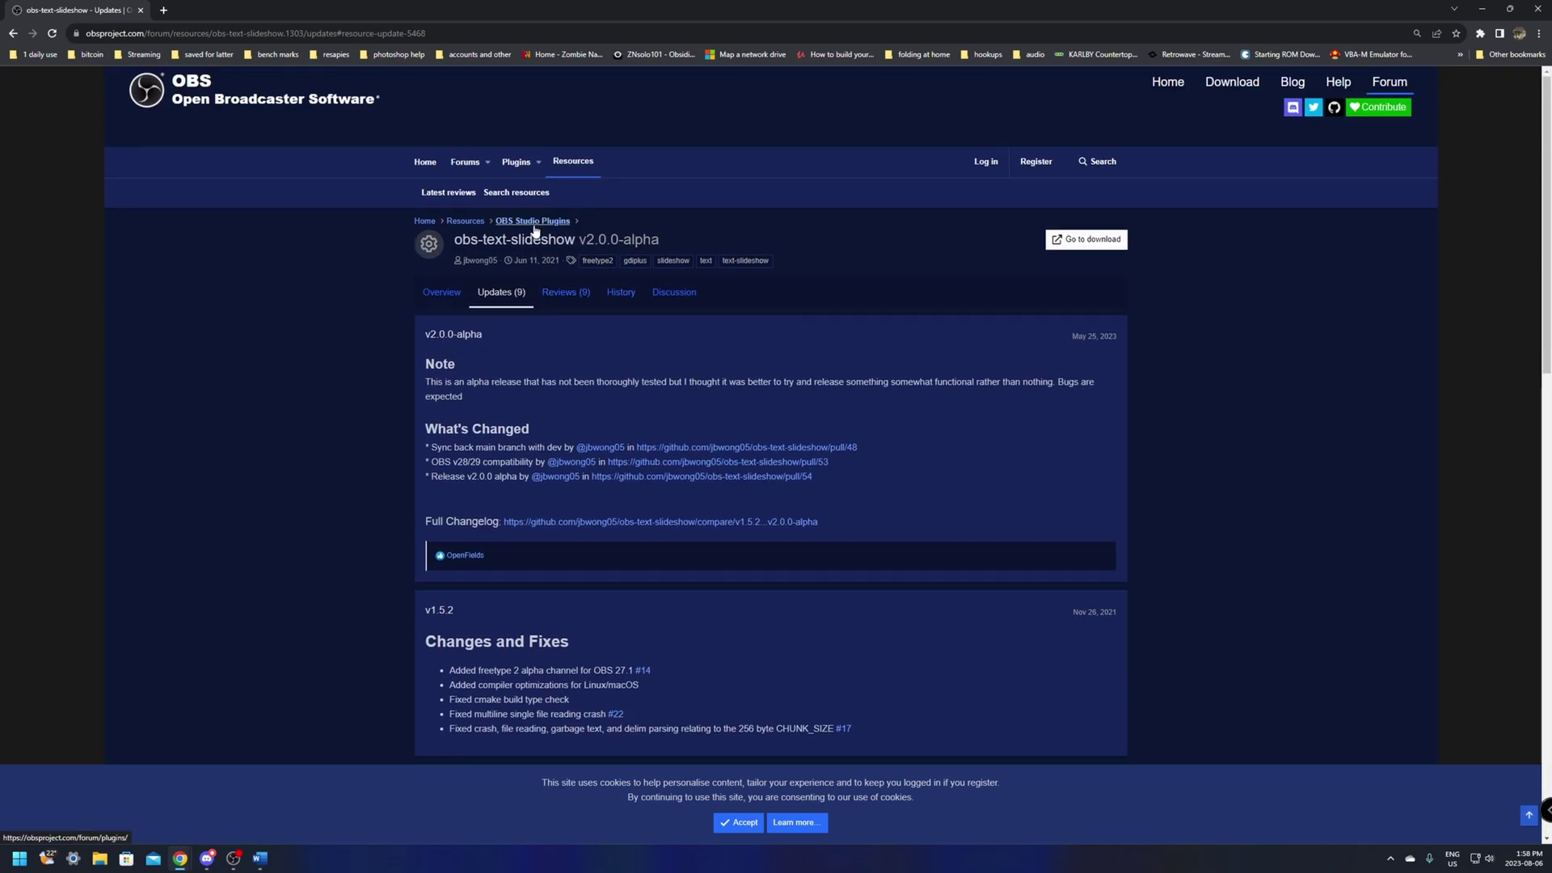
pyautogui.click(444, 299)
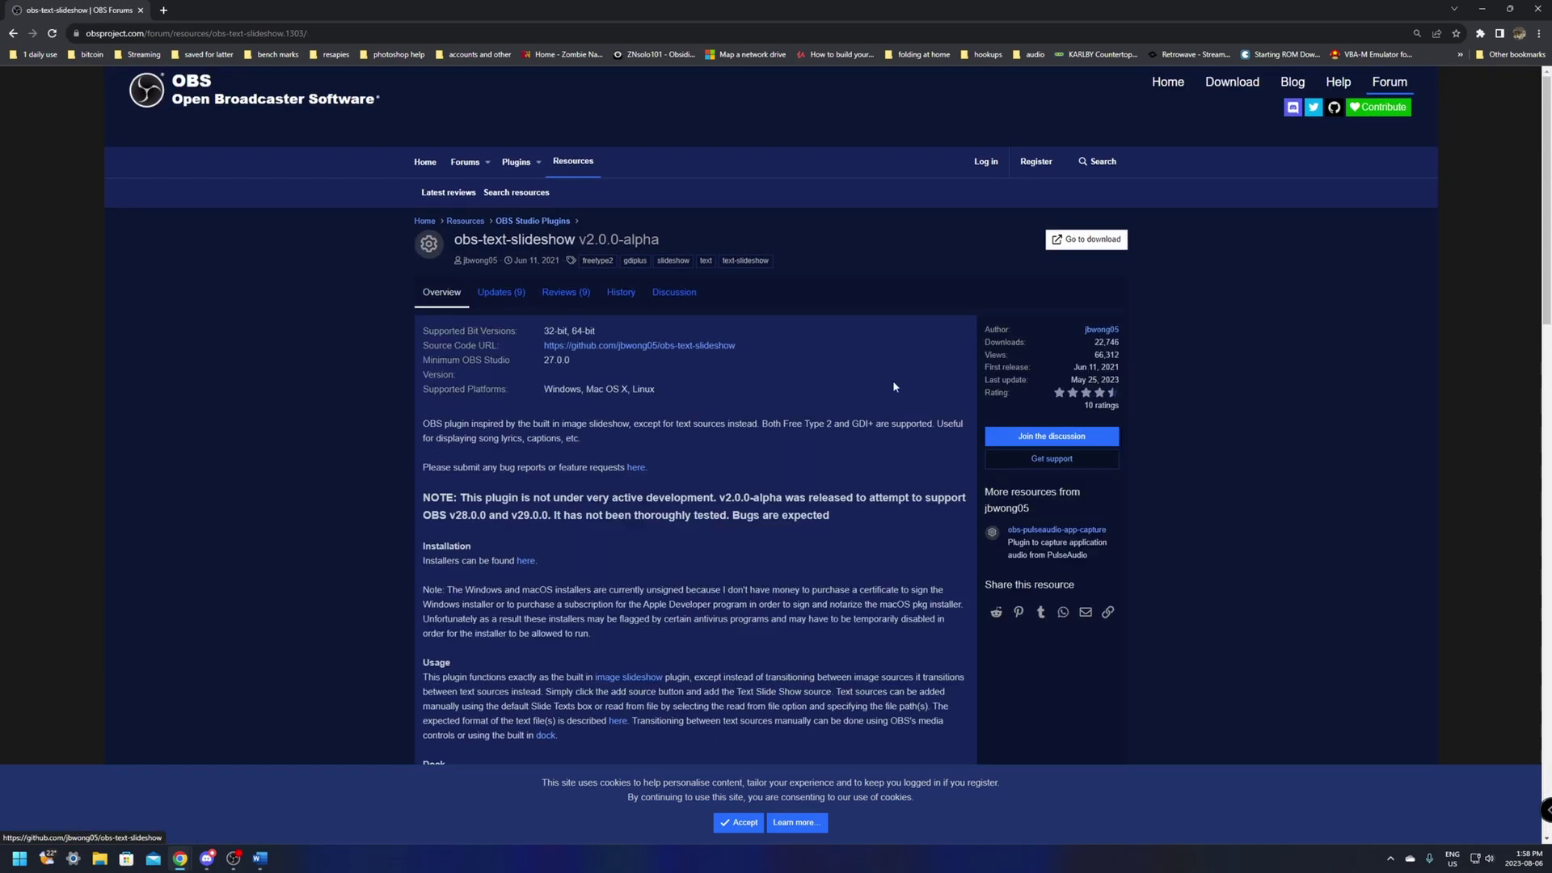
# Step: Open the plugin's GitHub download page for the v2.0.0-alpha release
pyautogui.click(1076, 240)
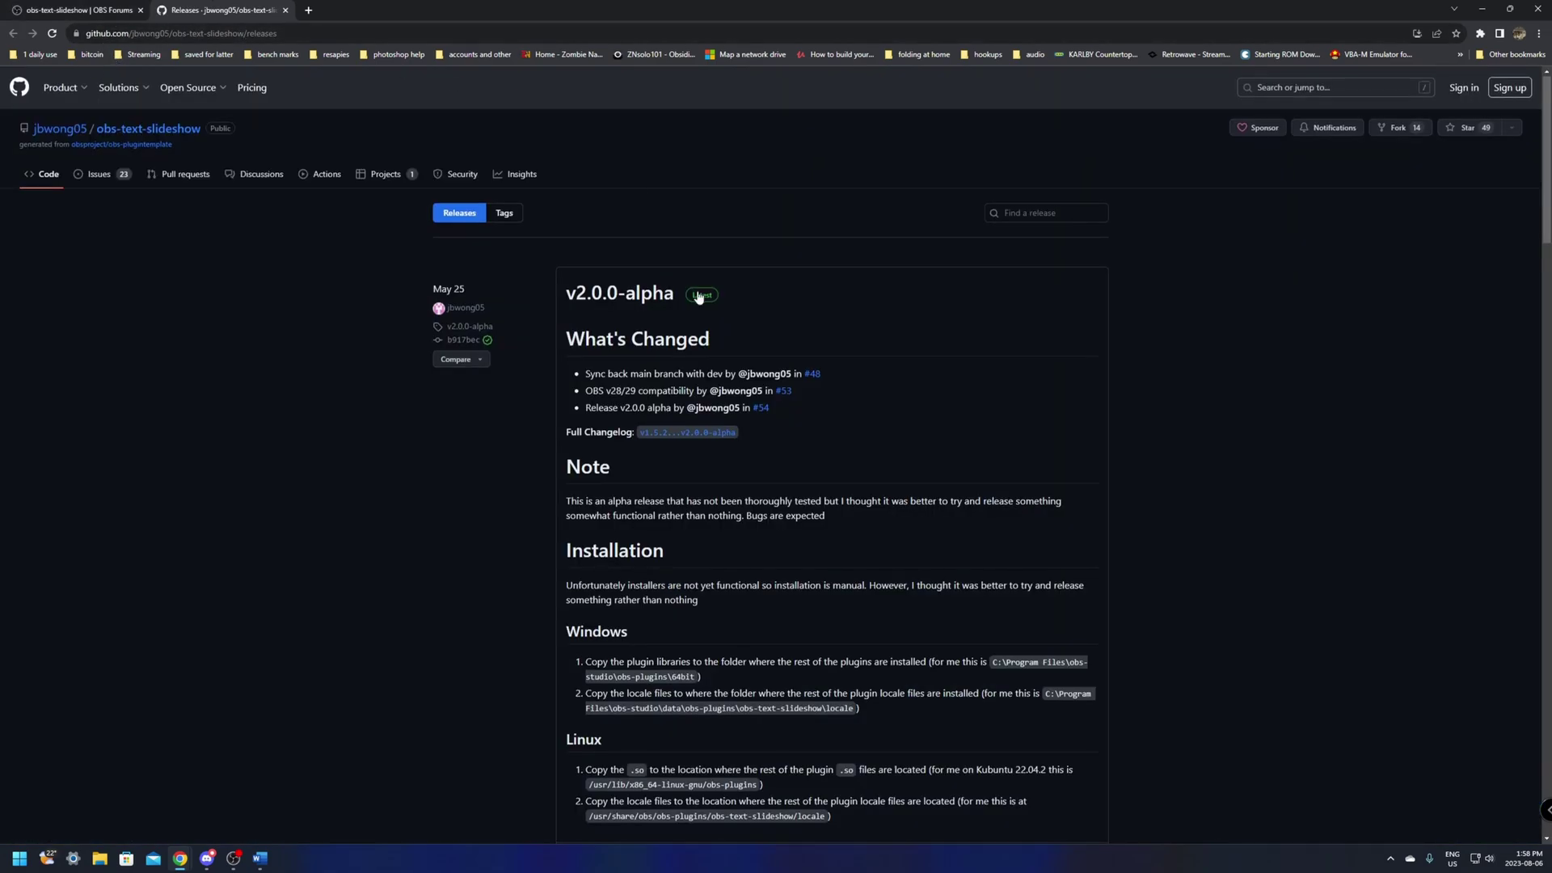
pyautogui.scroll(-4, 695, 291)
pyautogui.scroll(4, 825, 432)
pyautogui.scroll(-3, 824, 432)
pyautogui.scroll(2, 659, 202)
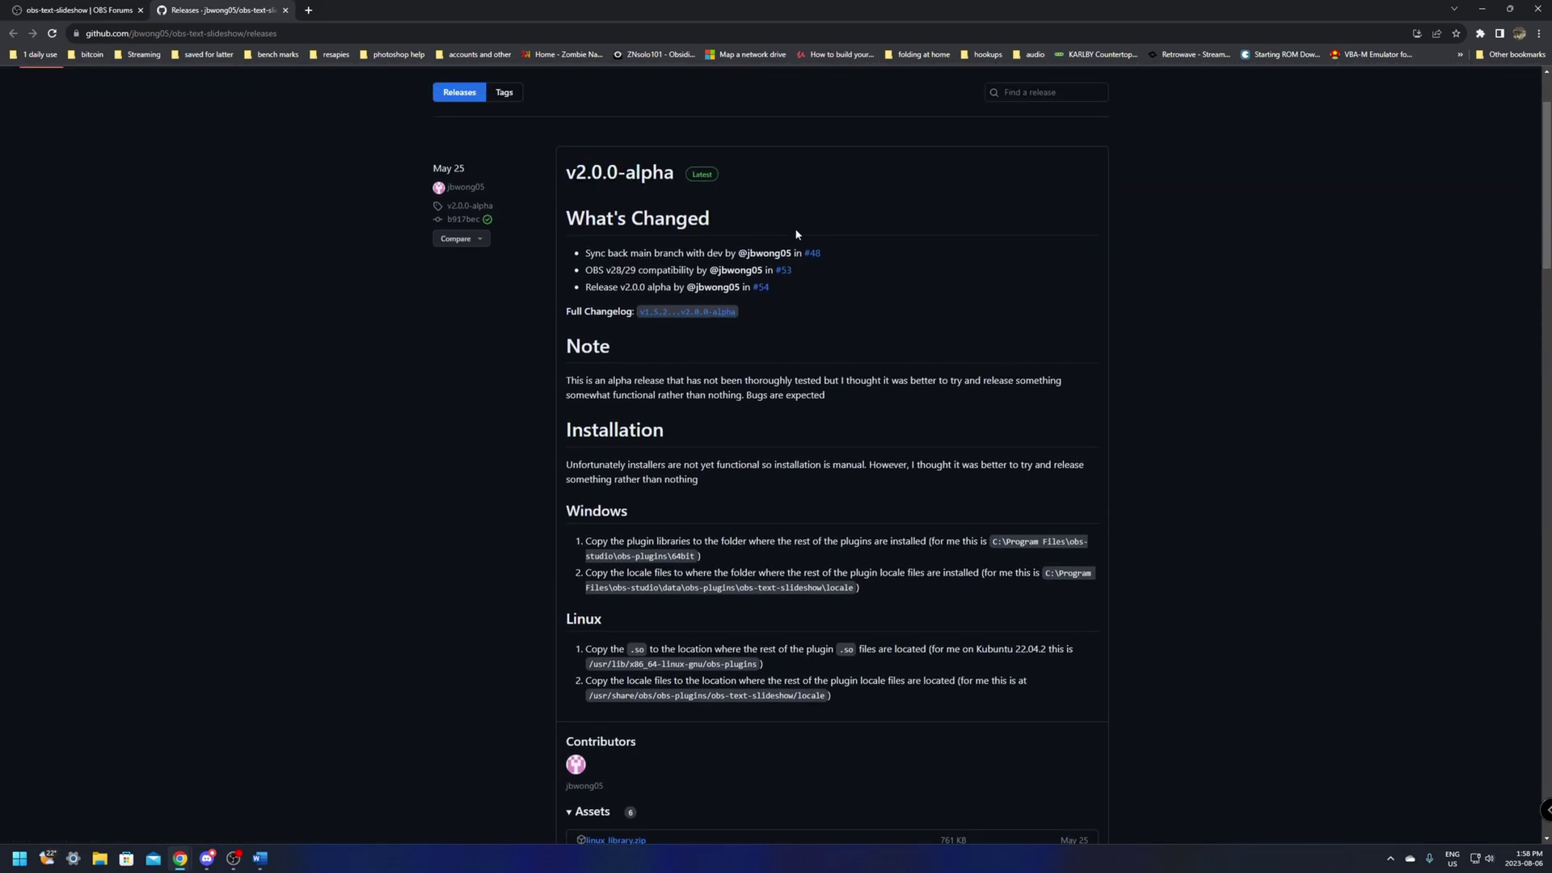
pyautogui.scroll(-7, 792, 234)
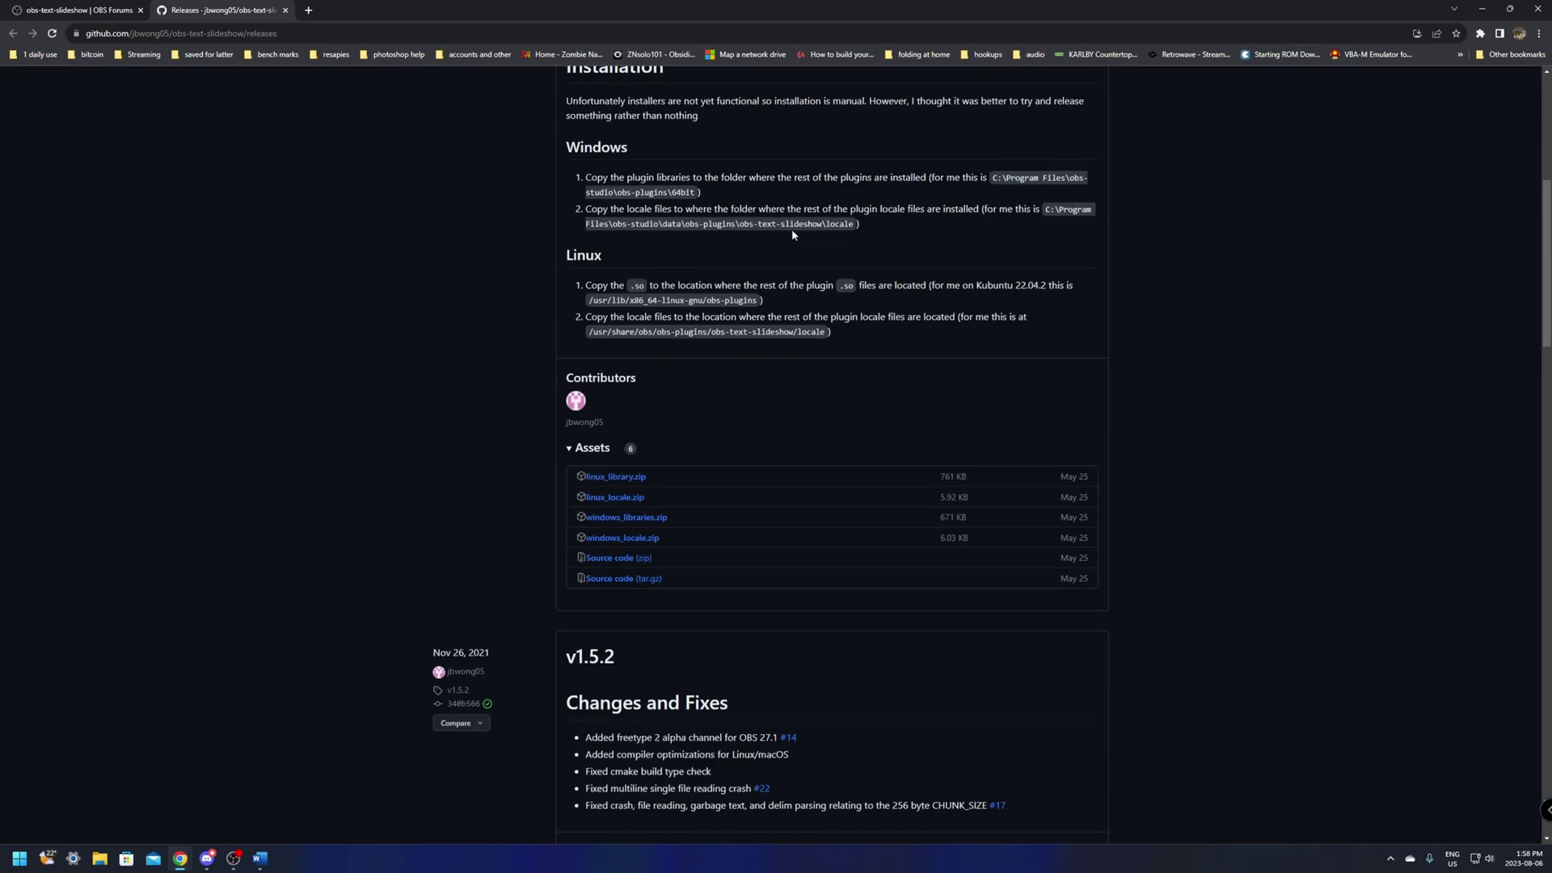
pyautogui.scroll(1, 824, 271)
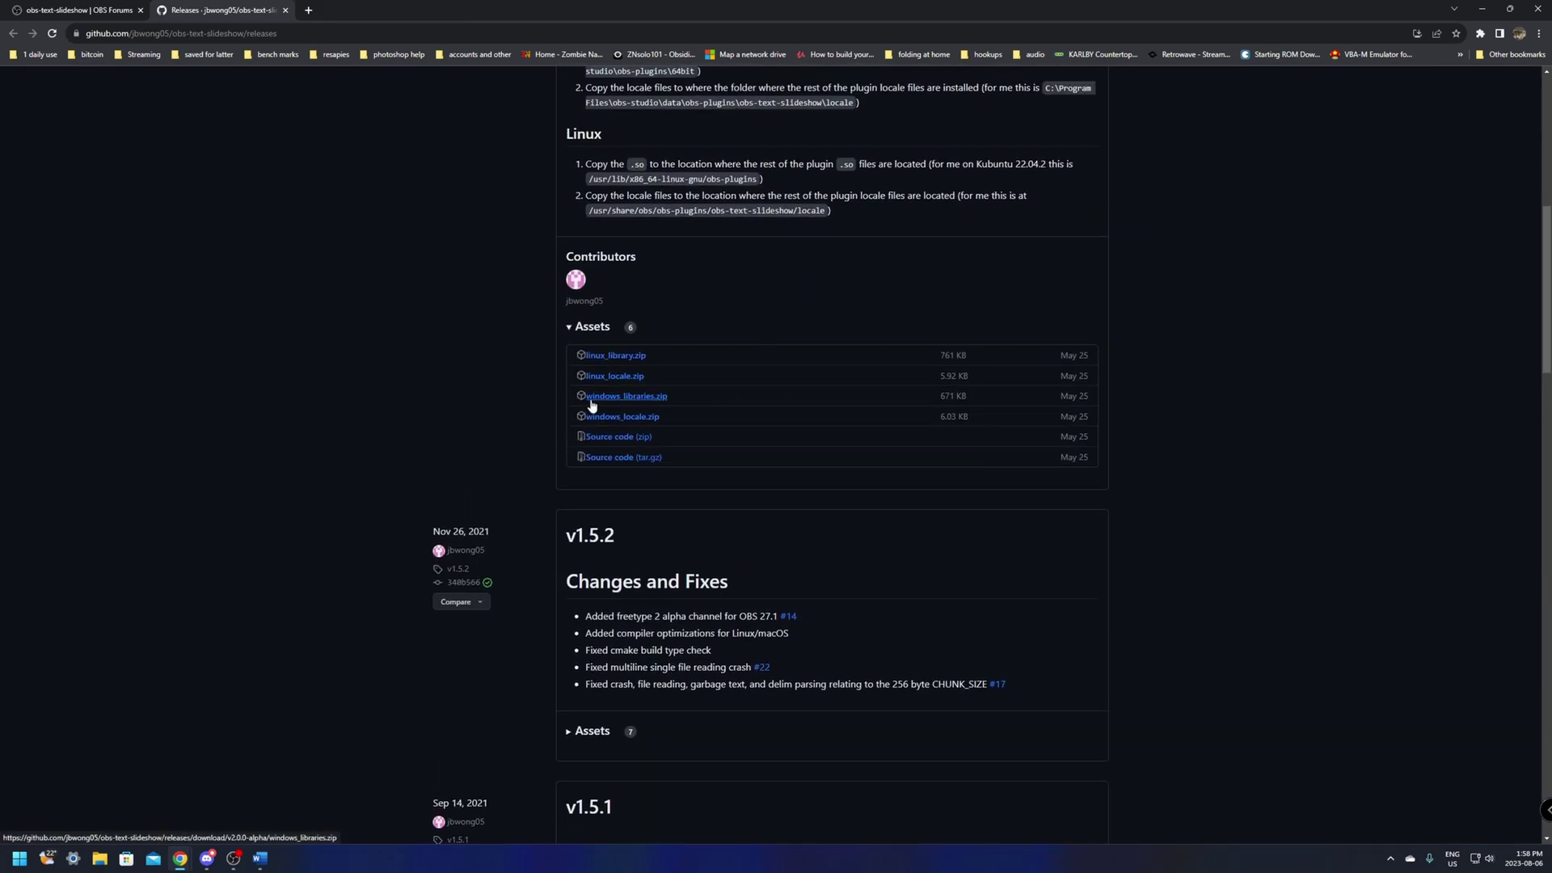
# Step: Download windows_libraries.zip and windows_locale.zip, placing the locale zip beside the libraries zip
pyautogui.click(635, 402)
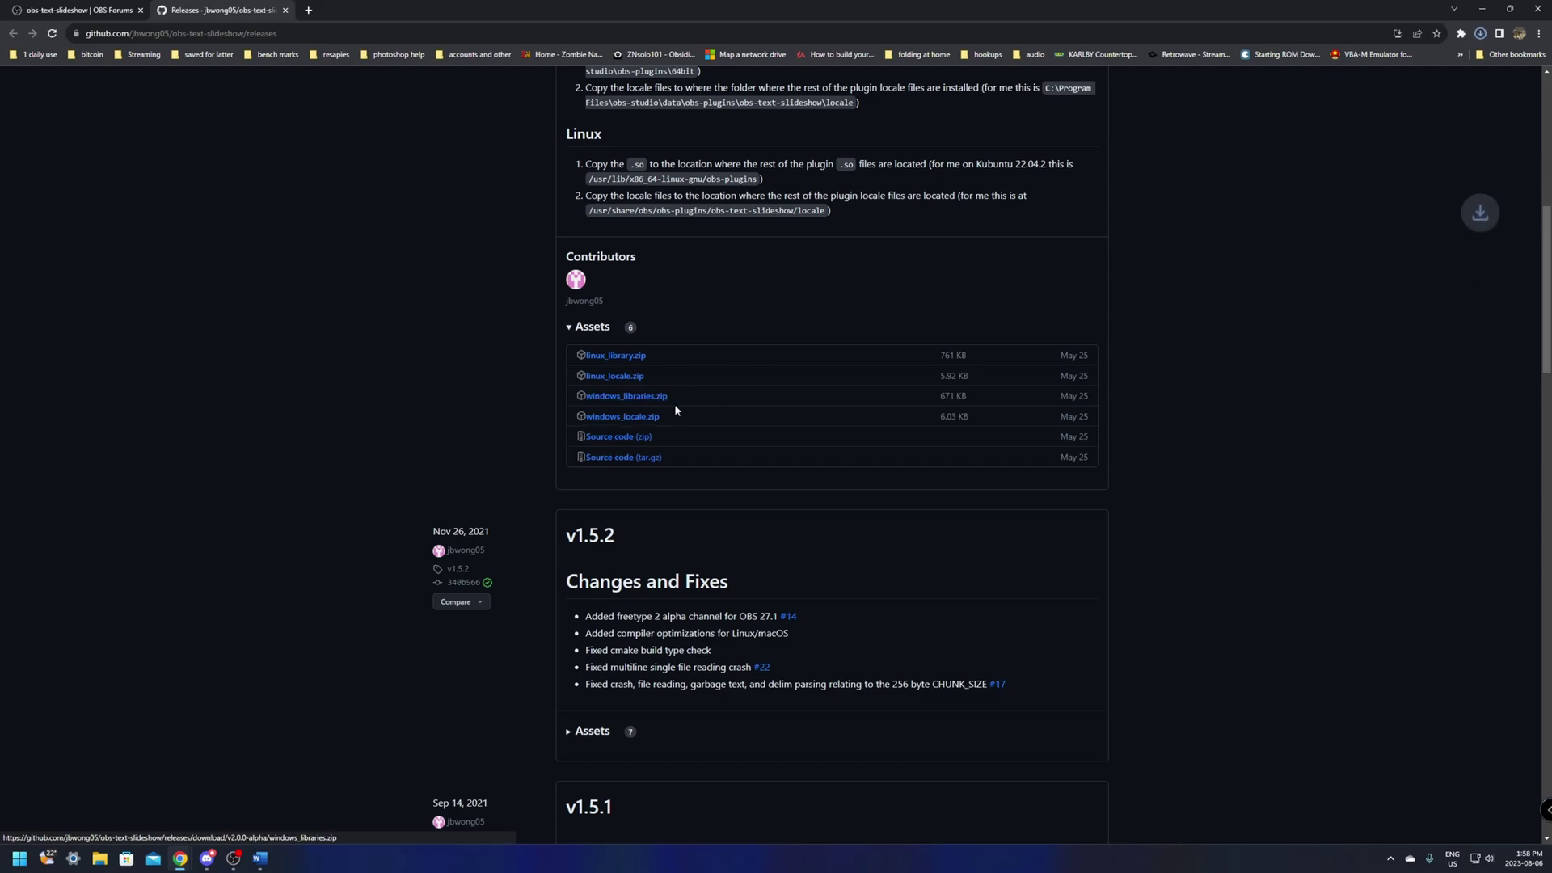
pyautogui.click(624, 418)
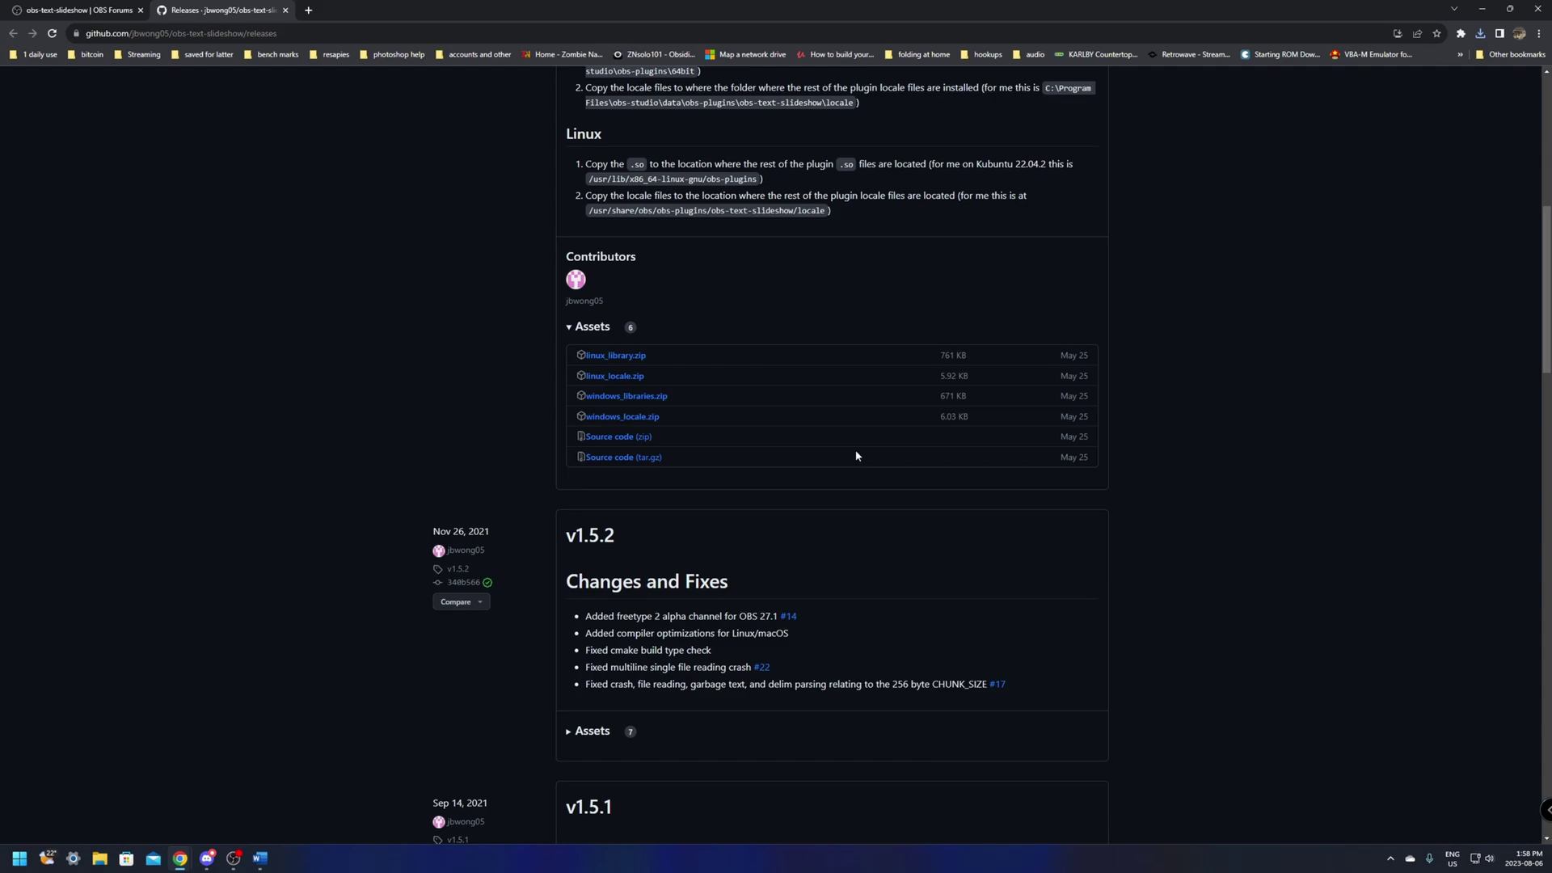
pyautogui.scroll(3, 1000, 329)
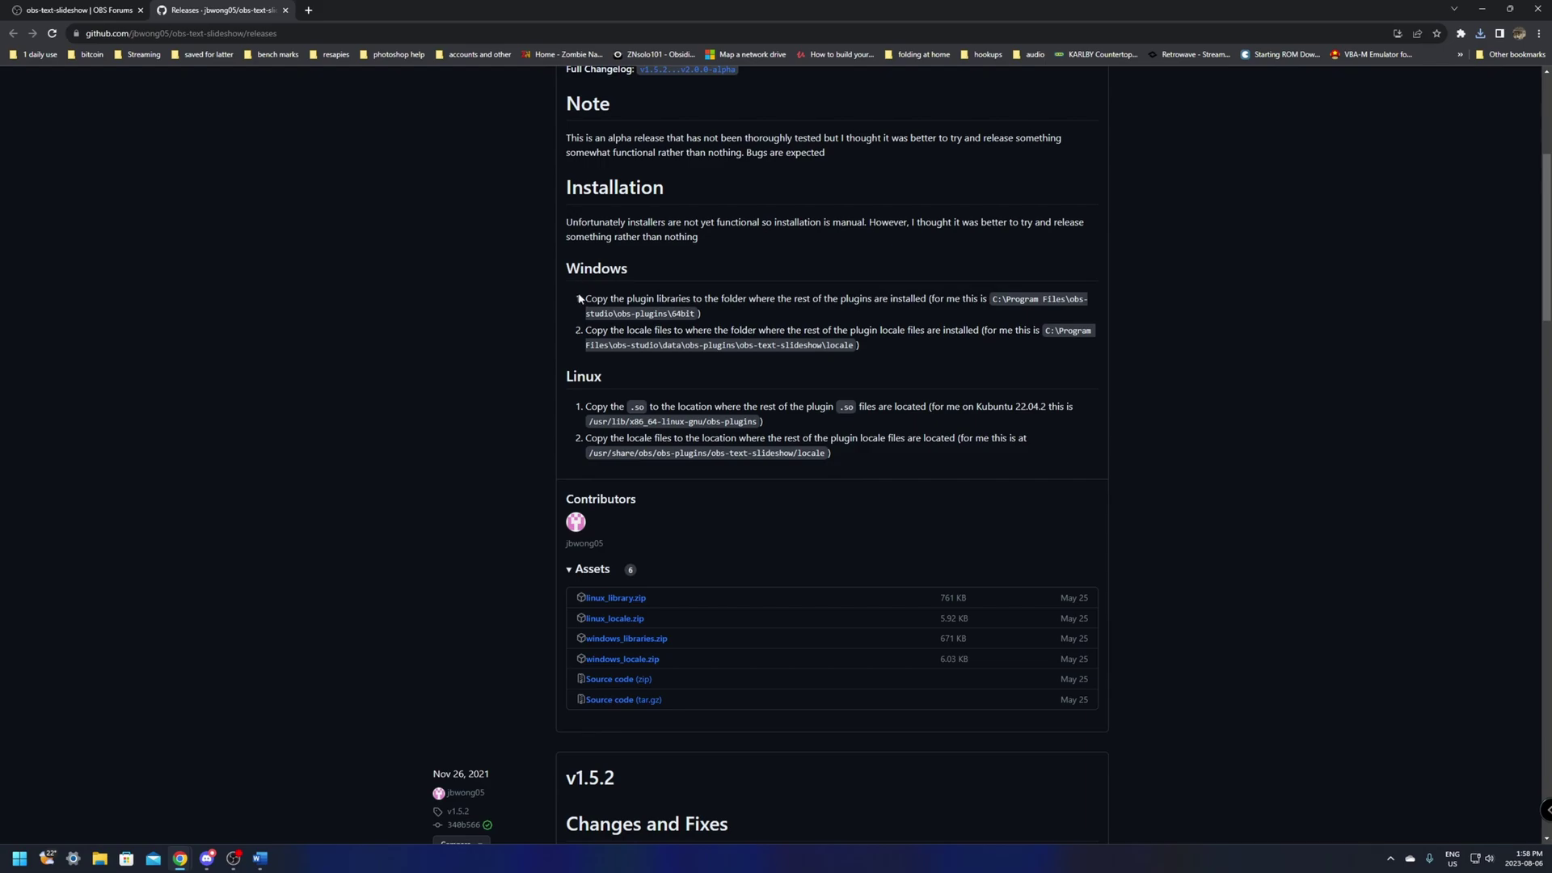
pyautogui.moveTo(575, 304); pyautogui.dragTo(1074, 357)
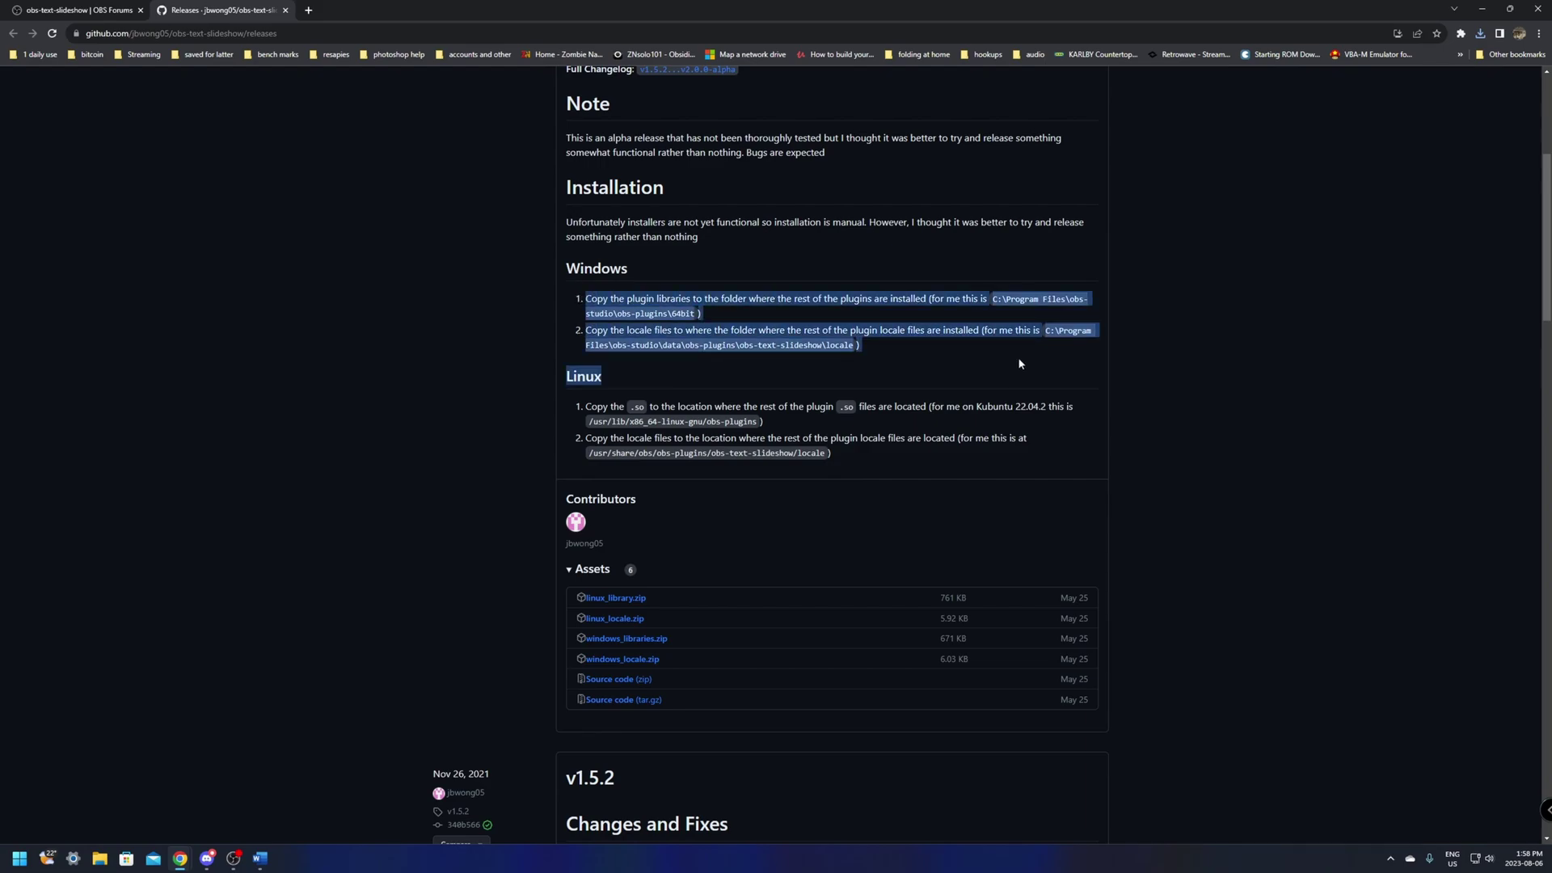
pyautogui.click(1039, 367)
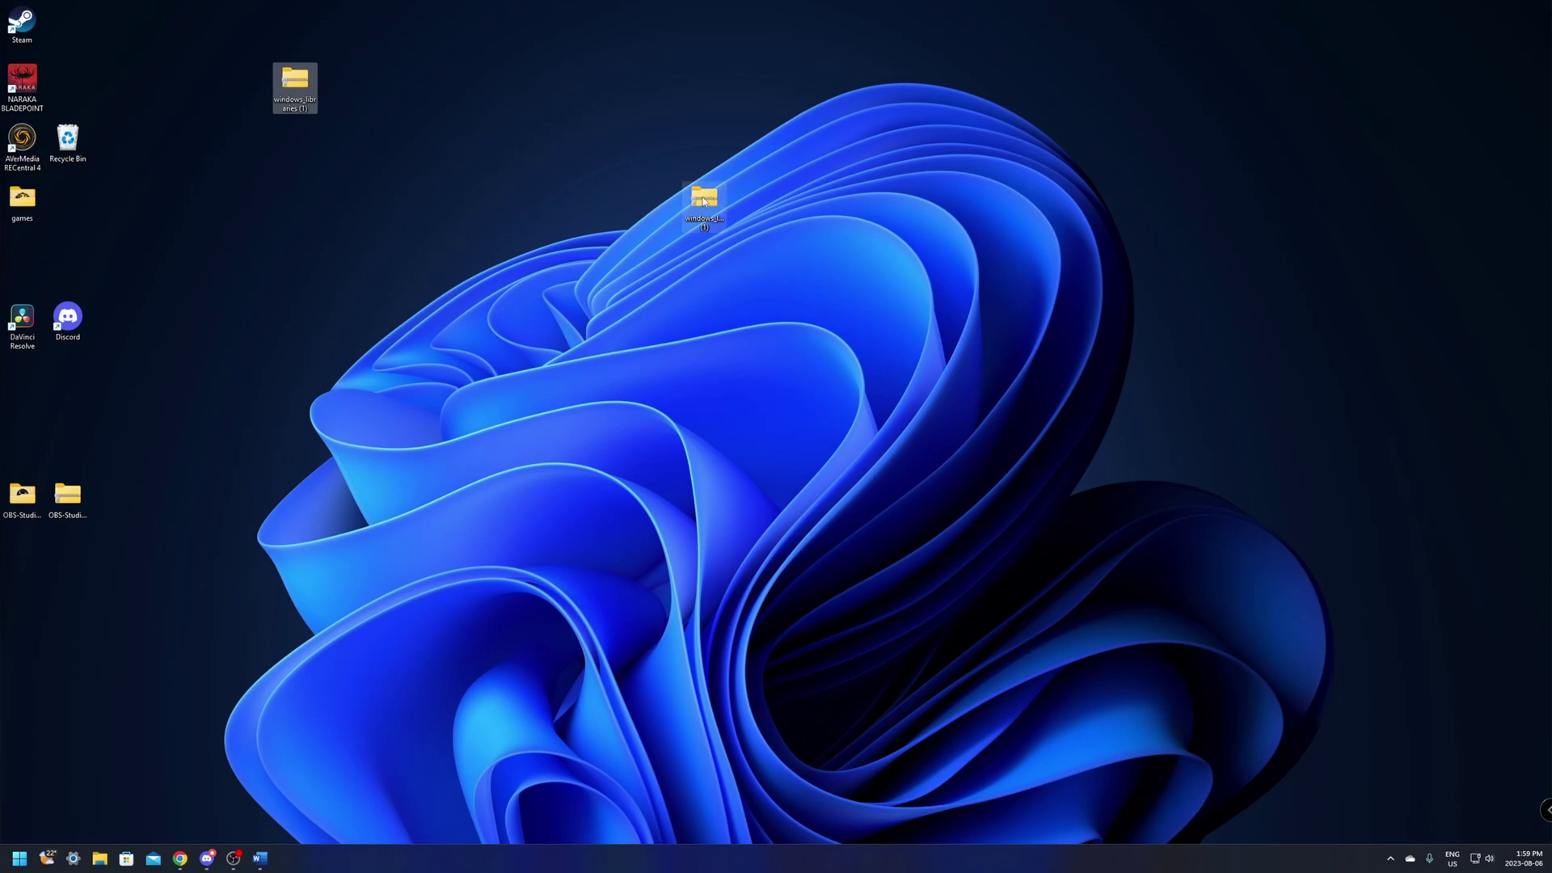
pyautogui.moveTo(704, 200); pyautogui.dragTo(349, 87)
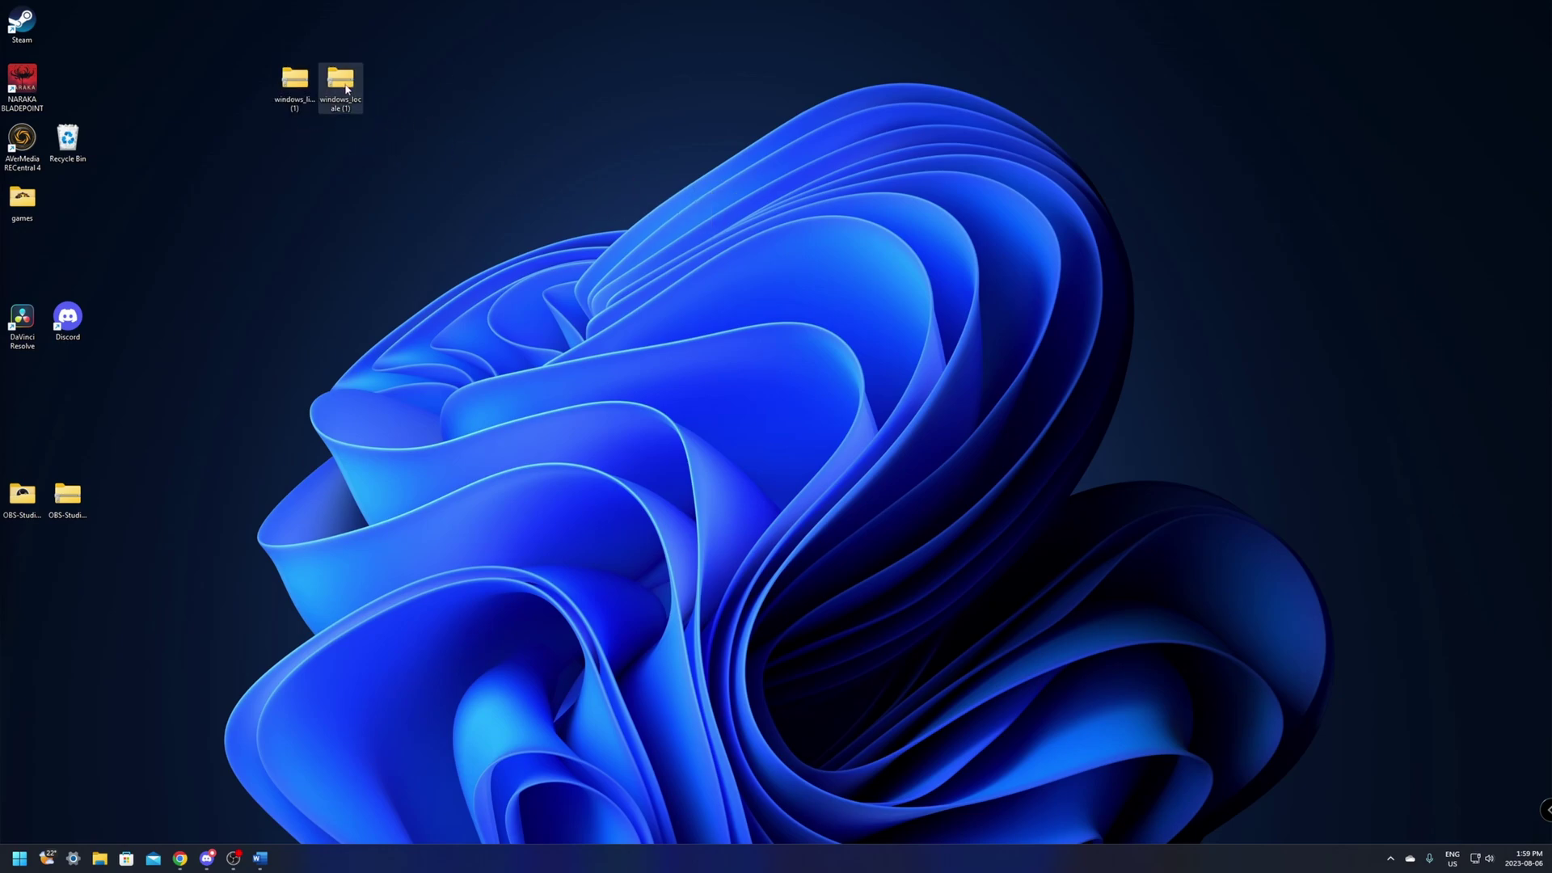
# Step: Extract windows_locale.zip to the desktop and place its folder beside the zips
pyautogui.rightClick(347, 89)
pyautogui.click(396, 163)
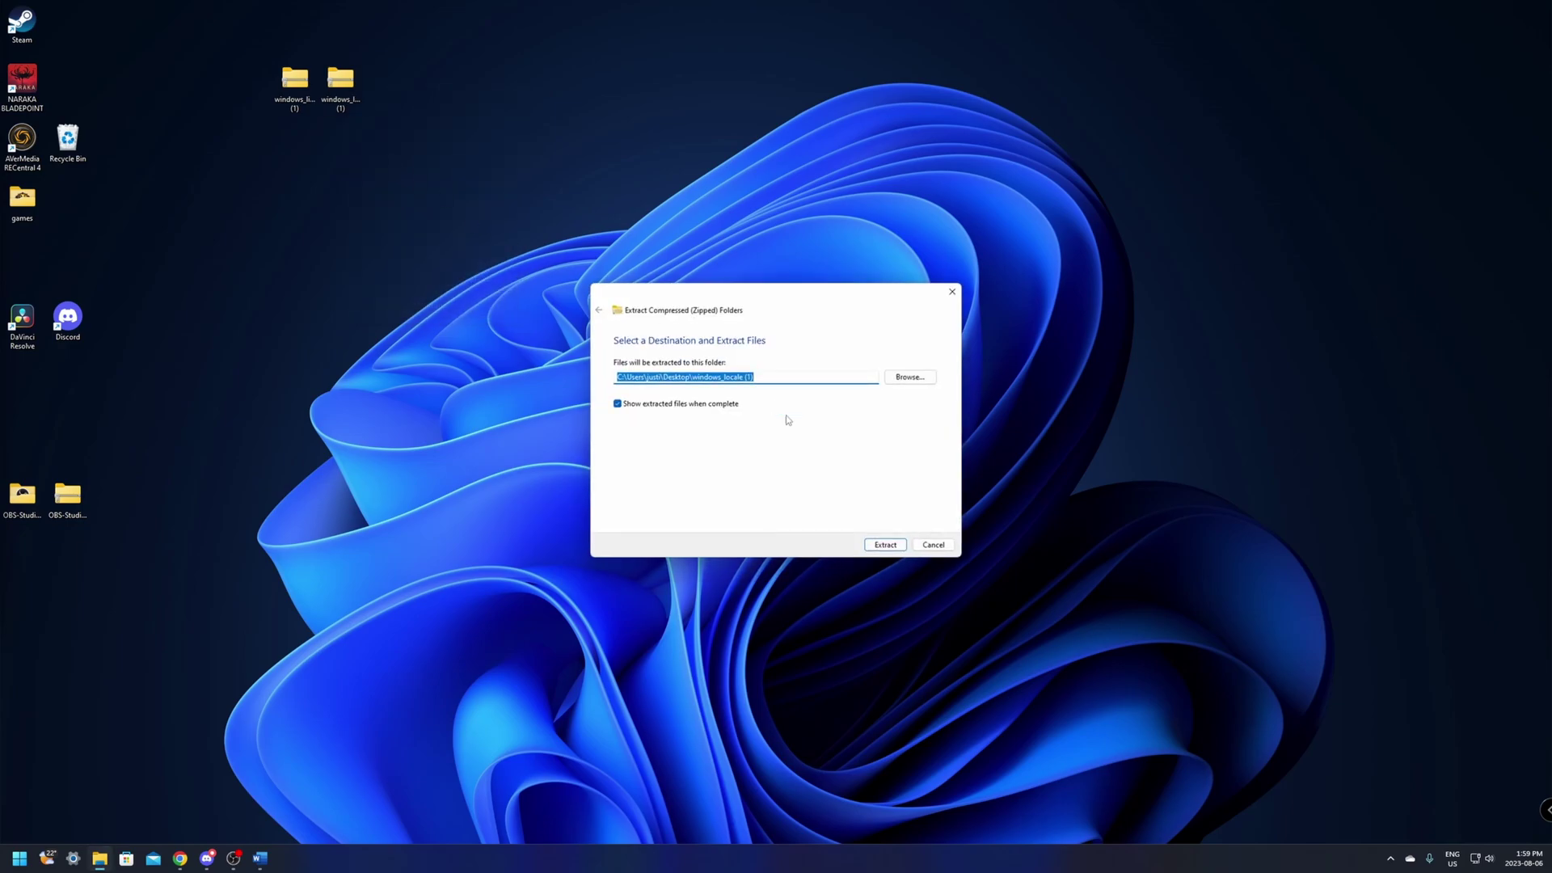
pyautogui.click(884, 547)
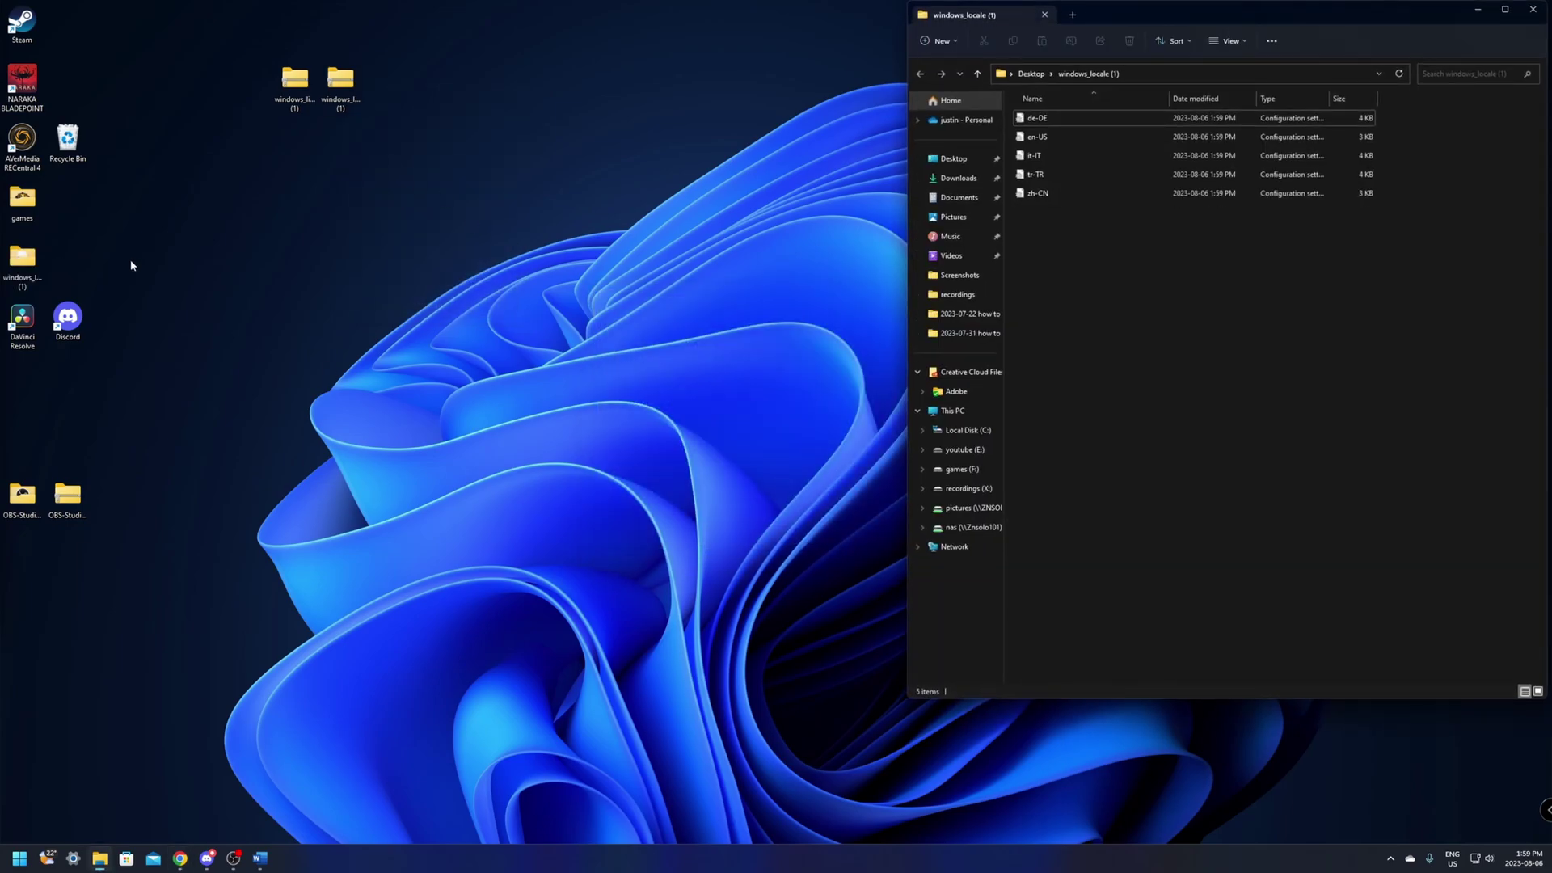
pyautogui.click(1532, 8)
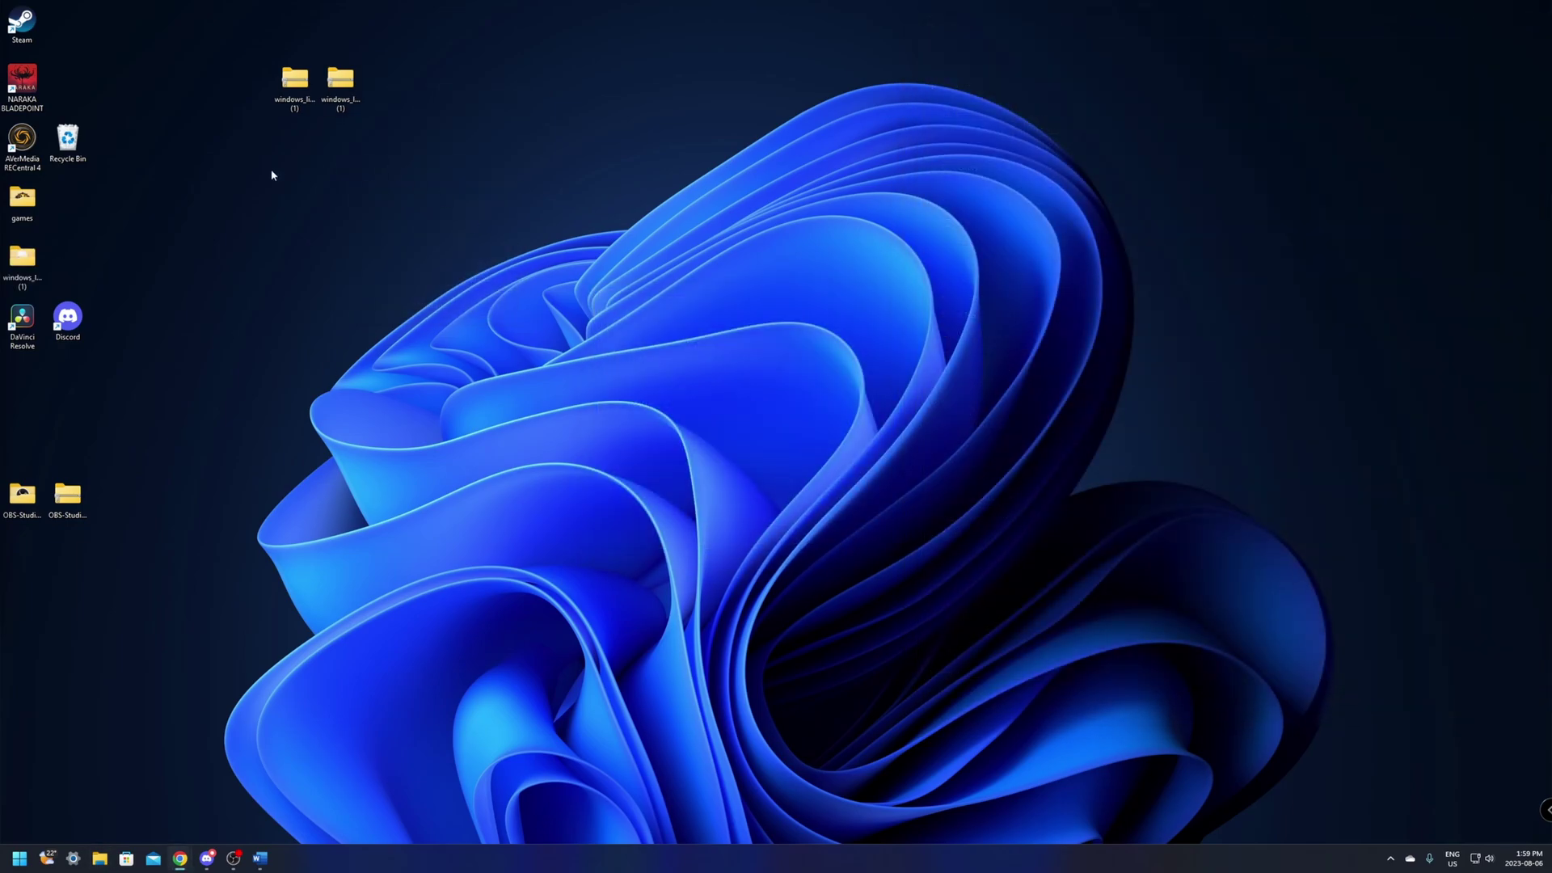
pyautogui.moveTo(22, 267); pyautogui.dragTo(522, 88)
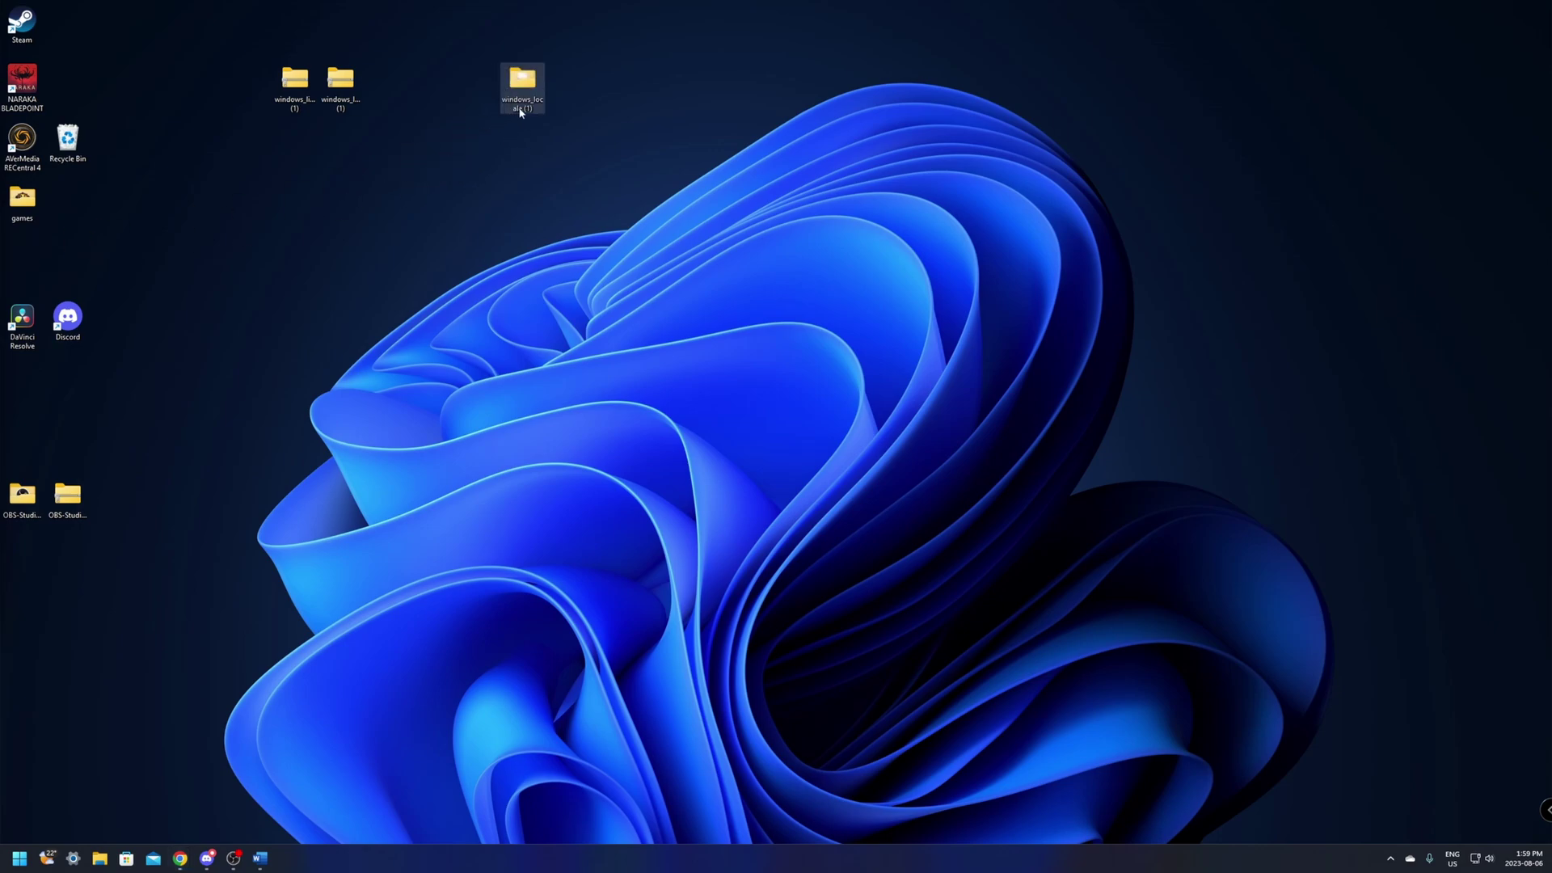
# Step: Extract windows_libraries.zip to the desktop as windows_libraries (1), then clear the selection
pyautogui.rightClick(294, 100)
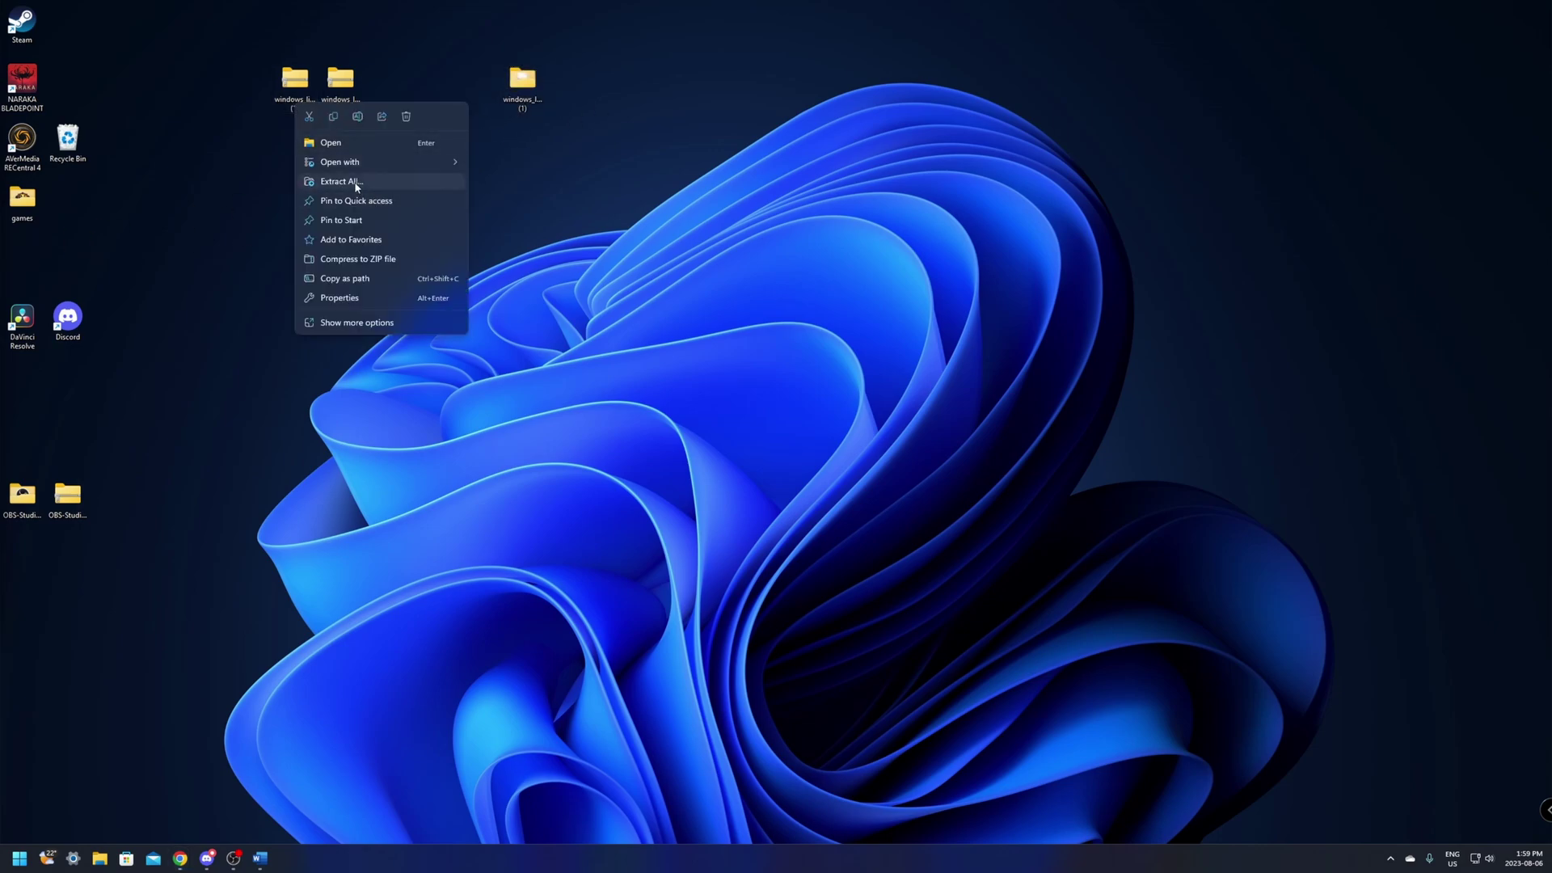
pyautogui.click(364, 181)
pyautogui.click(881, 540)
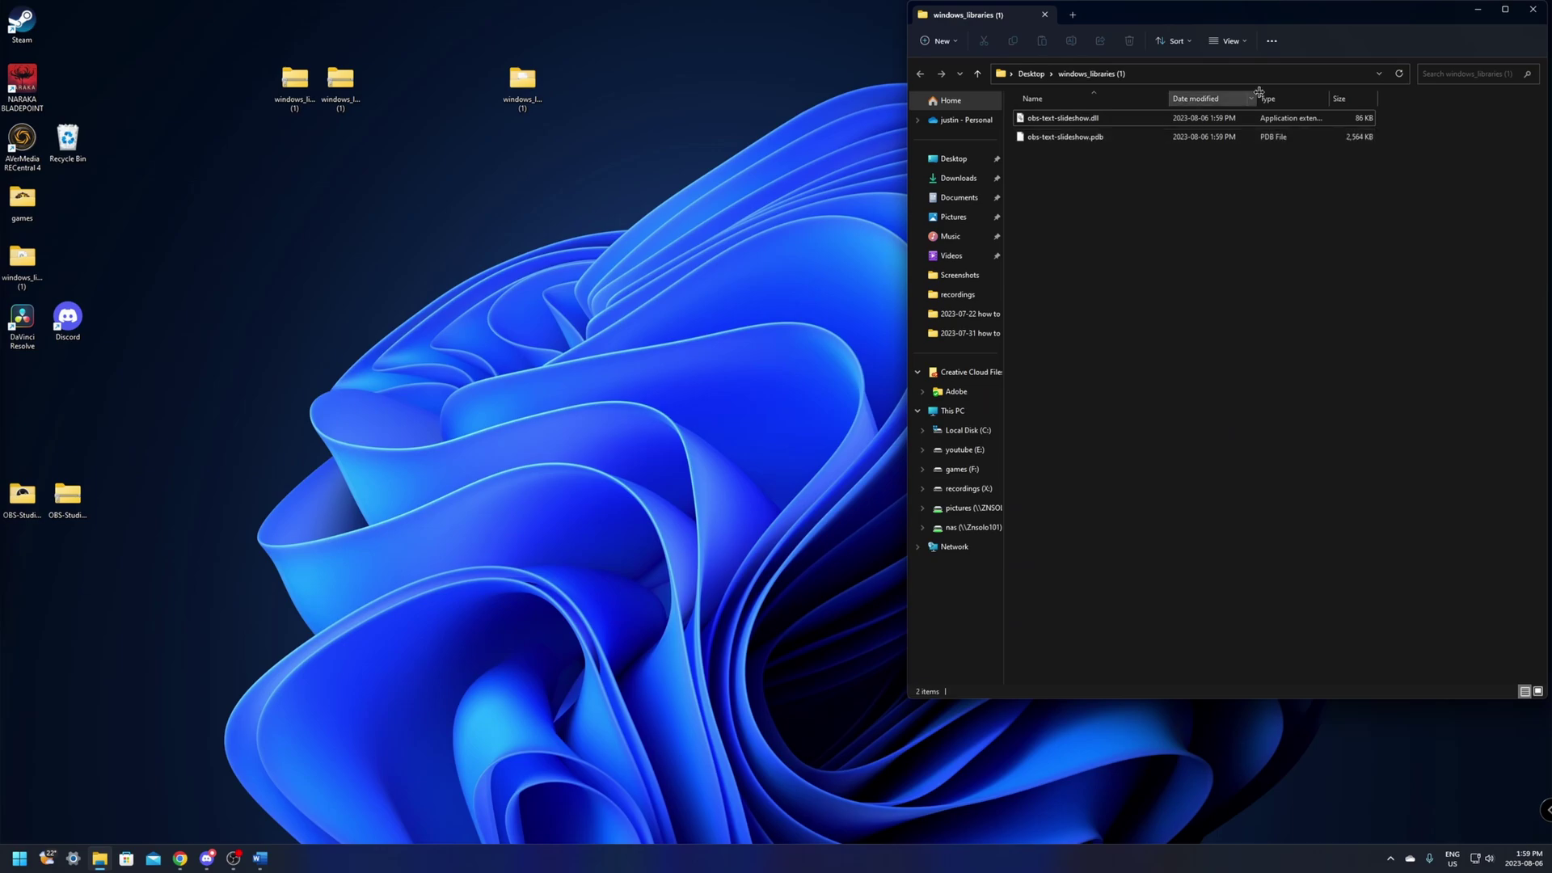
pyautogui.click(1525, 15)
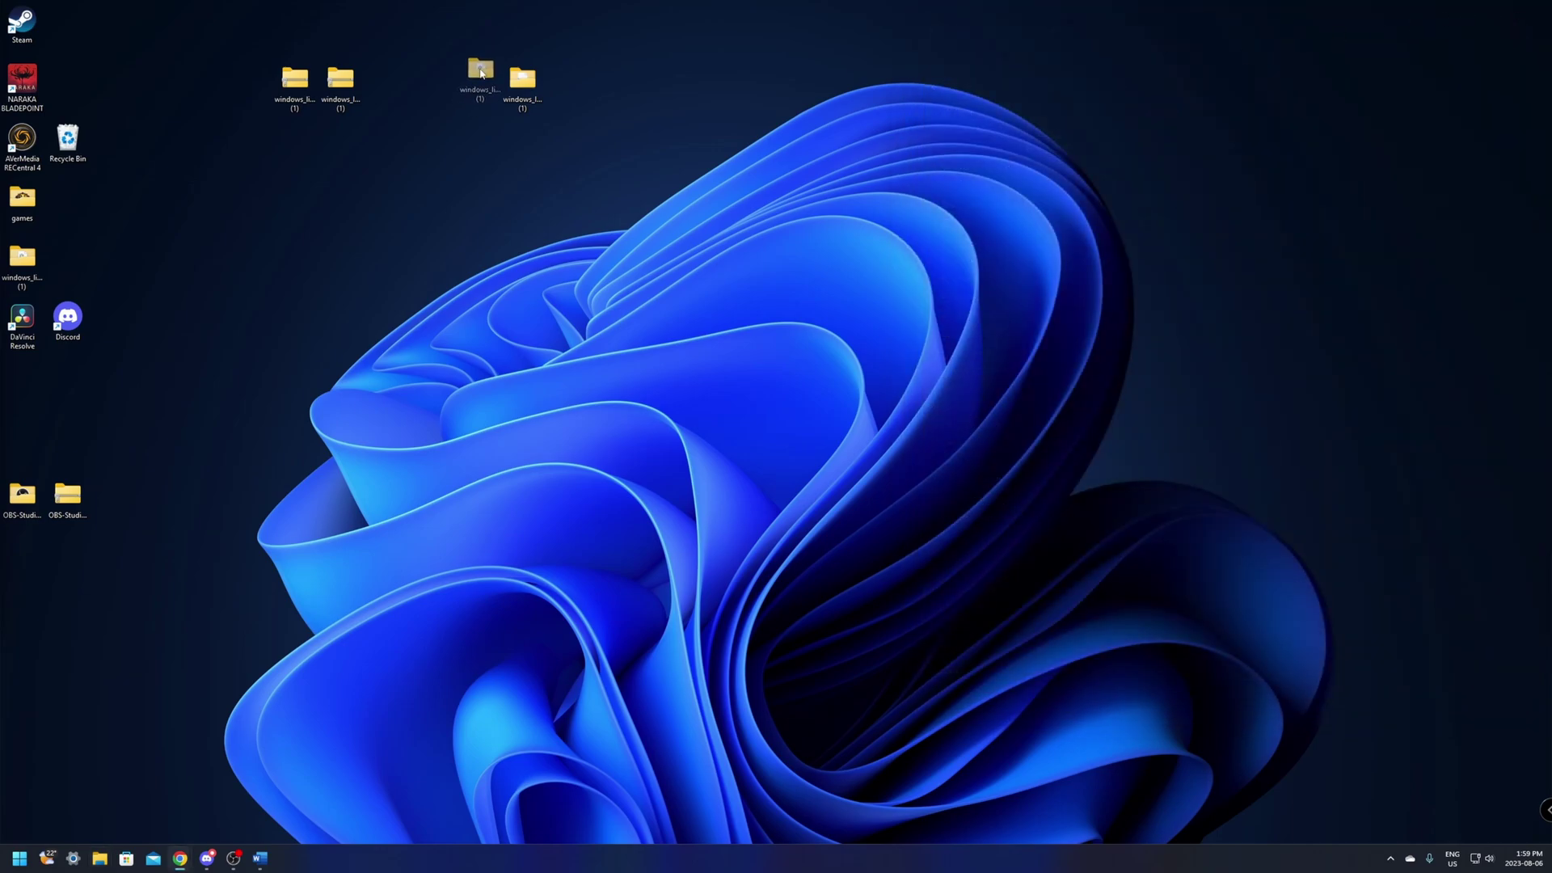
pyautogui.moveTo(479, 81); pyautogui.dragTo(479, 81)
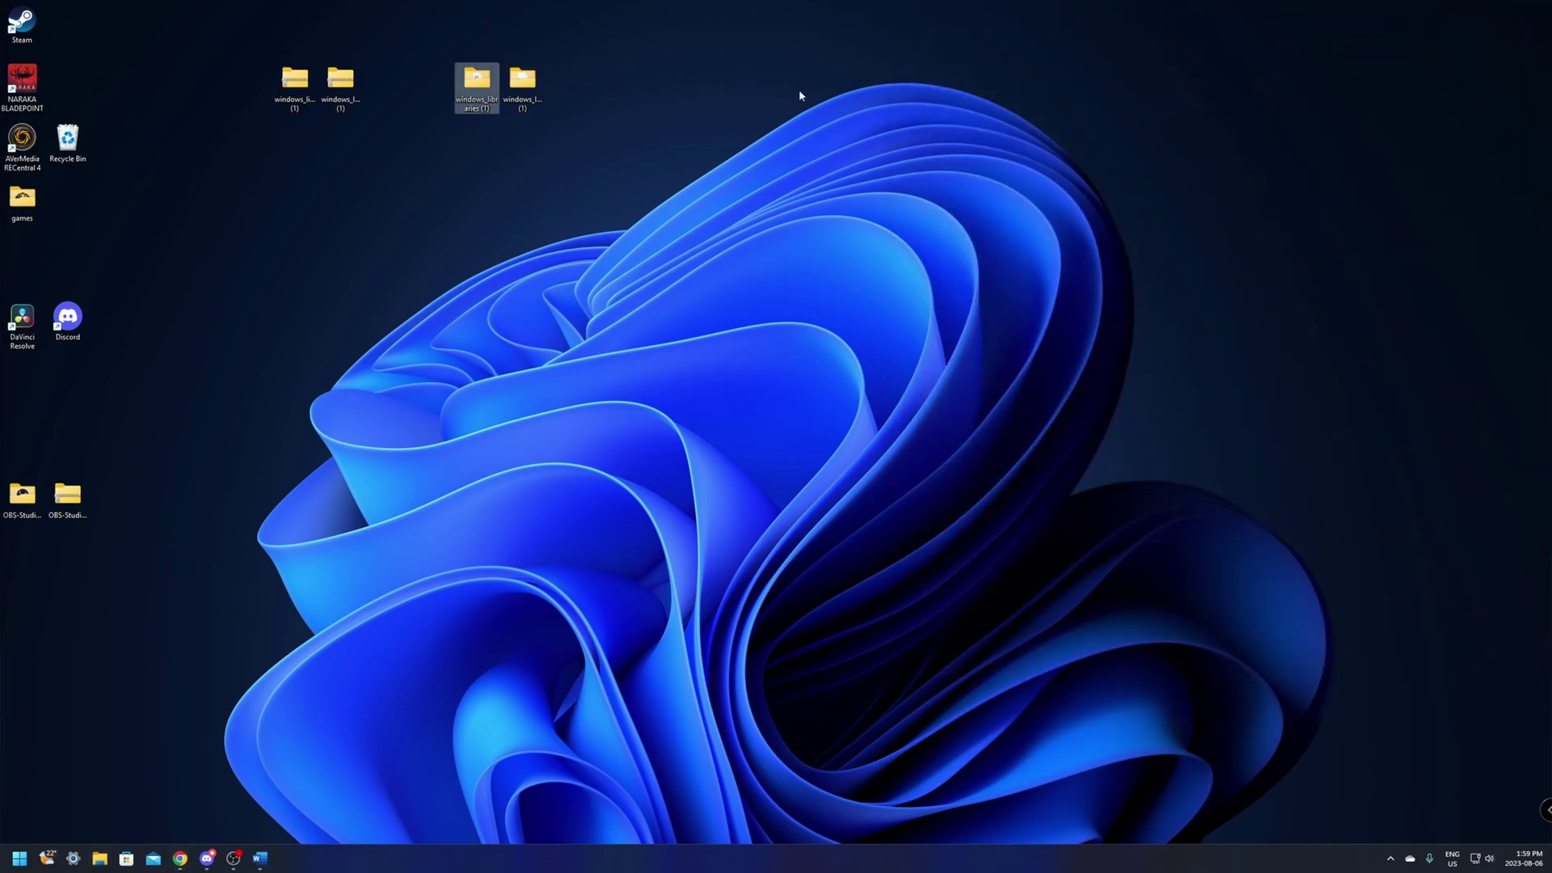
pyautogui.keyDown('ctrl'); pyautogui.click(522, 85); pyautogui.keyUp('ctrl')
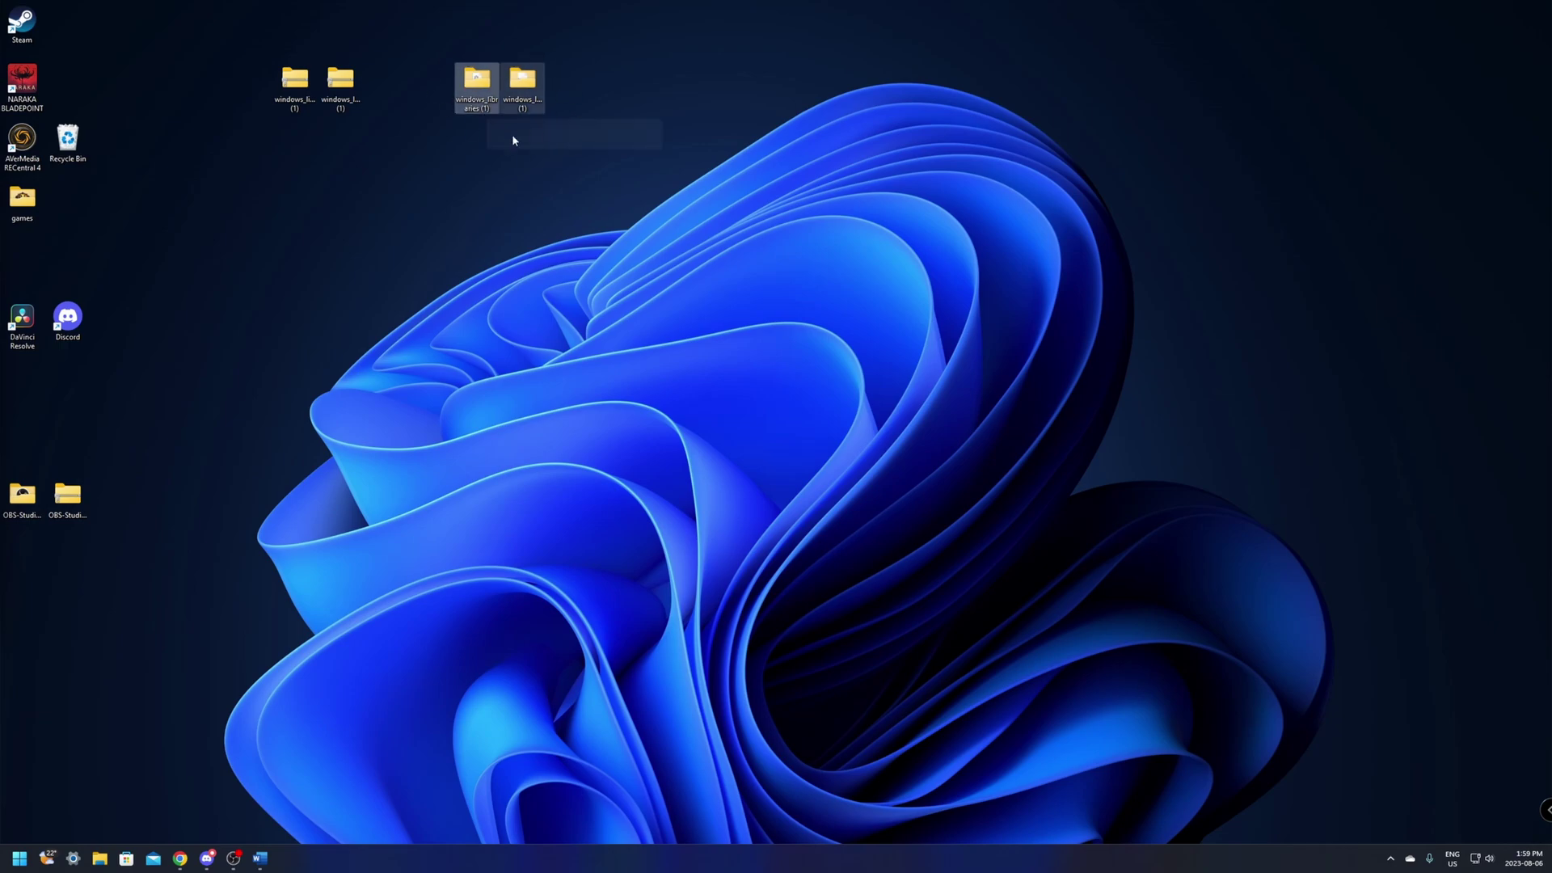
pyautogui.click(477, 80)
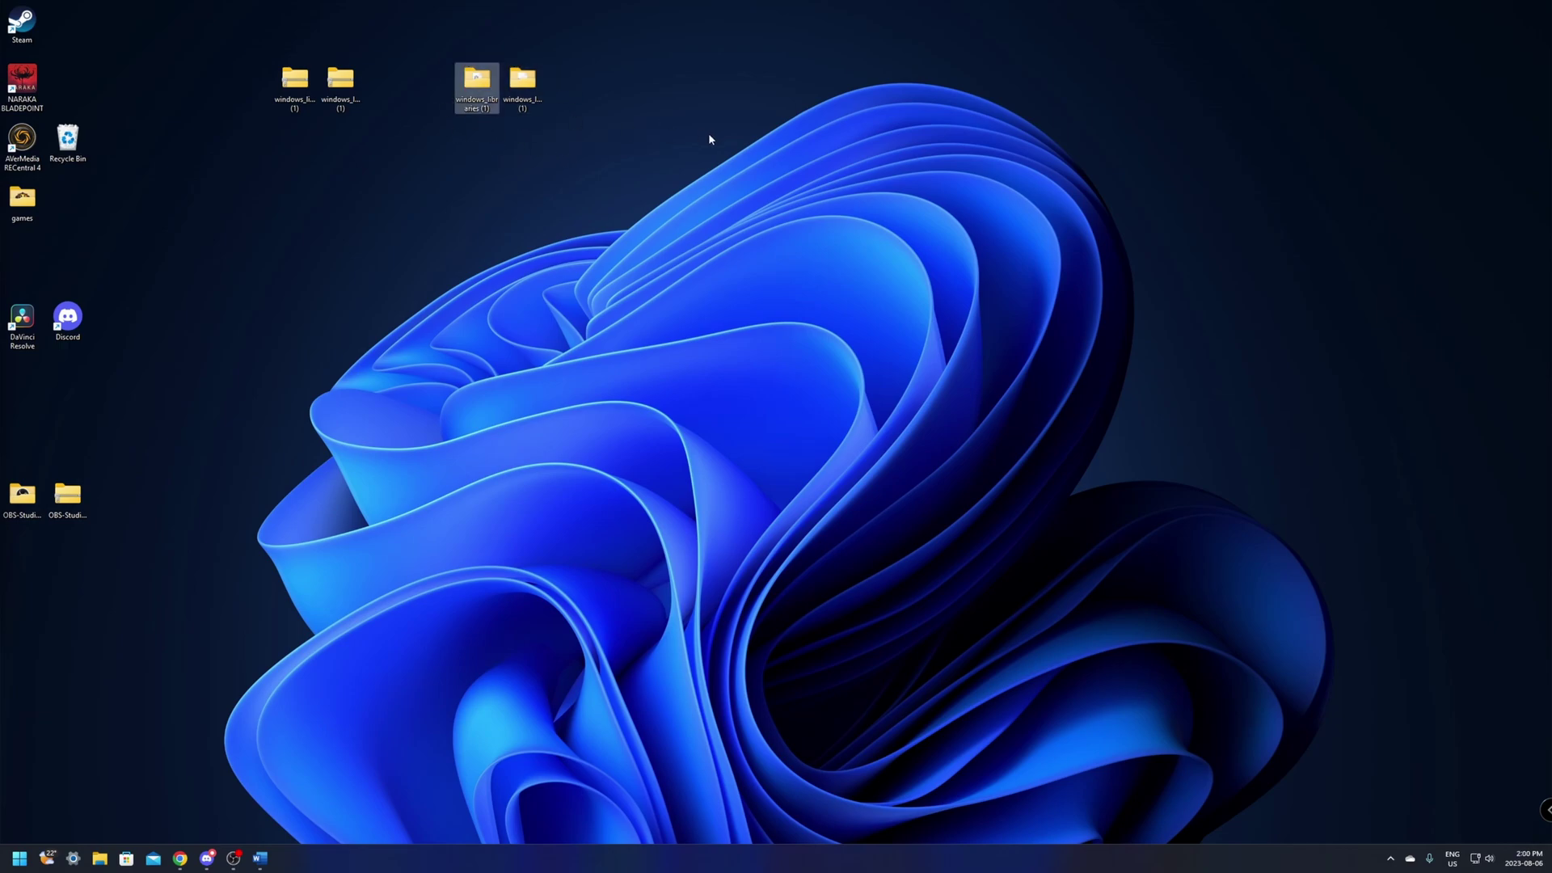
pyautogui.click(611, 116)
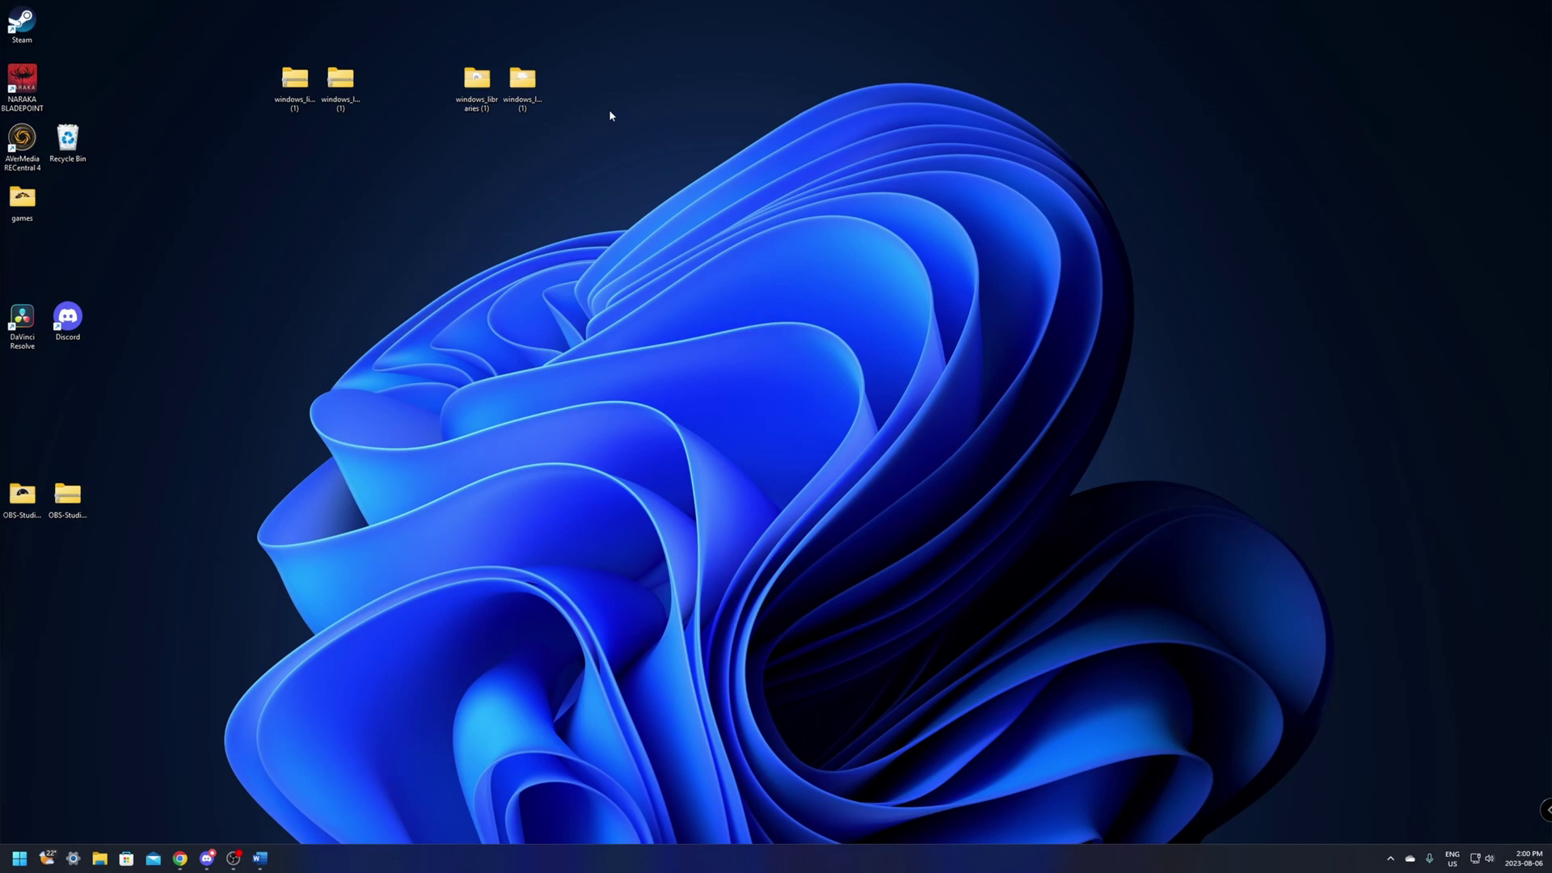
# Step: Browse to C:\Program Files\obs-studio\obs-plugins\64bit in File Explorer
pyautogui.click(489, 106)
pyautogui.click(100, 859)
pyautogui.moveTo(1174, 18); pyautogui.dragTo(995, 39)
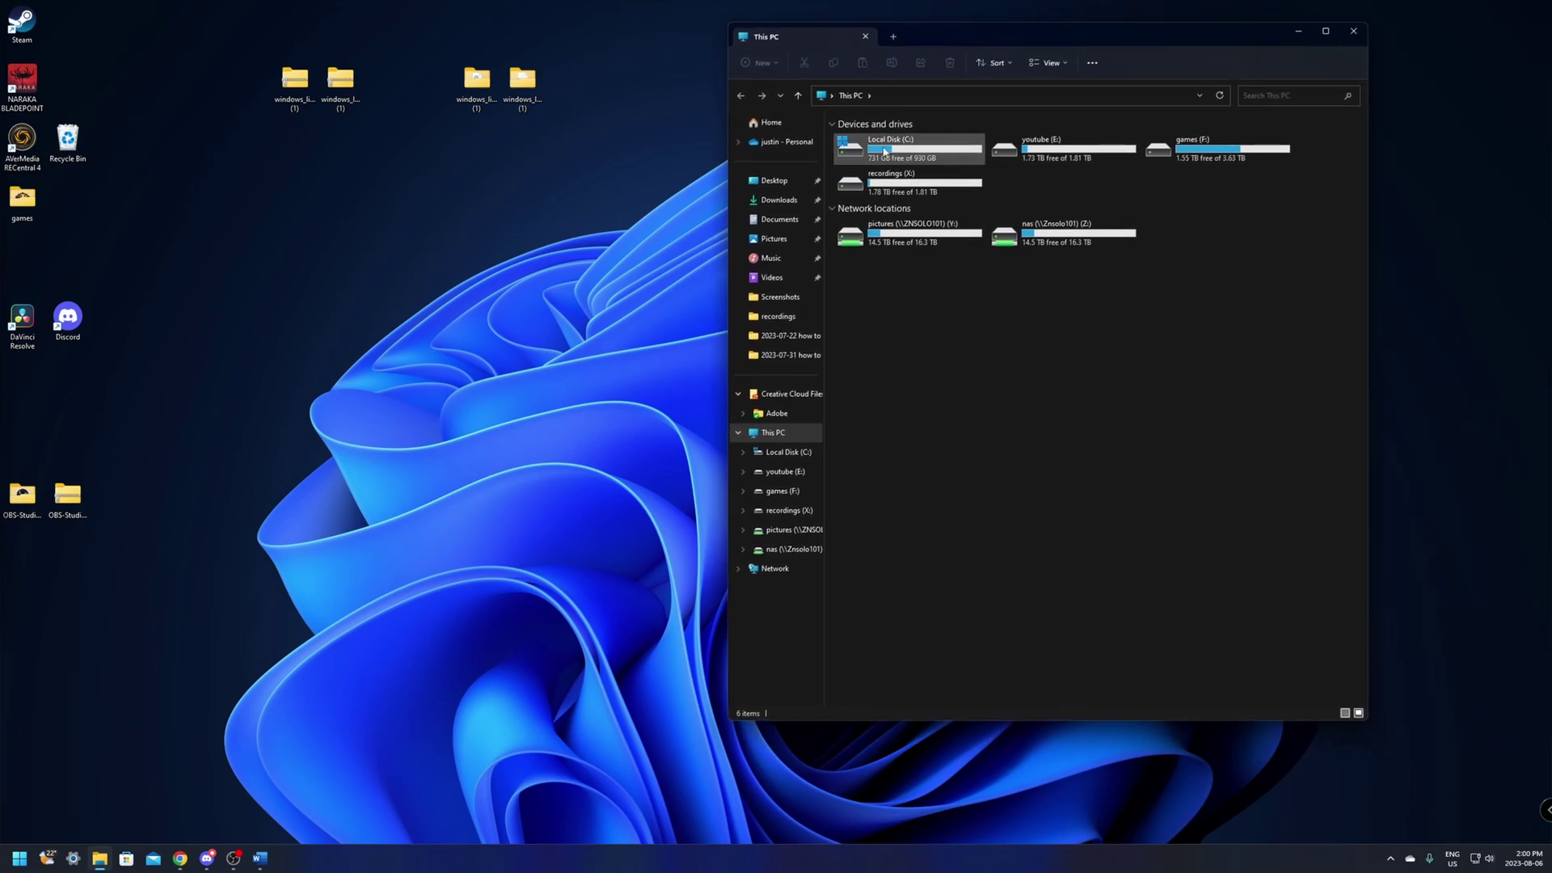
pyautogui.doubleClick(885, 144)
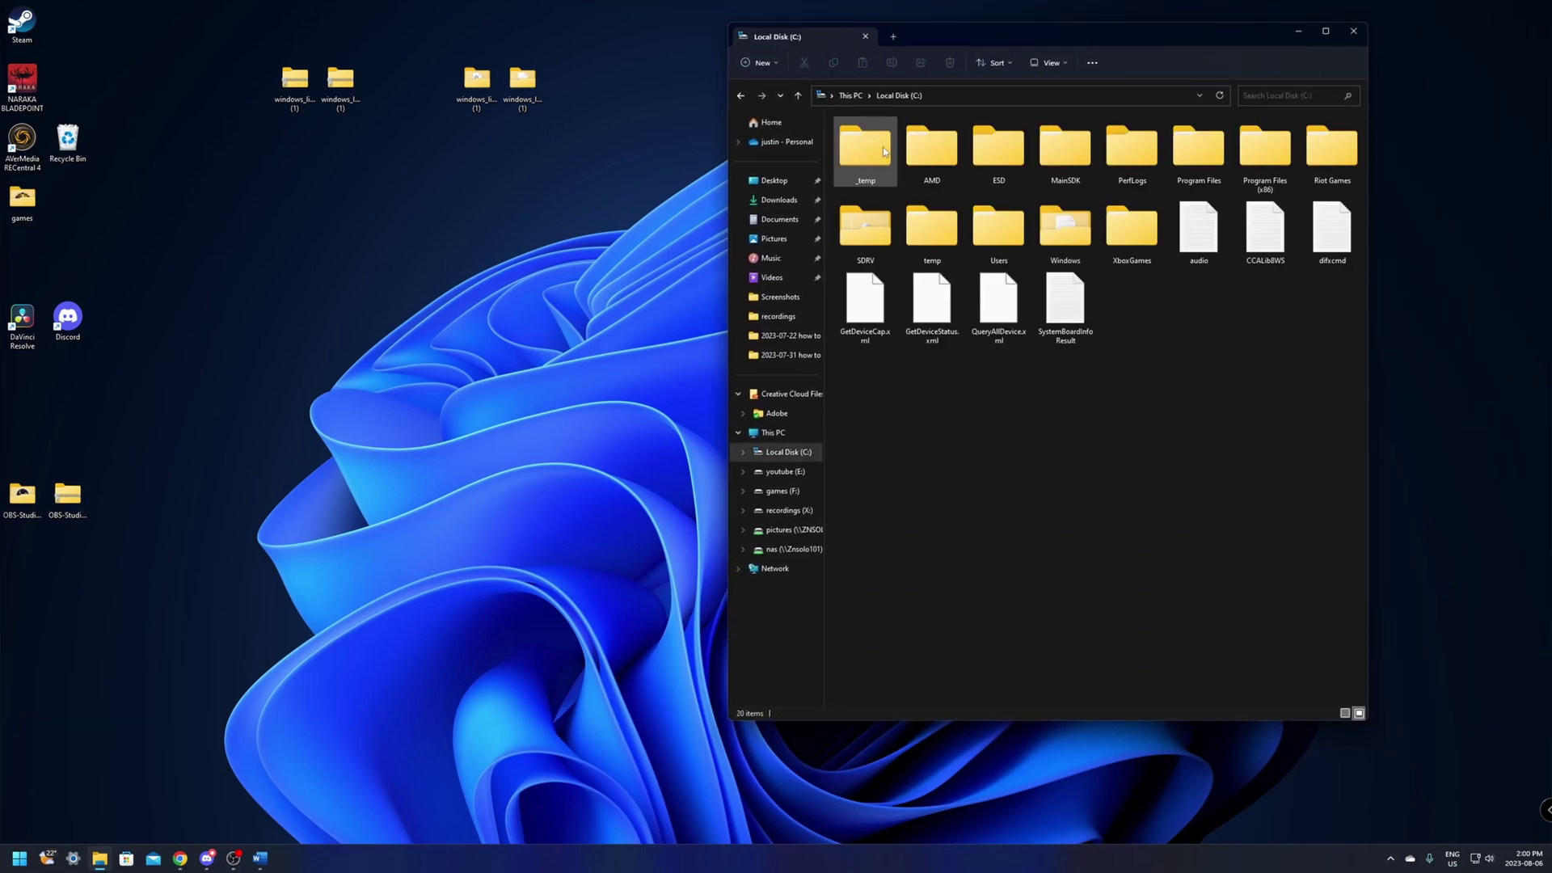
pyautogui.doubleClick(1197, 161)
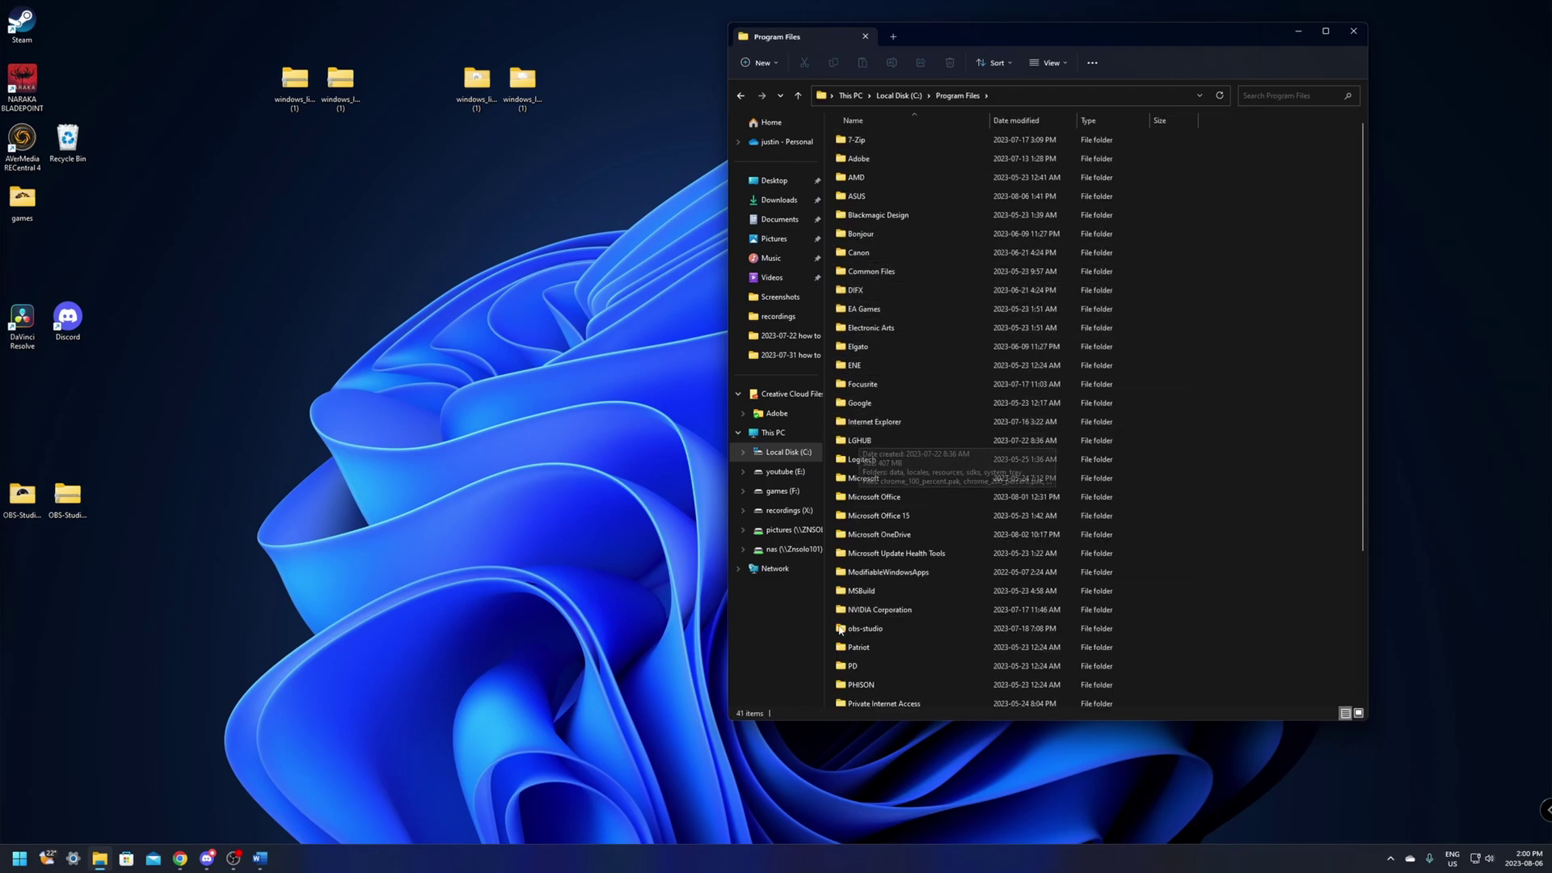
pyautogui.doubleClick(865, 631)
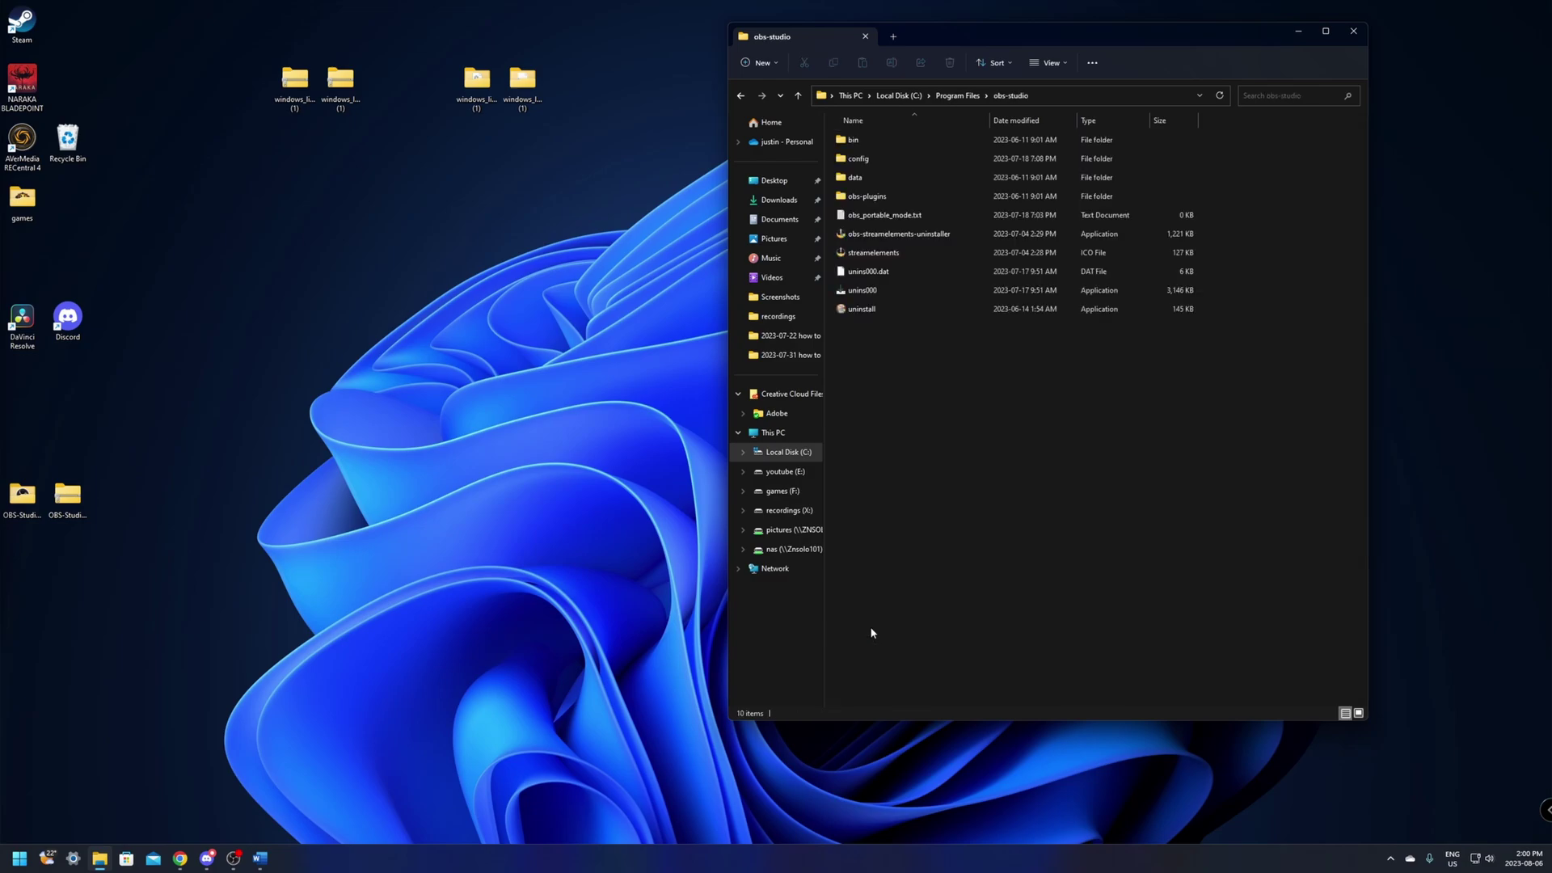
pyautogui.doubleClick(871, 197)
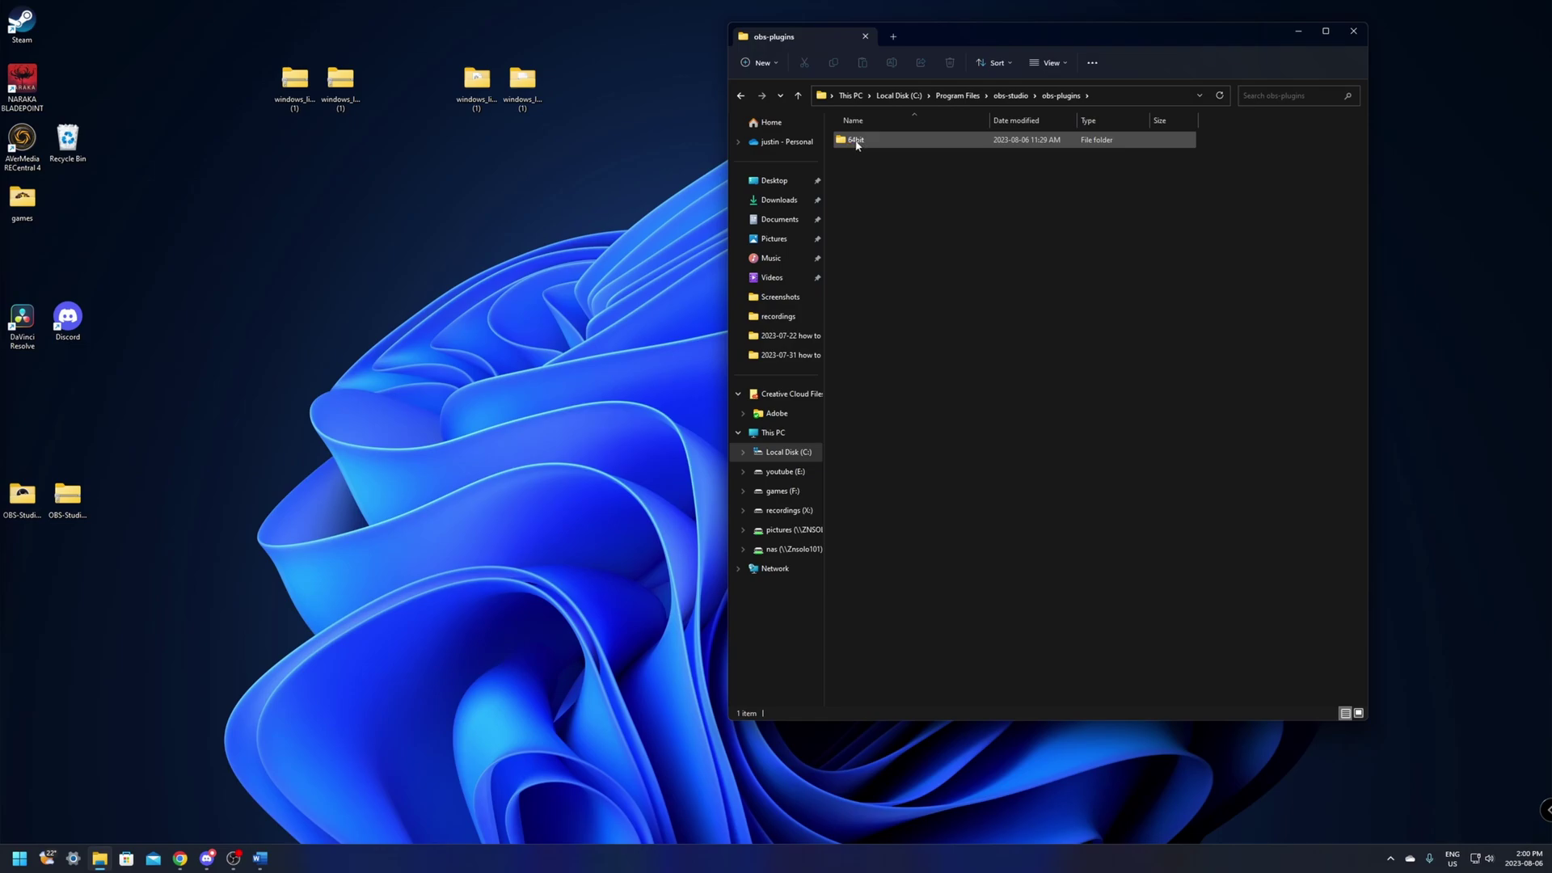
pyautogui.doubleClick(860, 143)
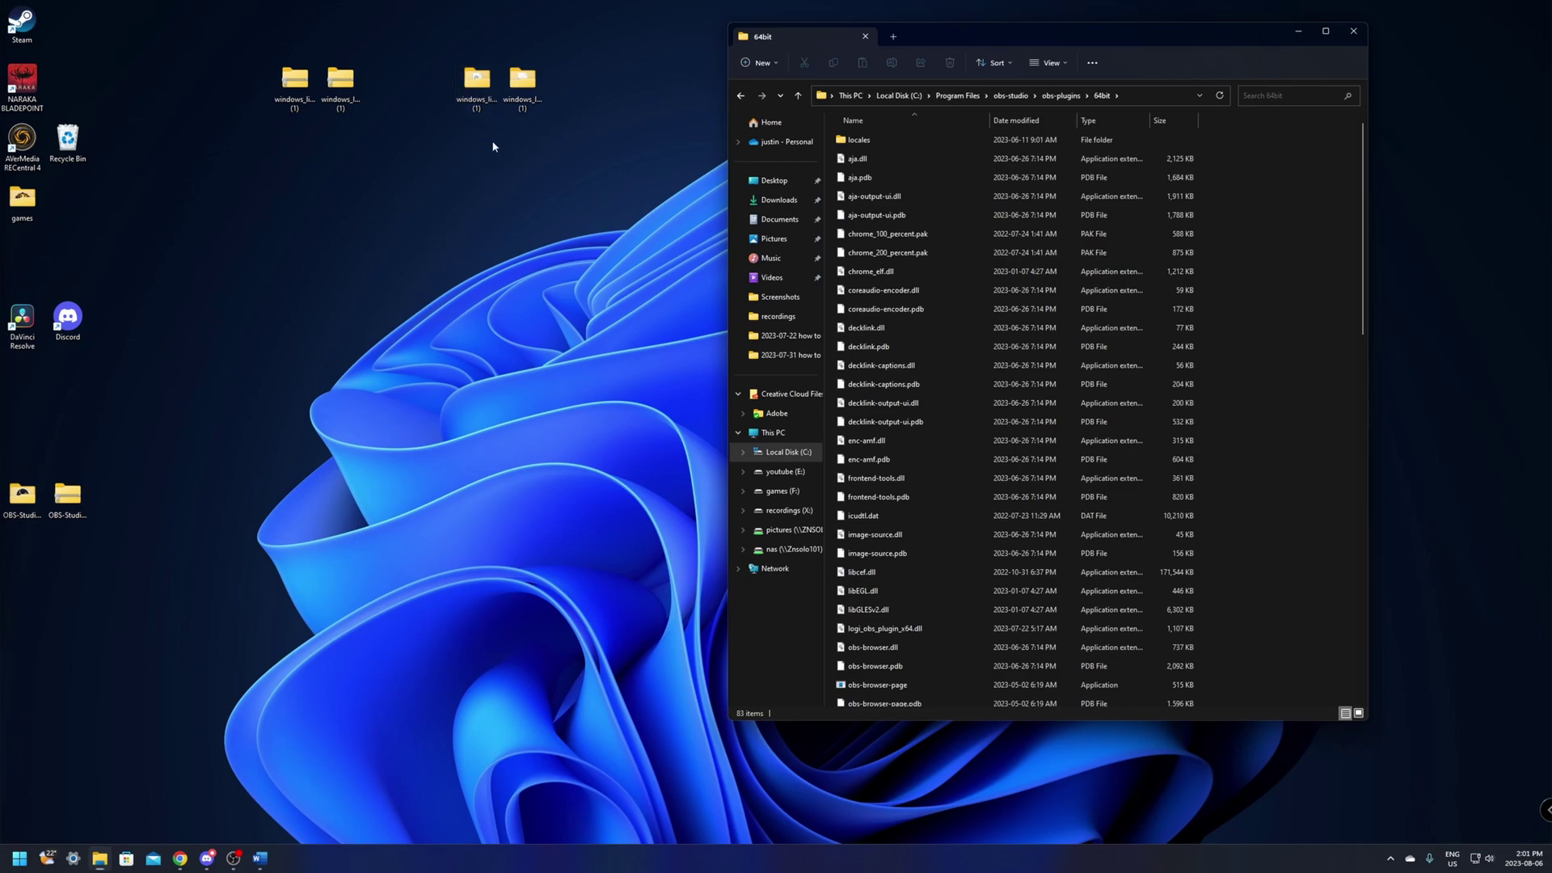
# Step: Move the .dll and .pdb from windows_libraries (1) into 64bit, replacing the existing files
pyautogui.click(478, 110)
pyautogui.doubleClick(478, 111)
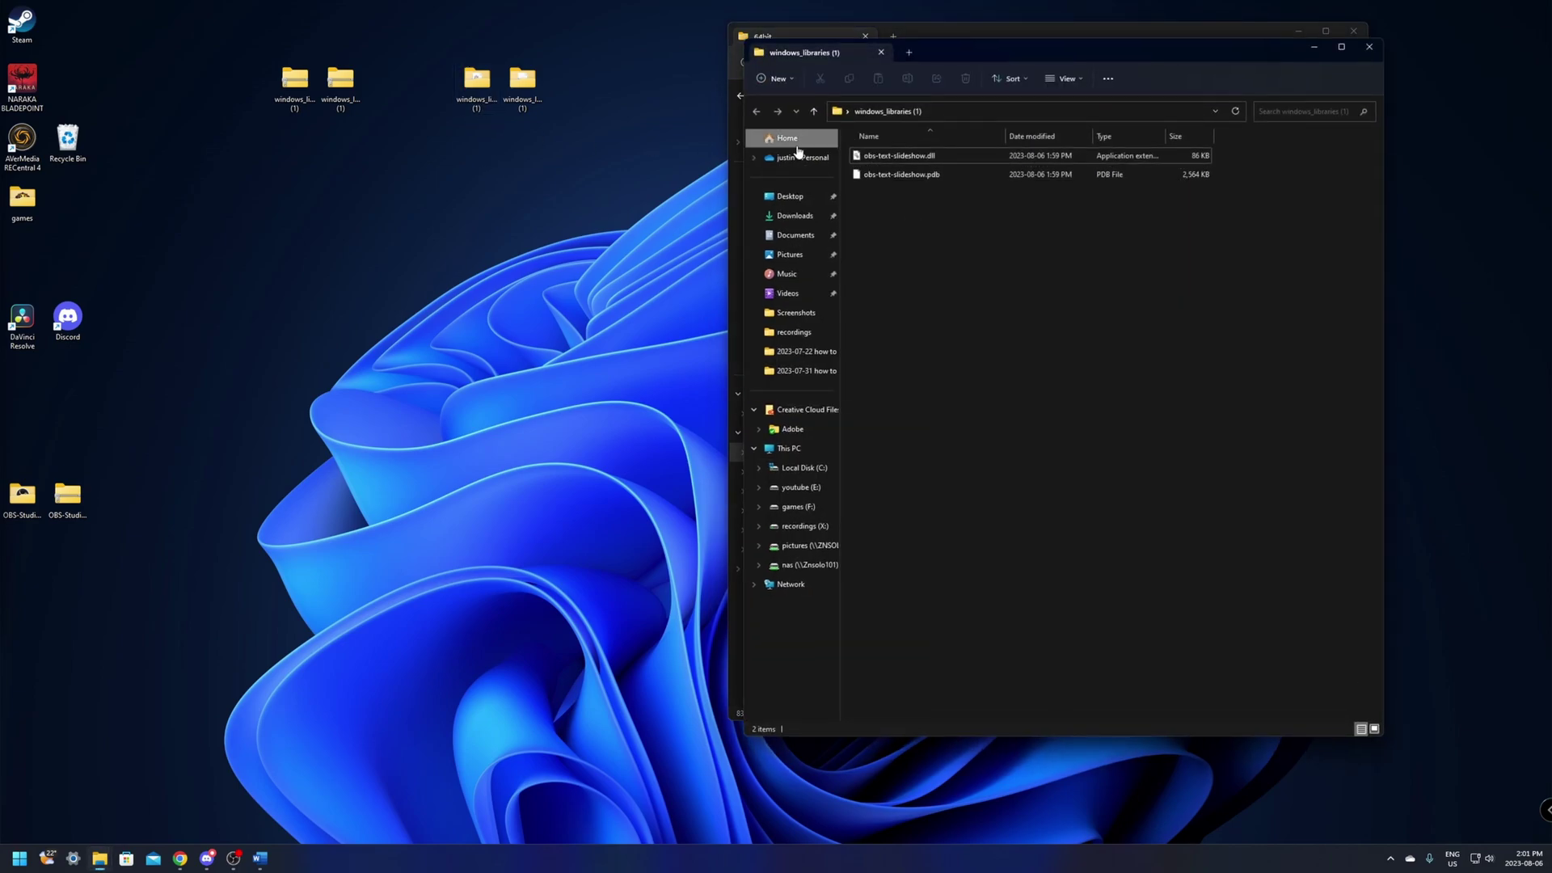
pyautogui.moveTo(1037, 47); pyautogui.dragTo(394, 98)
pyautogui.moveTo(314, 292); pyautogui.dragTo(1268, 340)
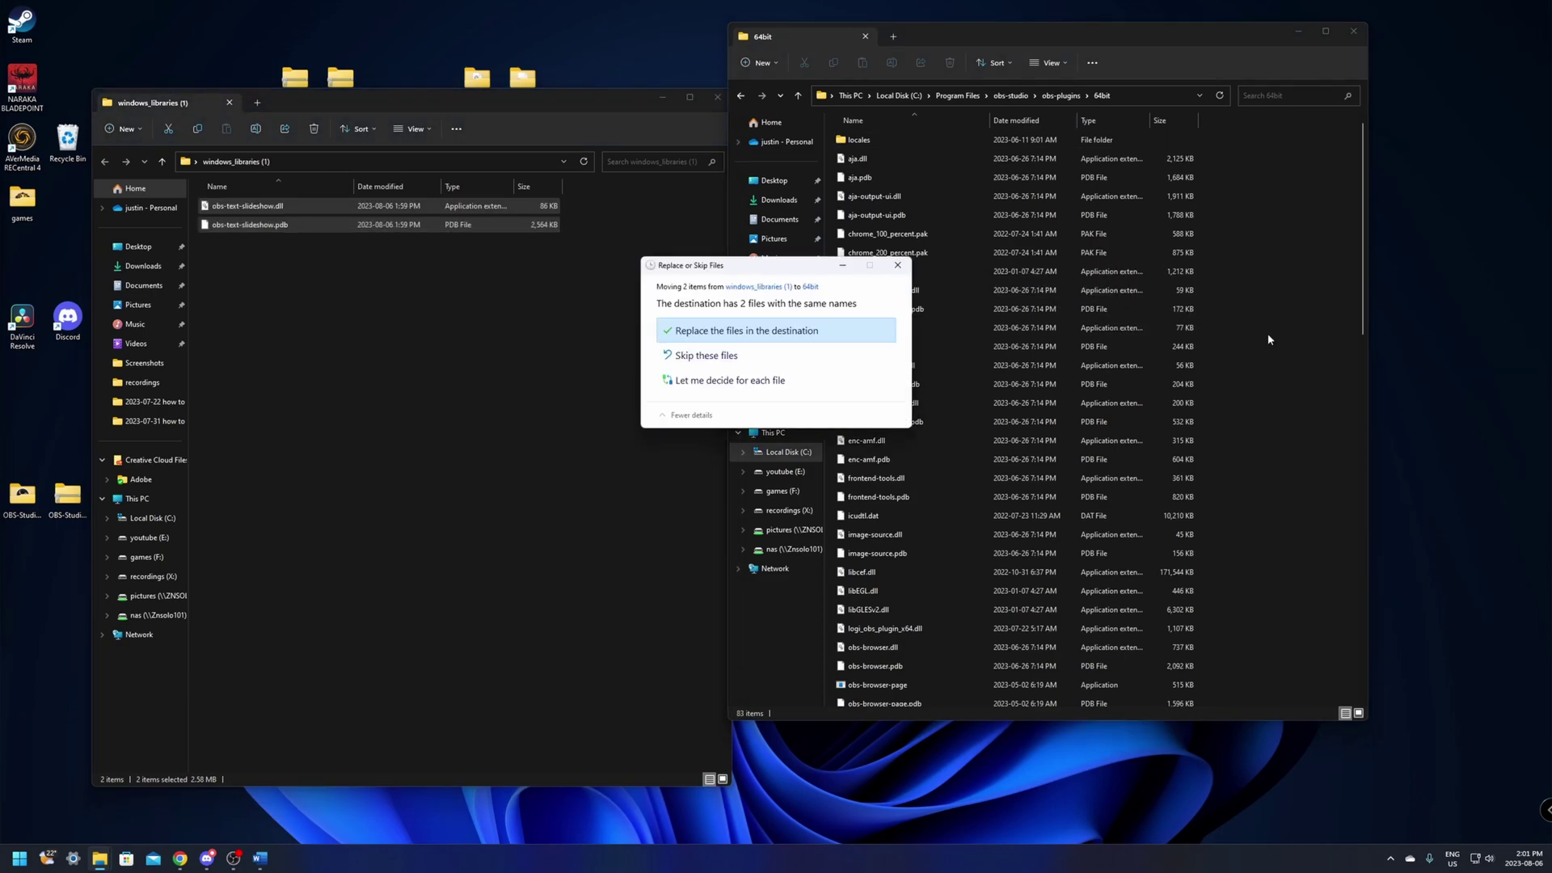
pyautogui.click(727, 331)
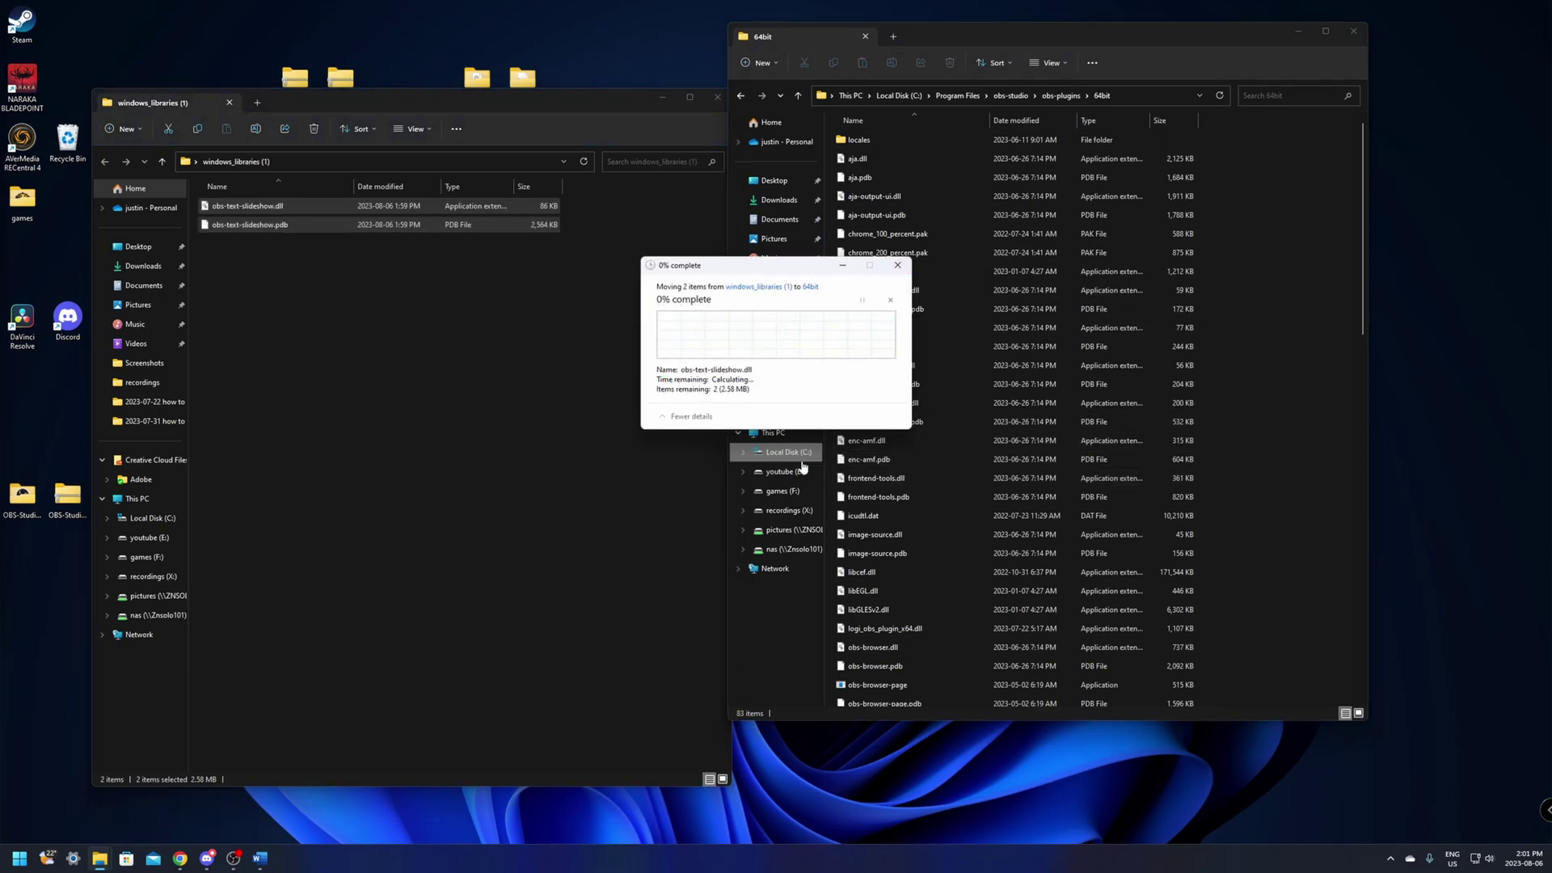
pyautogui.click(743, 372)
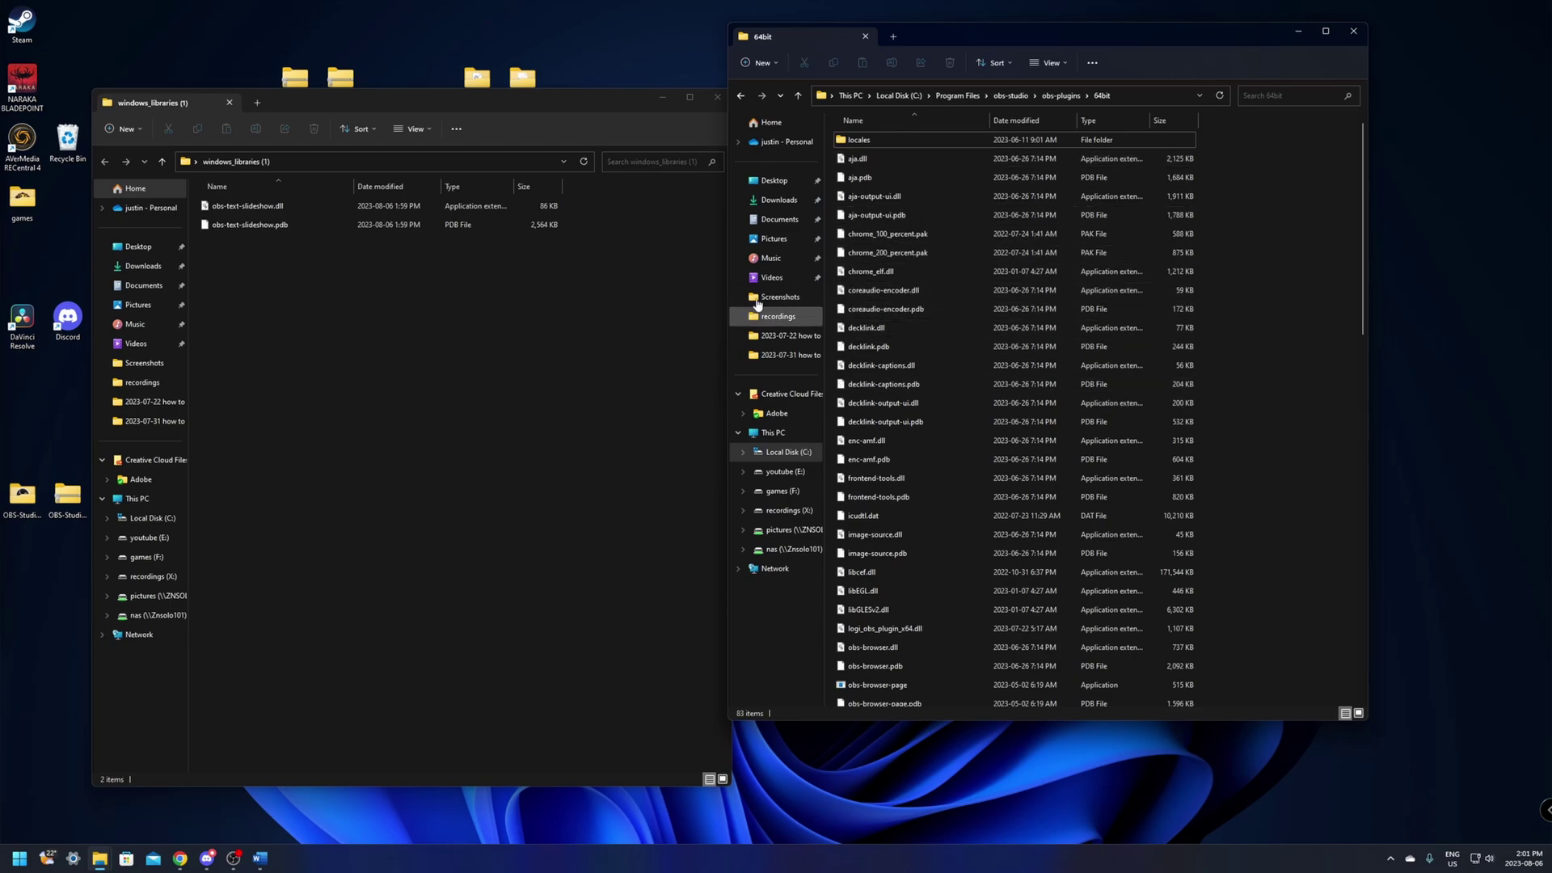
pyautogui.click(456, 348)
pyautogui.click(717, 97)
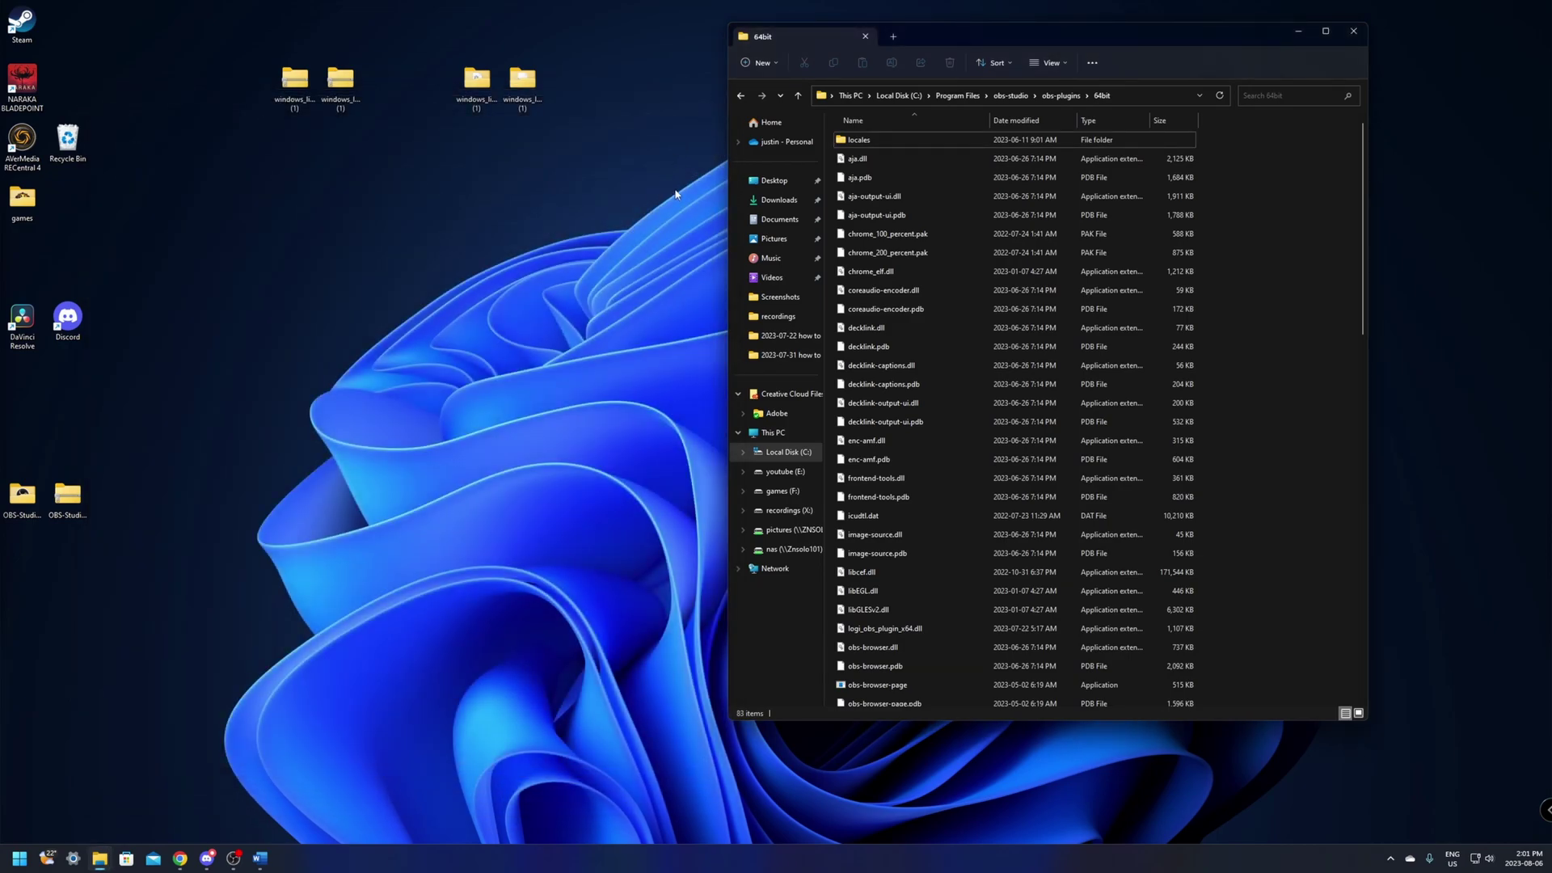
# Step: Navigate from 64bit back up to obs-studio, then into data\obs-plugins
pyautogui.click(531, 103)
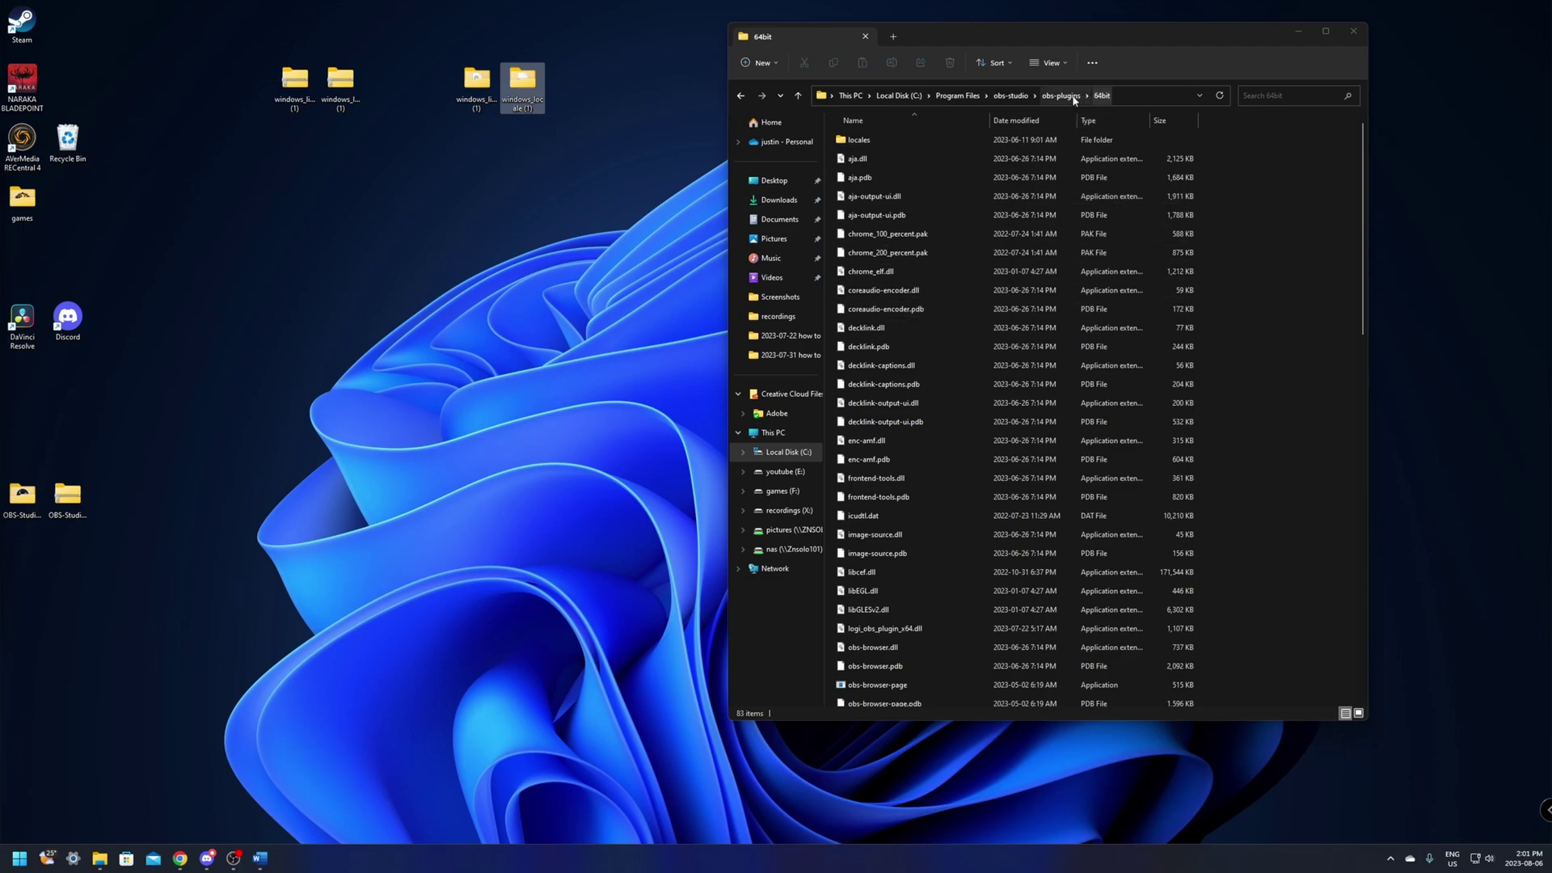
pyautogui.click(1011, 96)
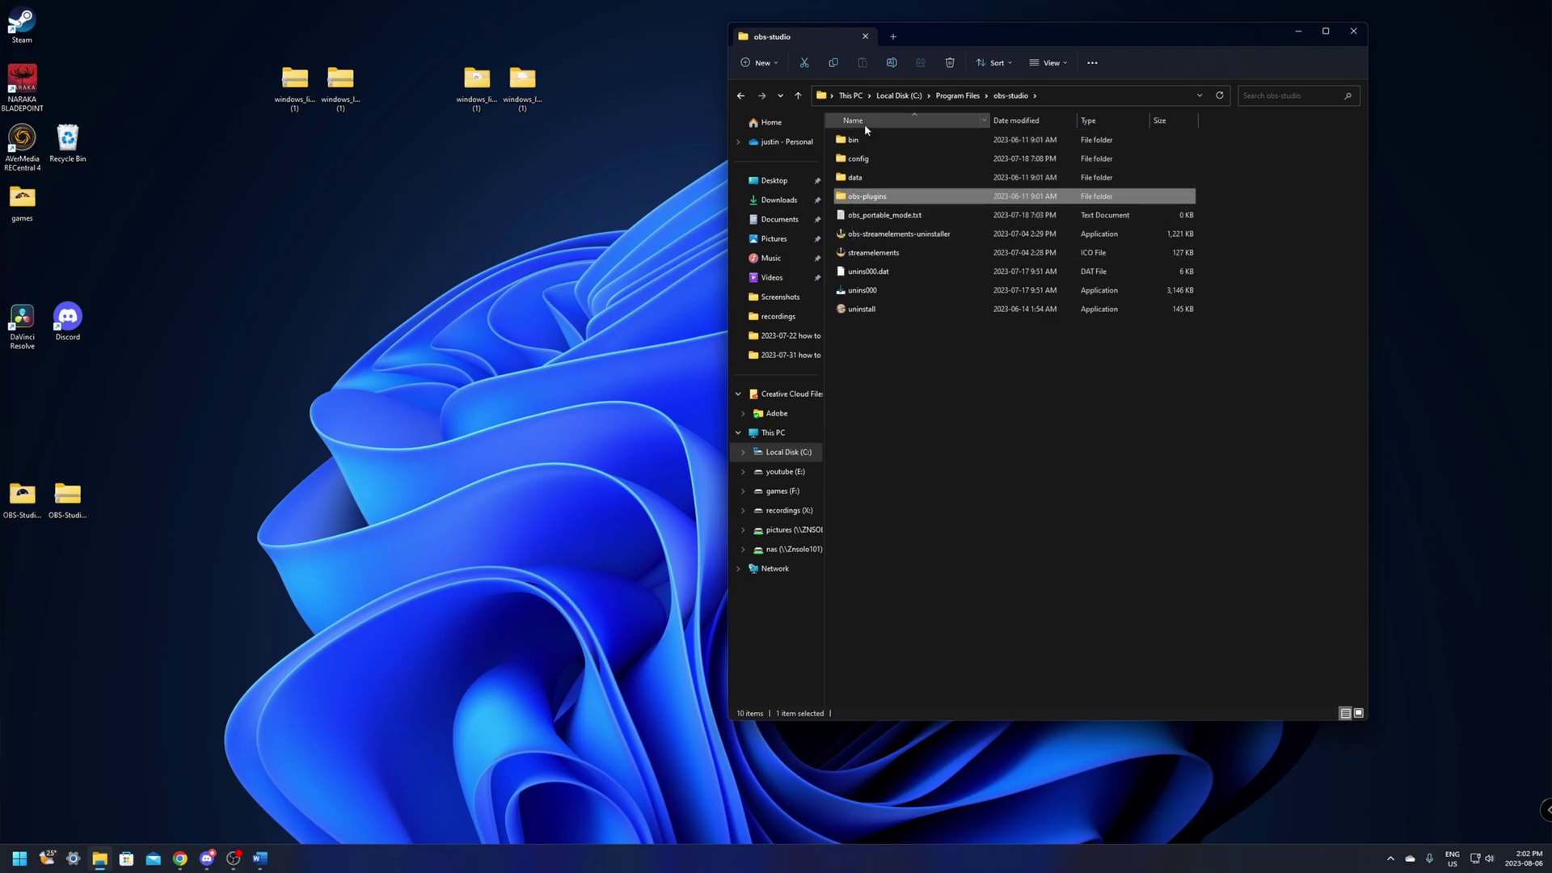
pyautogui.doubleClick(858, 181)
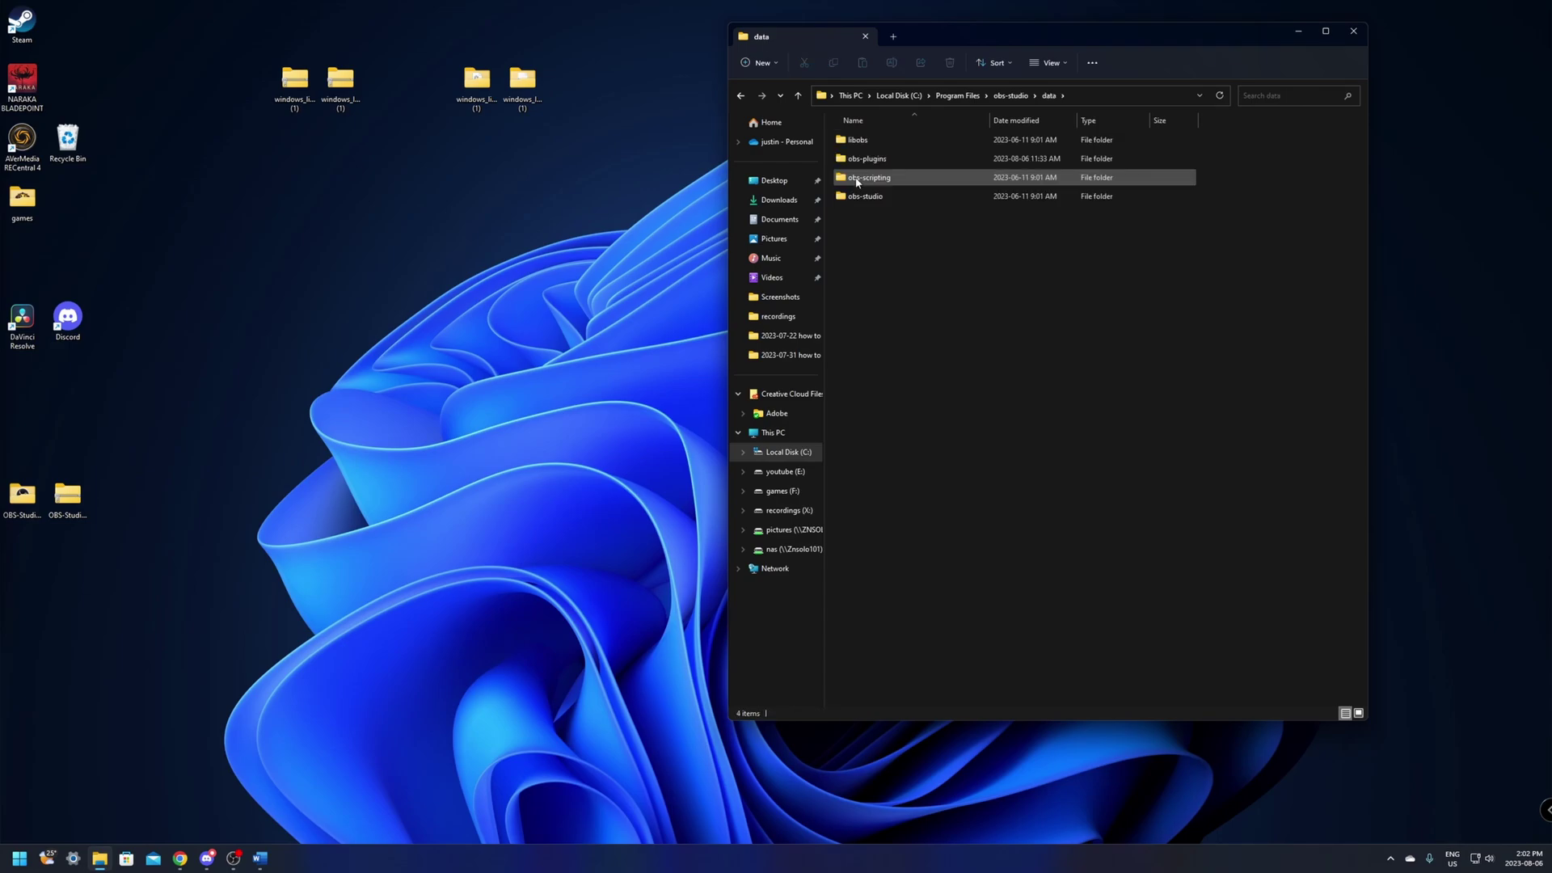
pyautogui.doubleClick(878, 161)
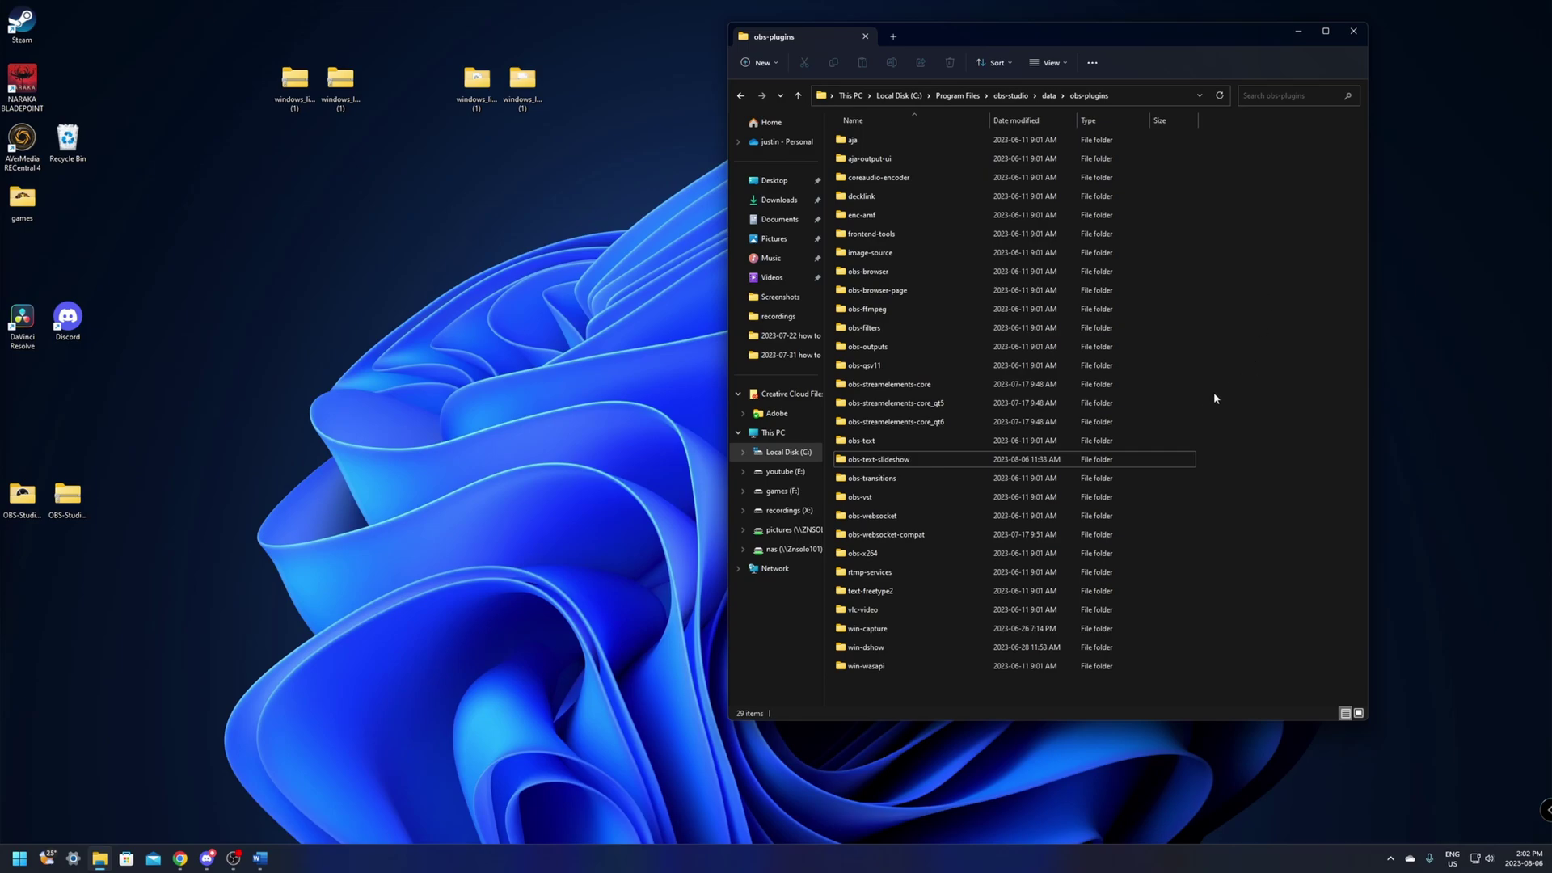
pyautogui.rightClick(1160, 358)
pyautogui.moveTo(1227, 436)
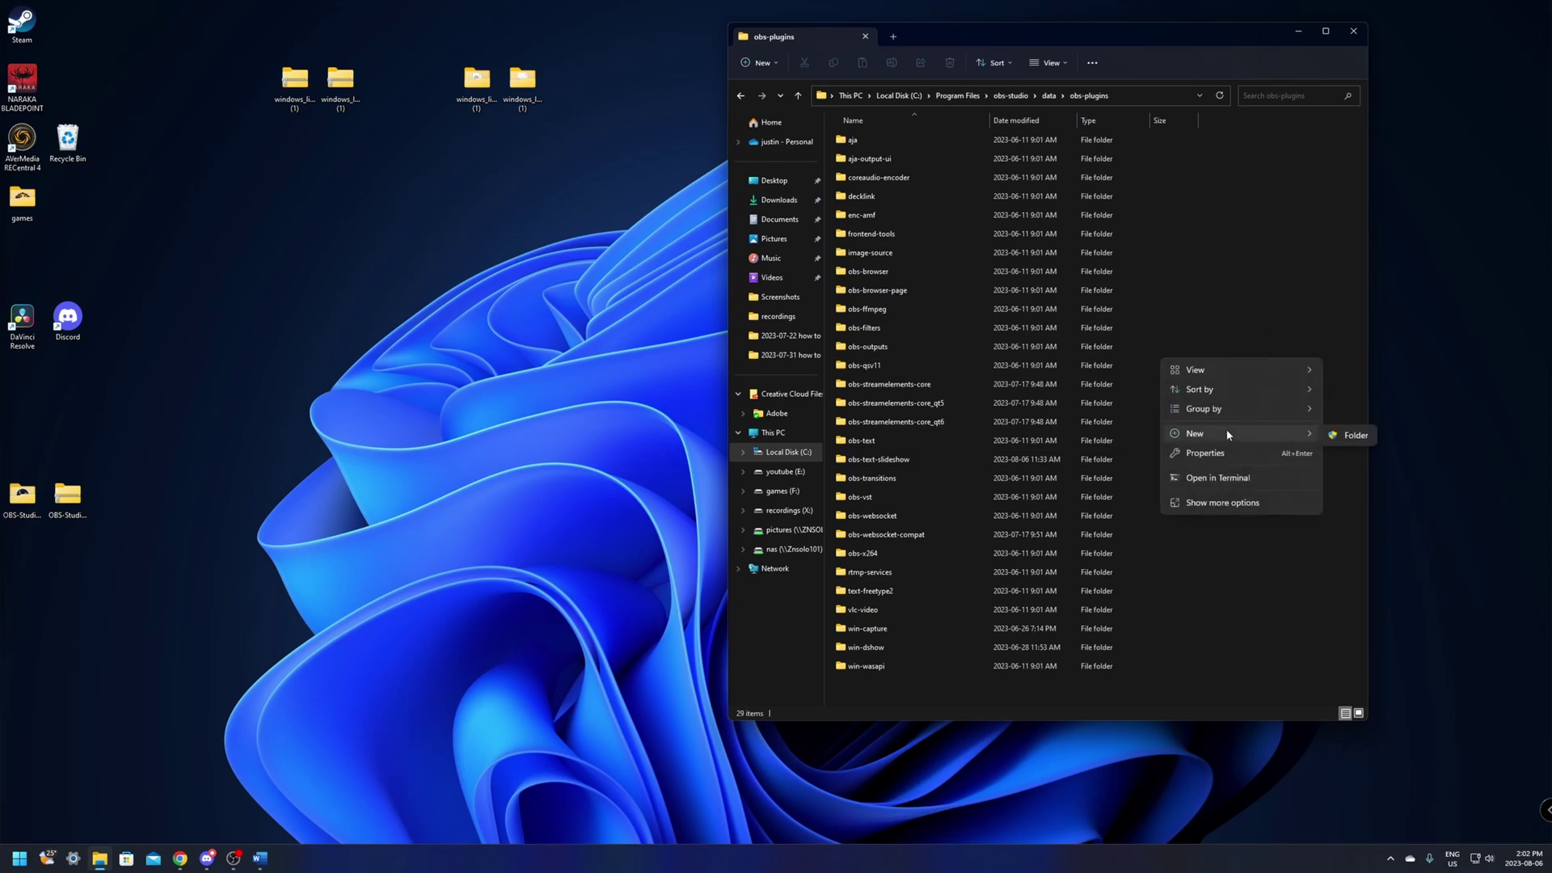
pyautogui.click(1355, 437)
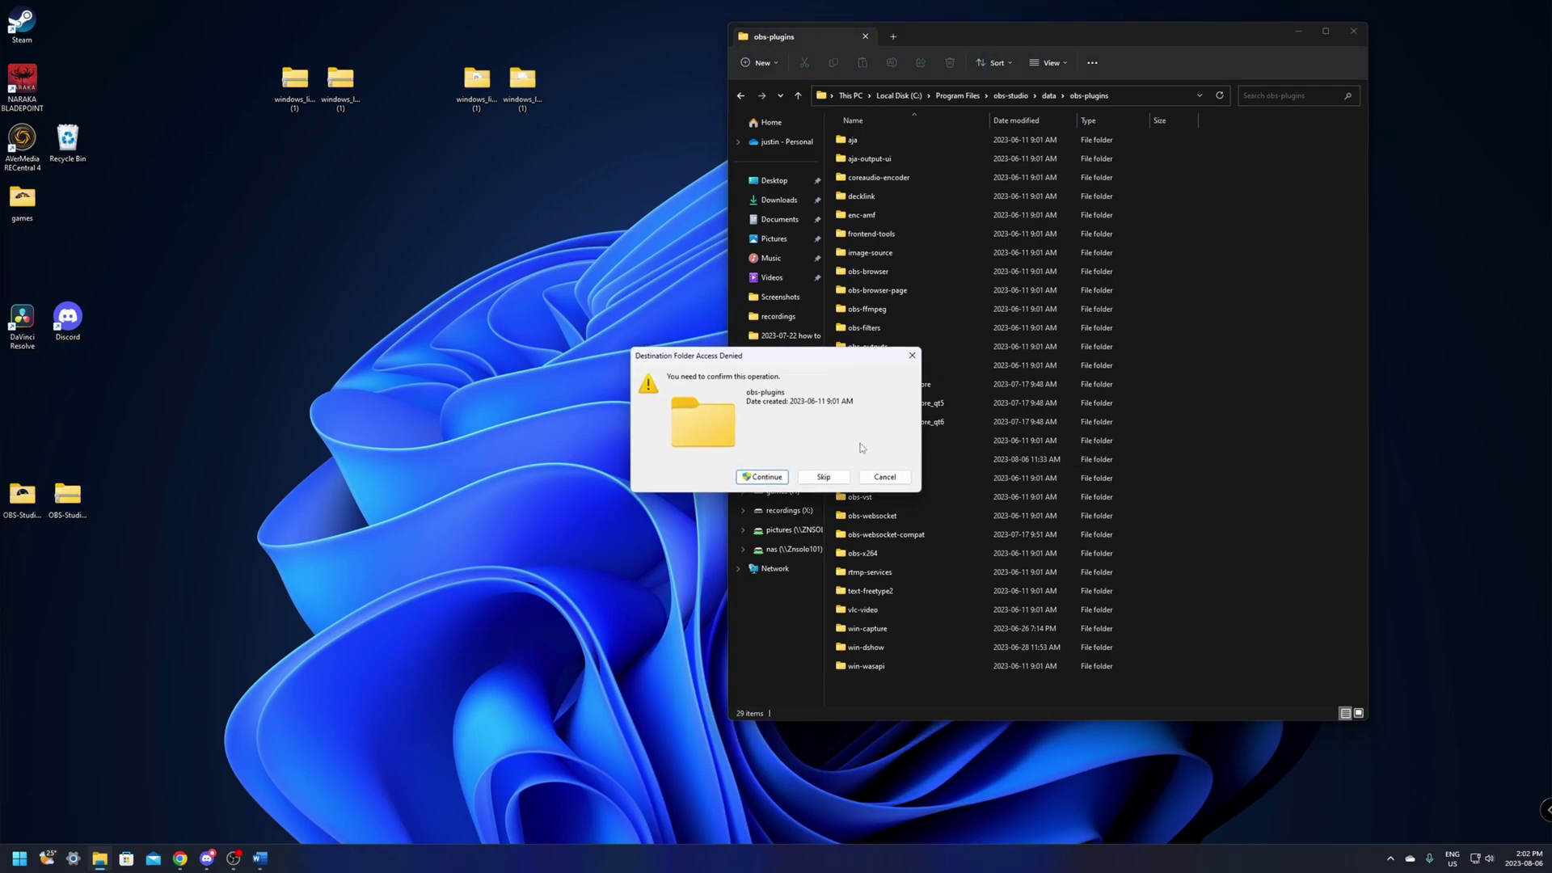
pyautogui.click(760, 477)
pyautogui.write('obs')
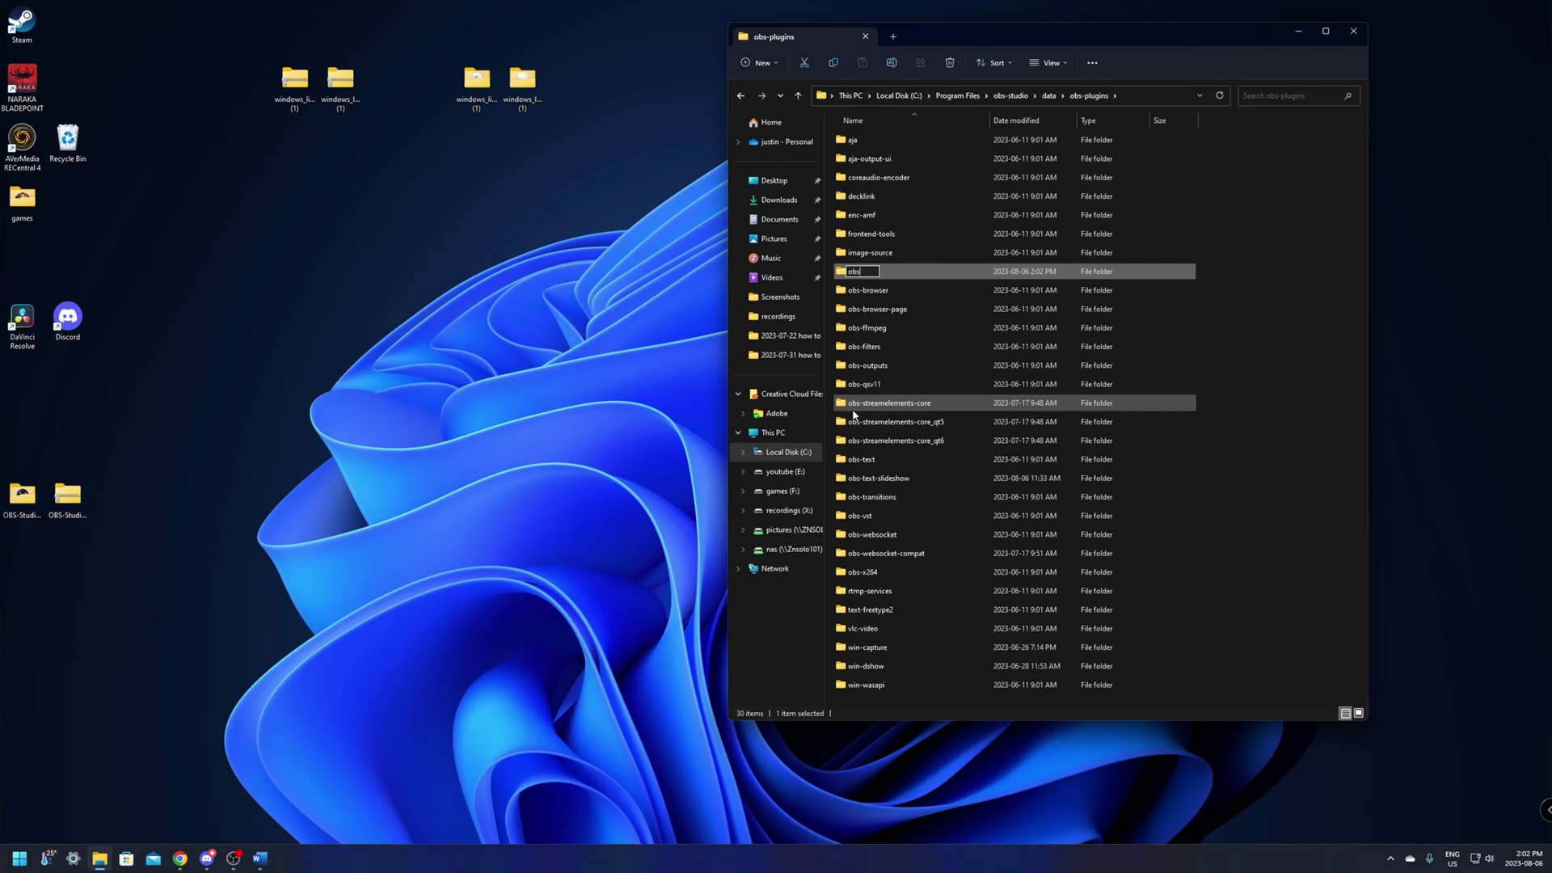
pyautogui.write('-text-slide')
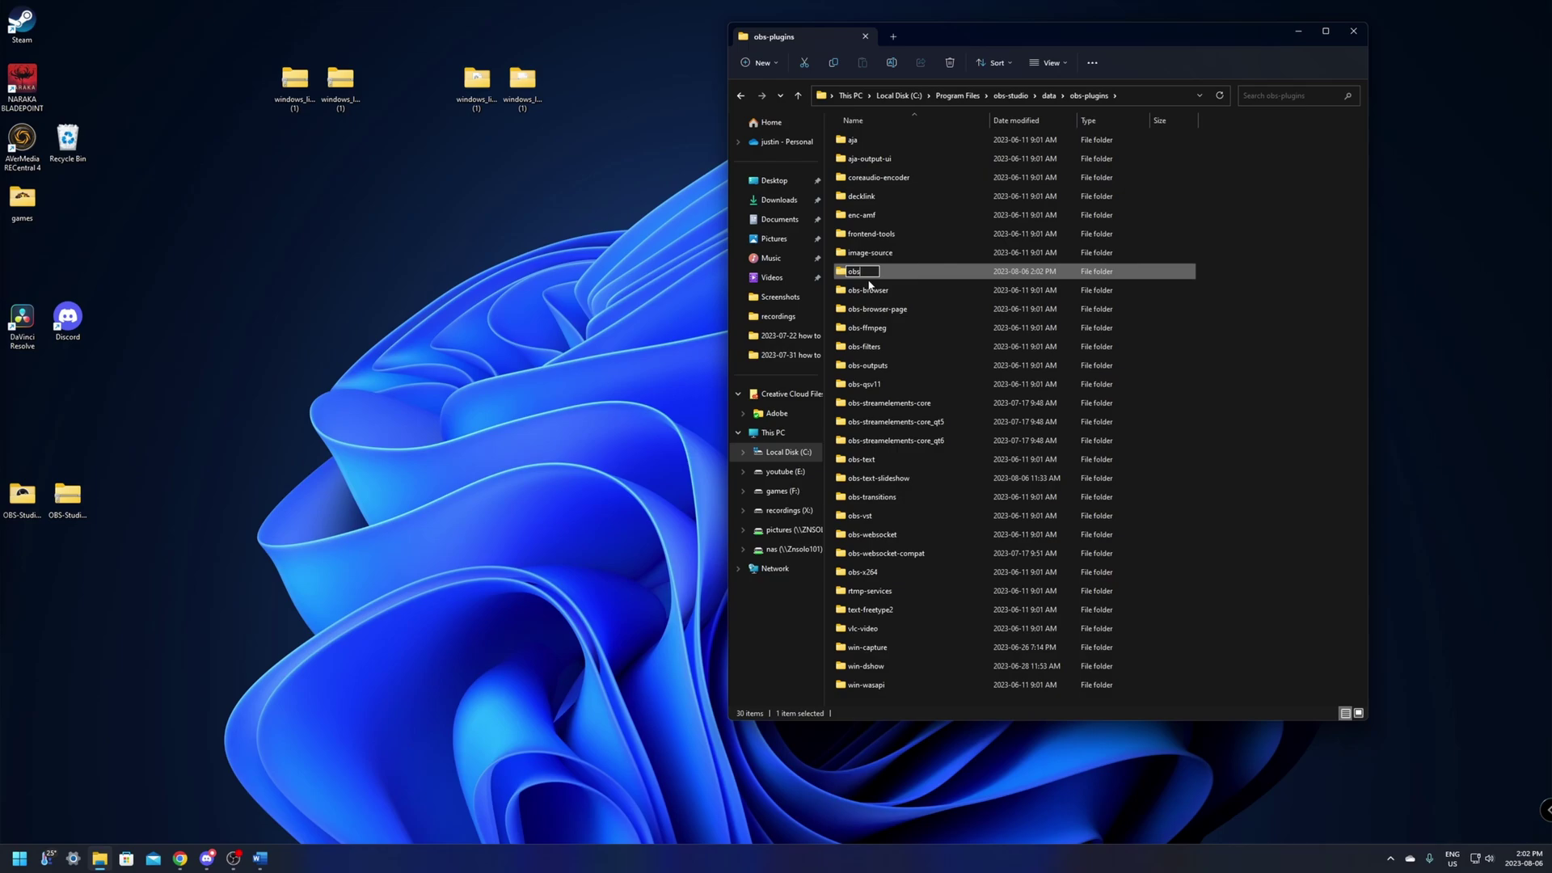
pyautogui.write('text-slideshow')
pyautogui.click(1245, 353)
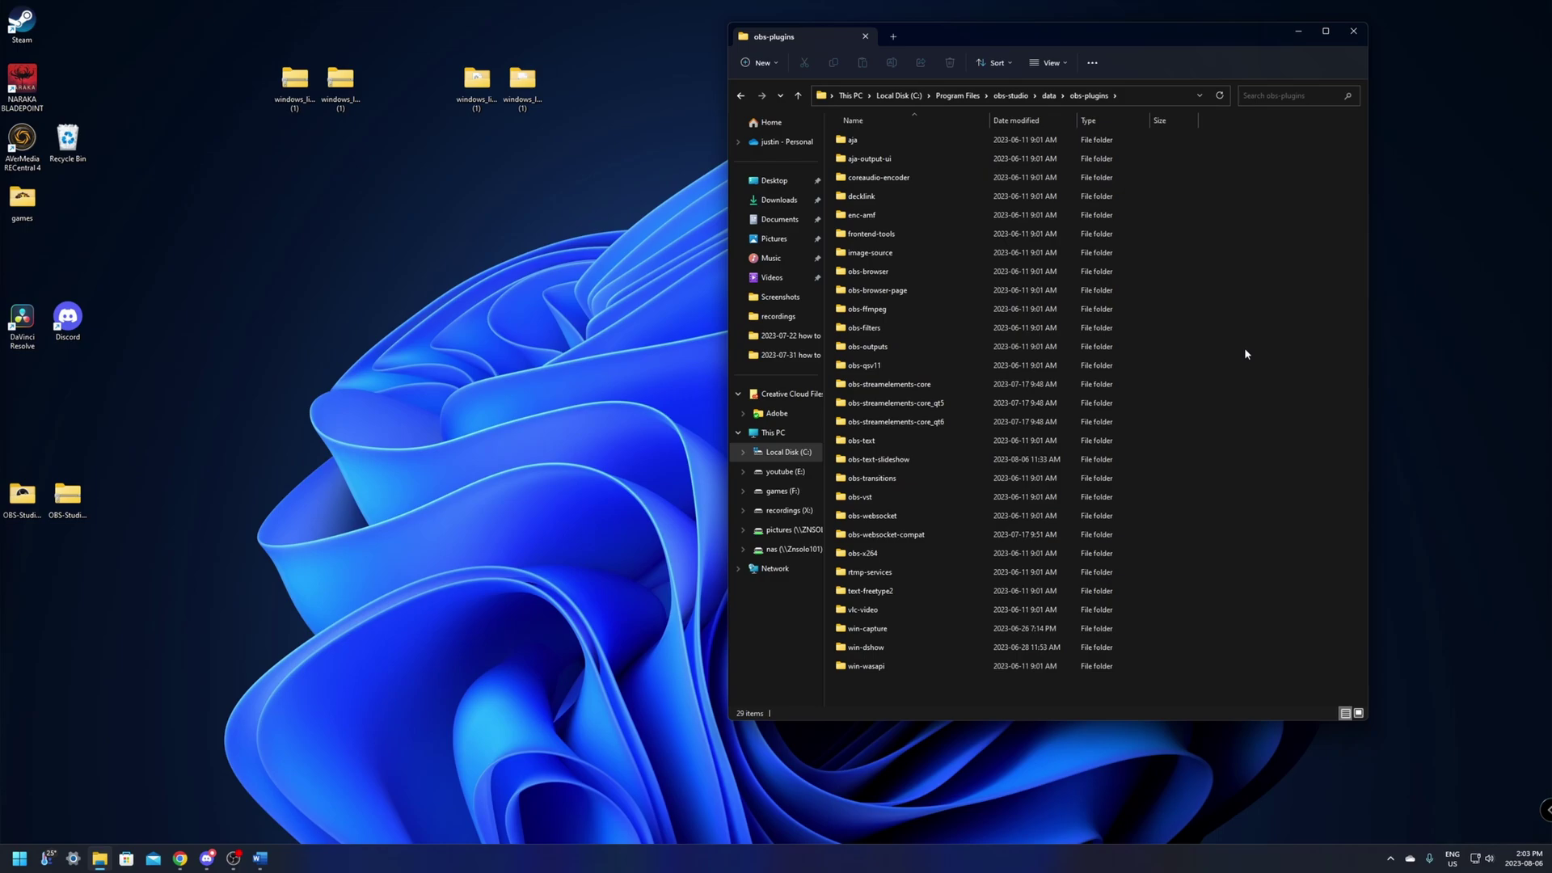
# Step: Open obs-text-slideshow and create a New folder inside it with admin rights
pyautogui.doubleClick(868, 461)
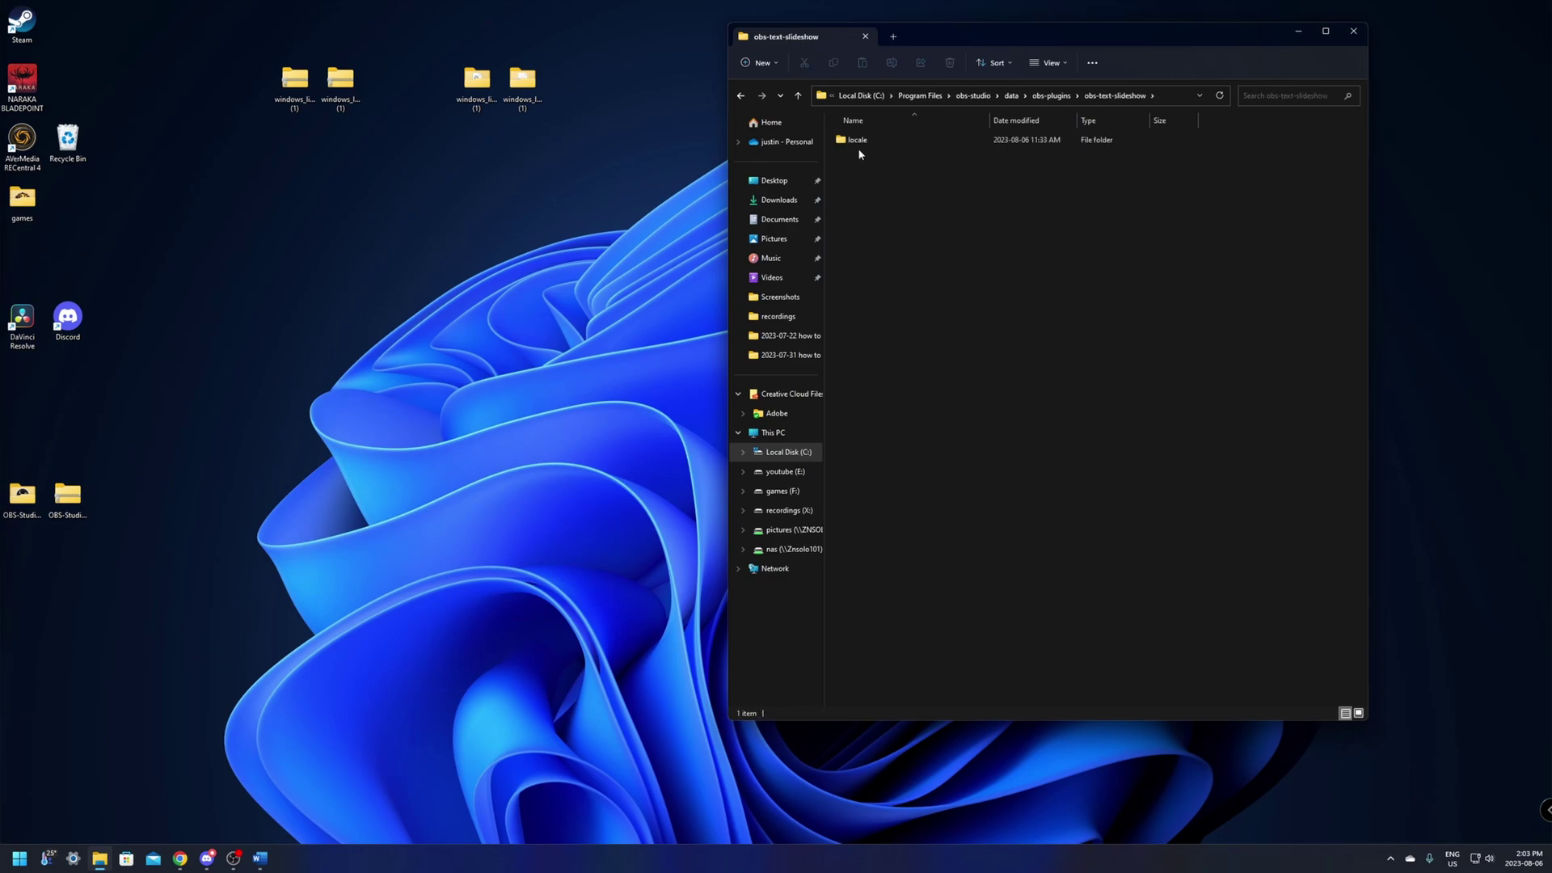
pyautogui.rightClick(923, 211)
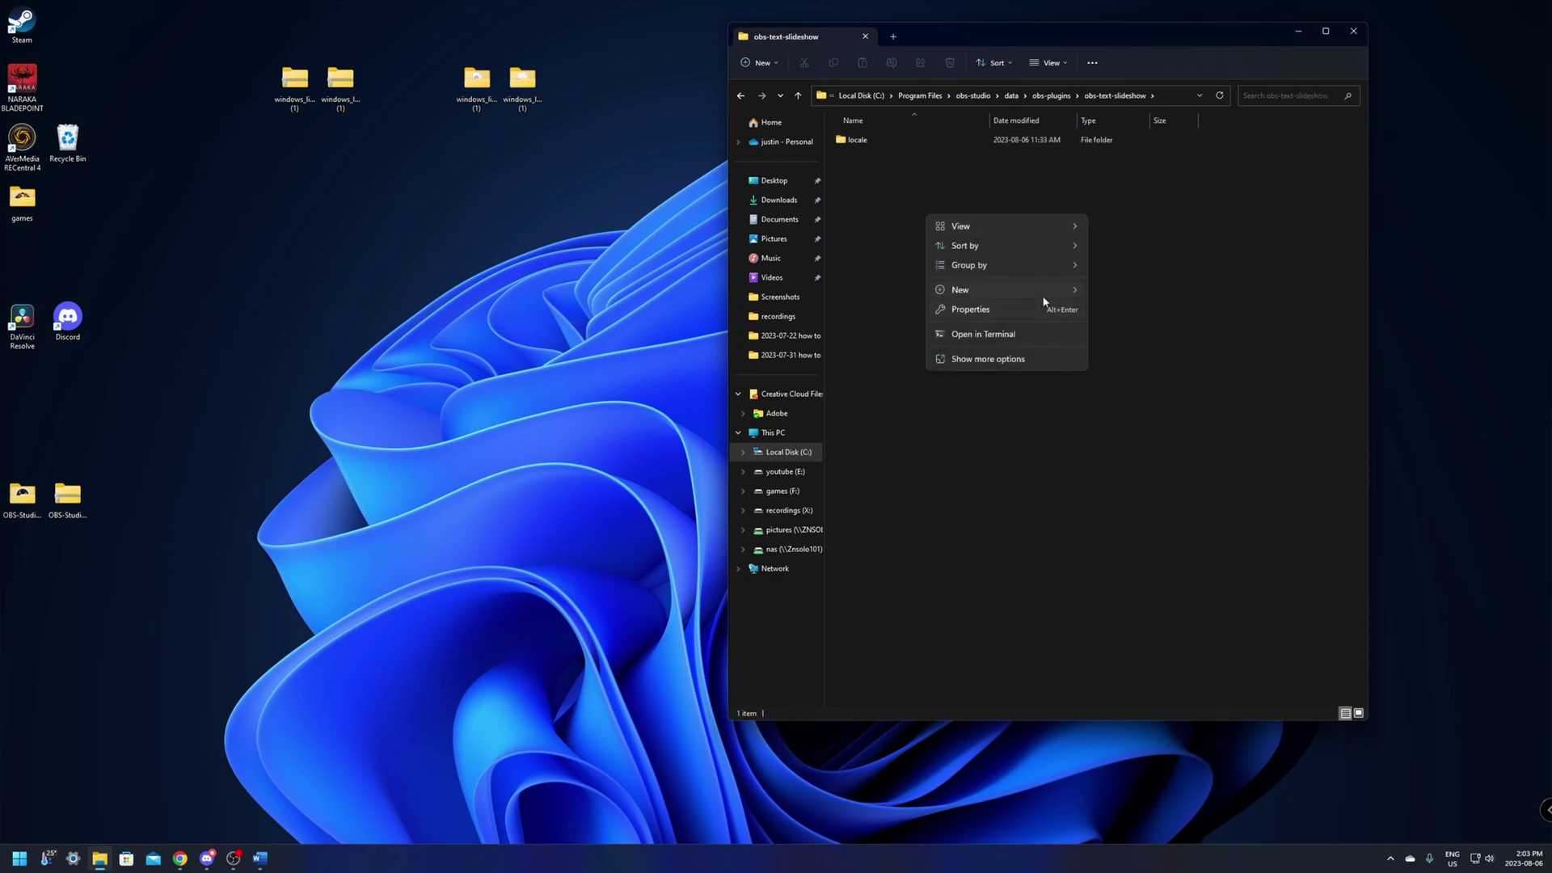
pyautogui.moveTo(1048, 296)
pyautogui.click(1121, 292)
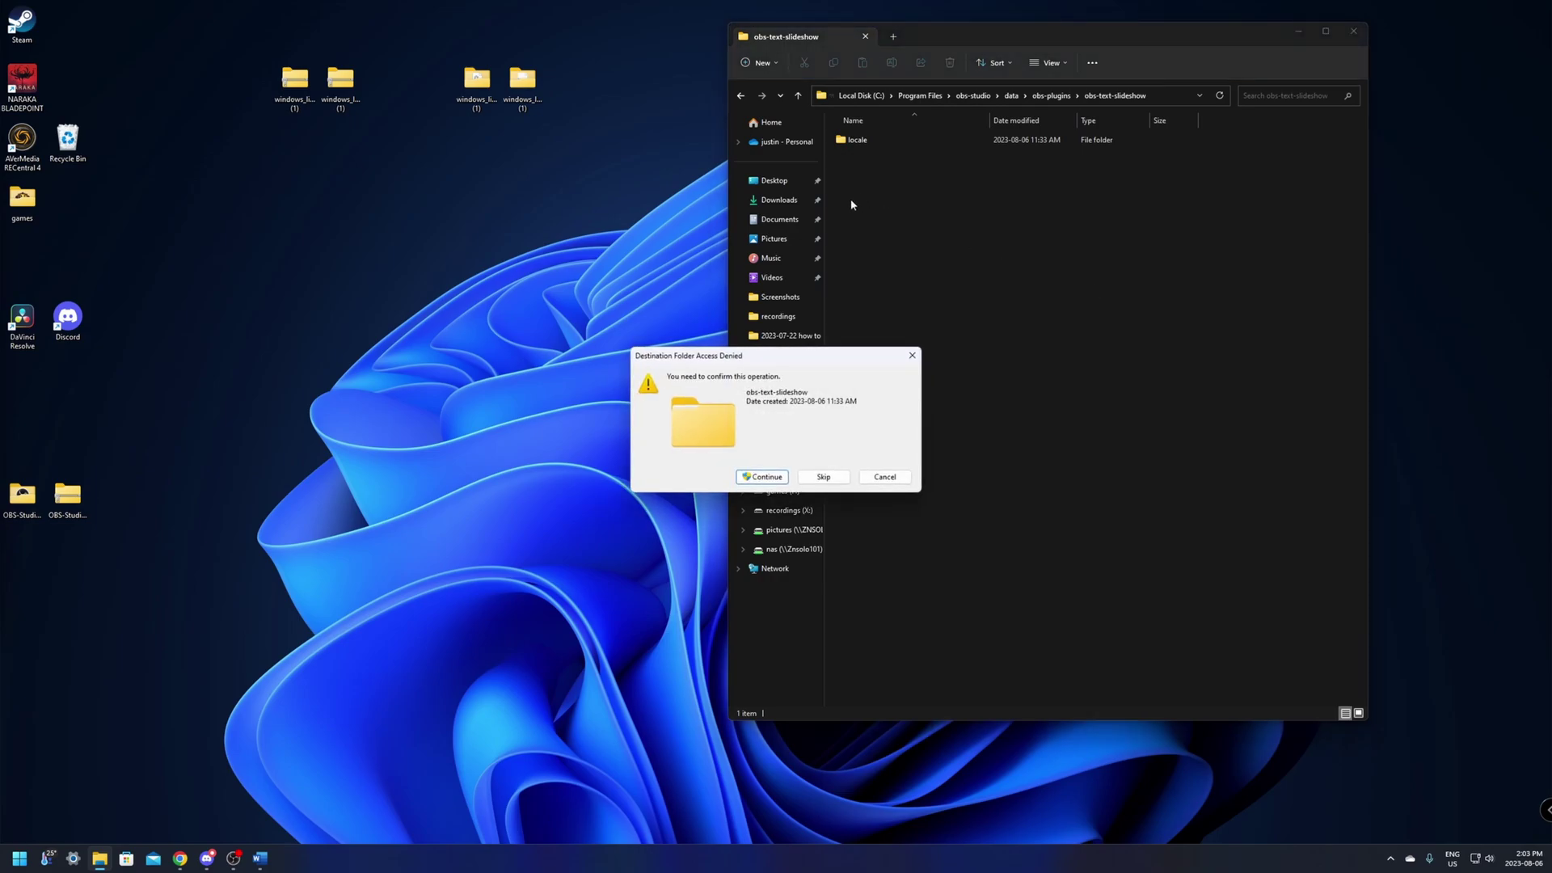
pyautogui.click(763, 477)
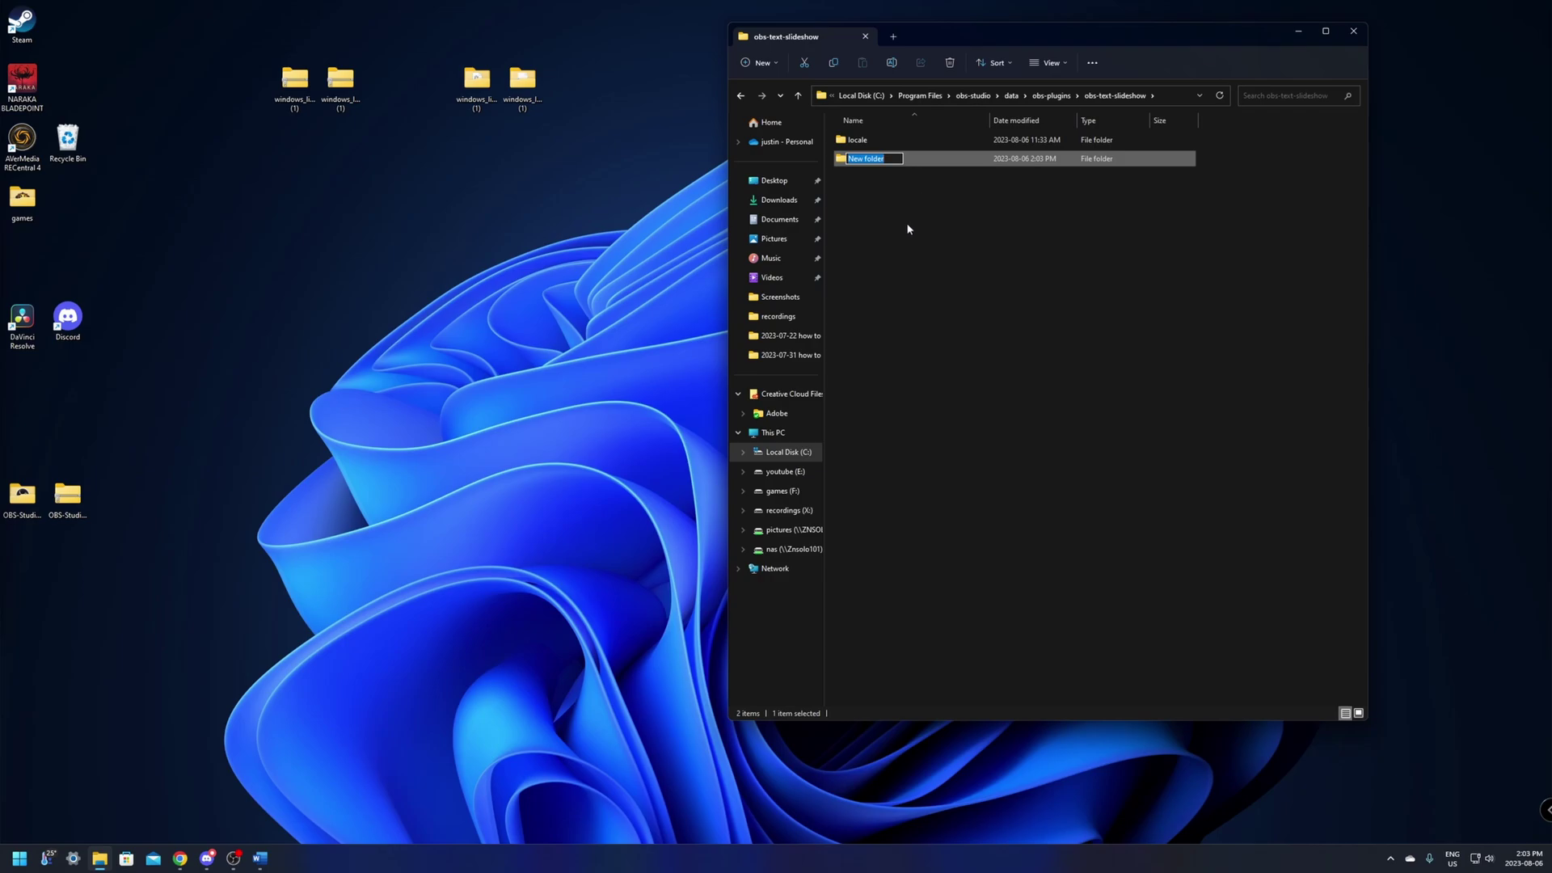
pyautogui.click(907, 230)
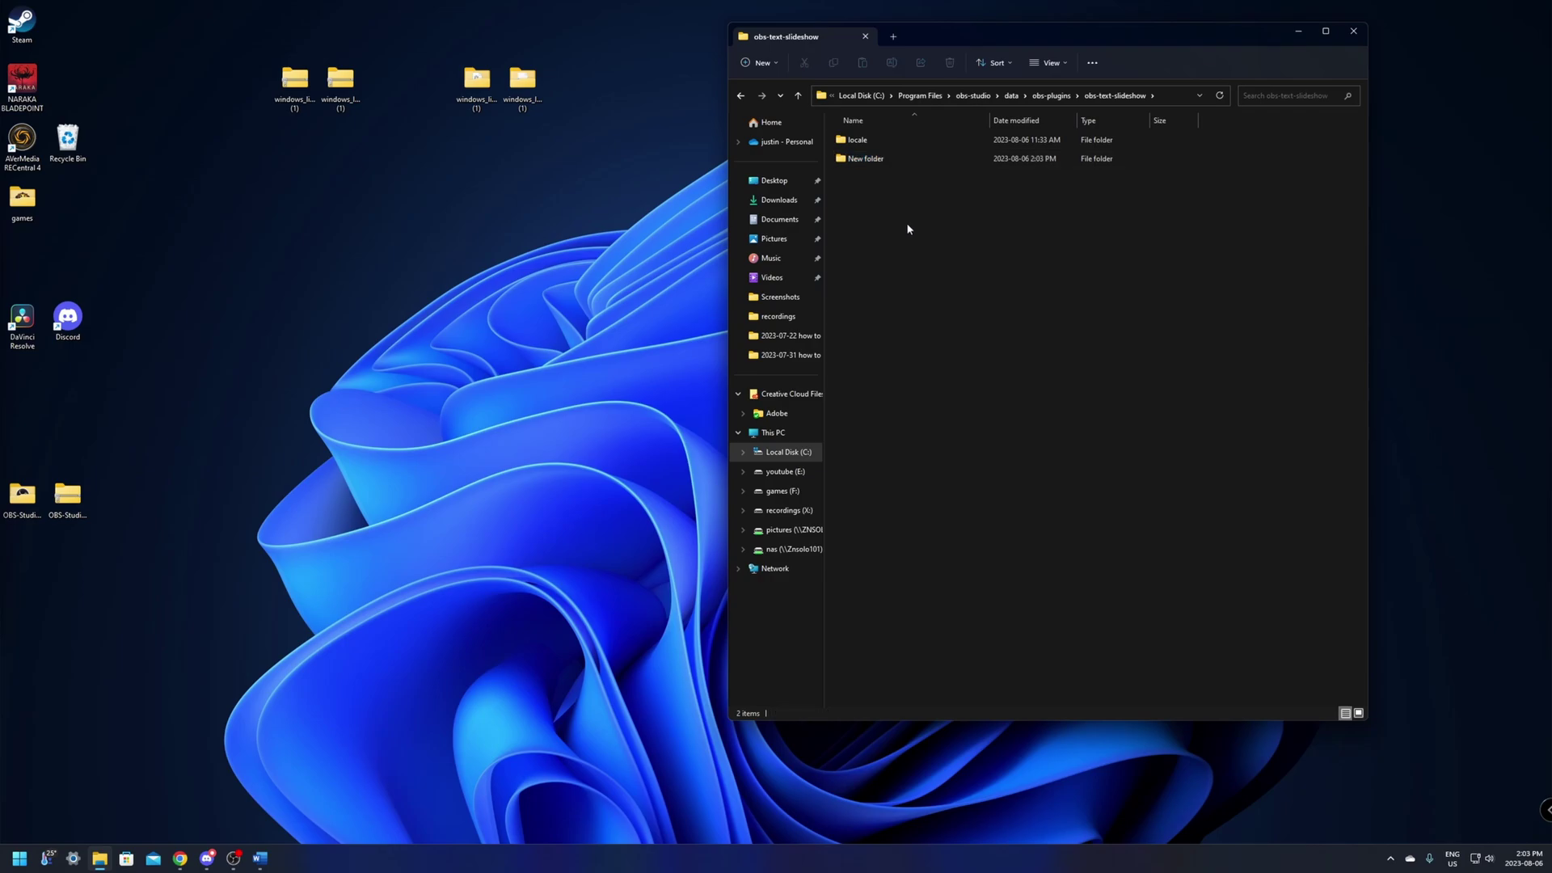
# Step: Delete the New folder and open the locale folder
pyautogui.click(873, 162)
pyautogui.rightClick(875, 163)
pyautogui.click(962, 182)
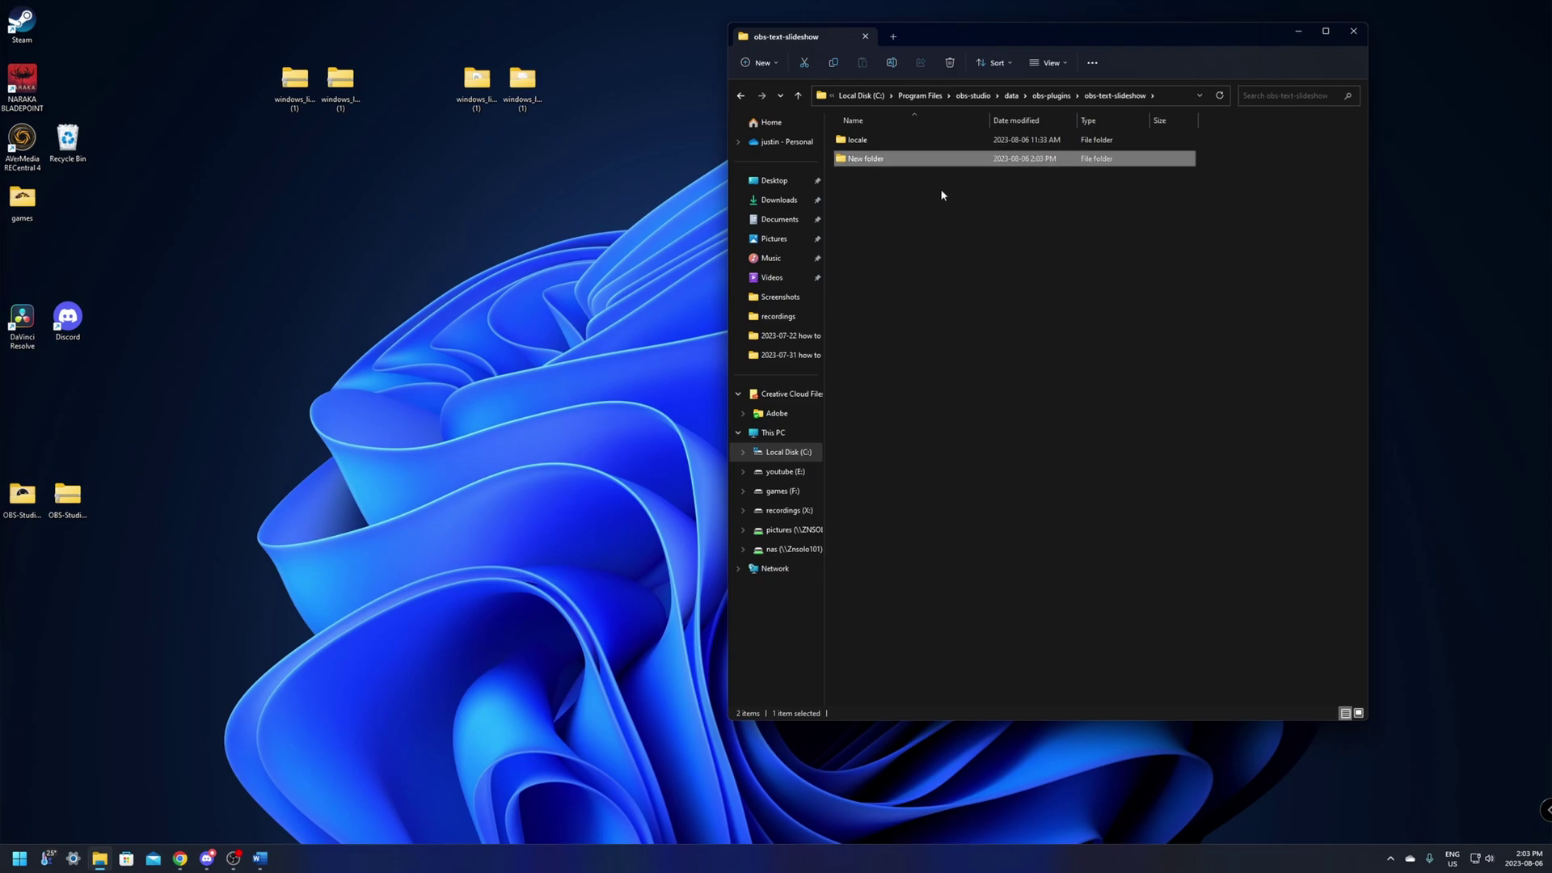
pyautogui.doubleClick(842, 139)
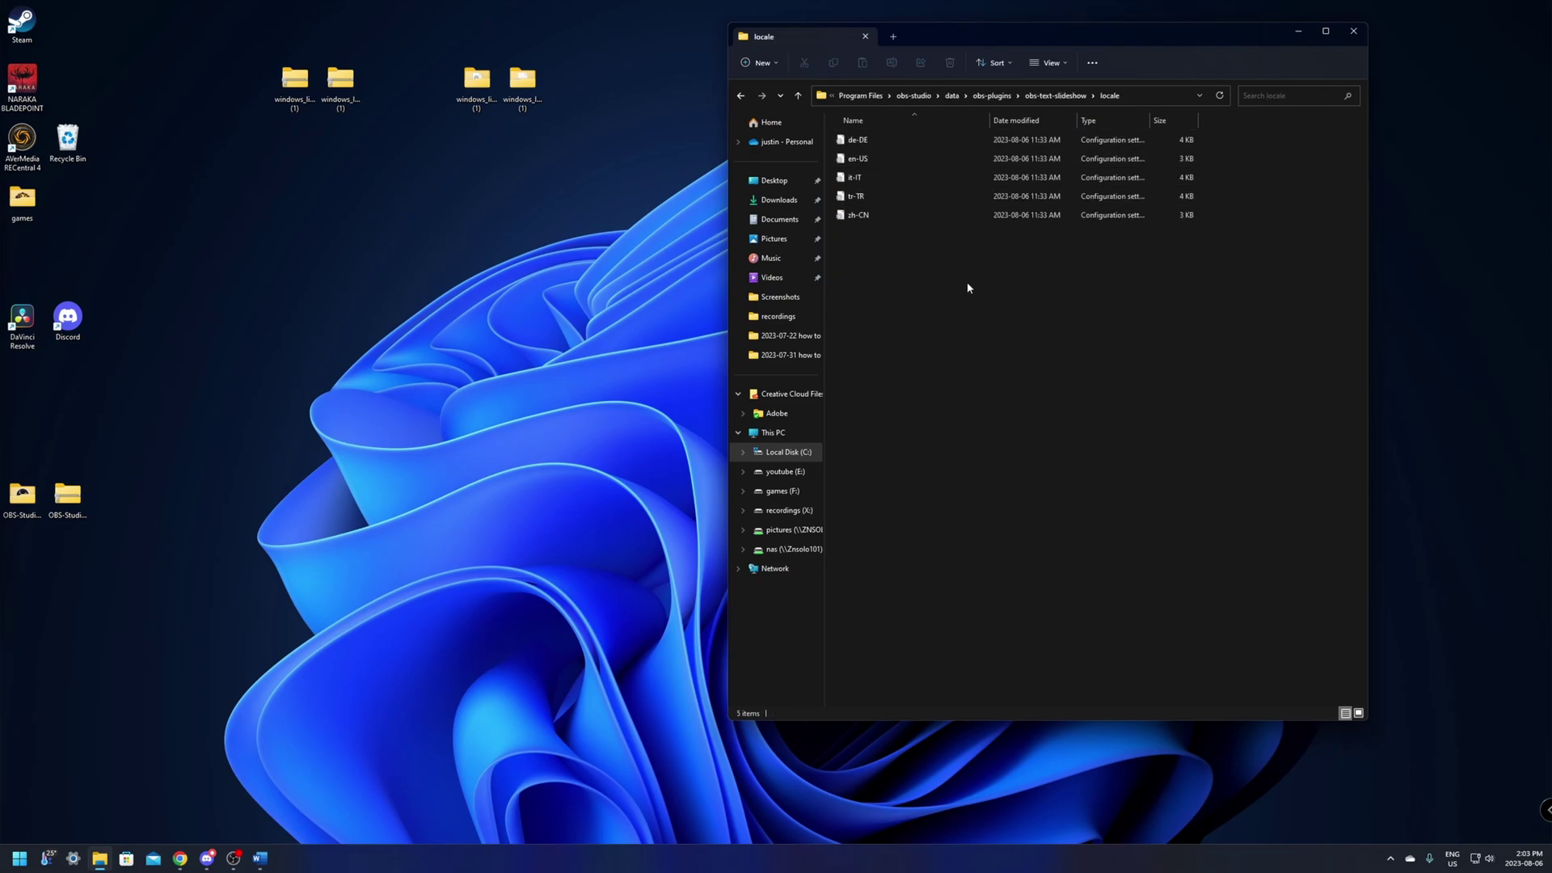
# Step: Drag the five language files from windows_locale (1) into locale, cancelling the replacement
pyautogui.click(522, 81)
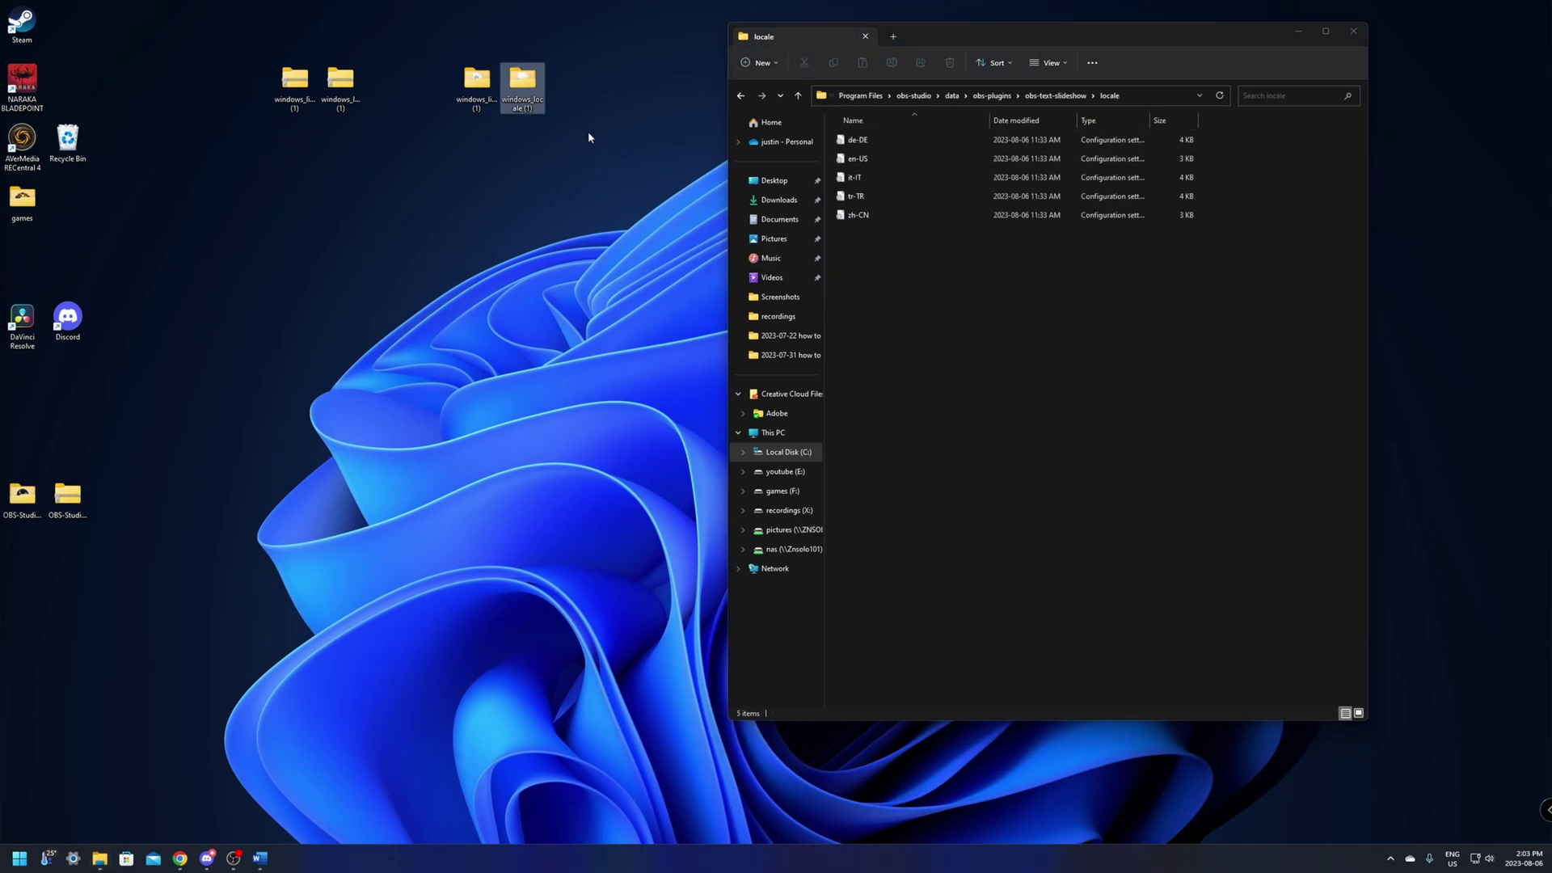
pyautogui.doubleClick(527, 101)
pyautogui.moveTo(371, 391); pyautogui.dragTo(970, 327)
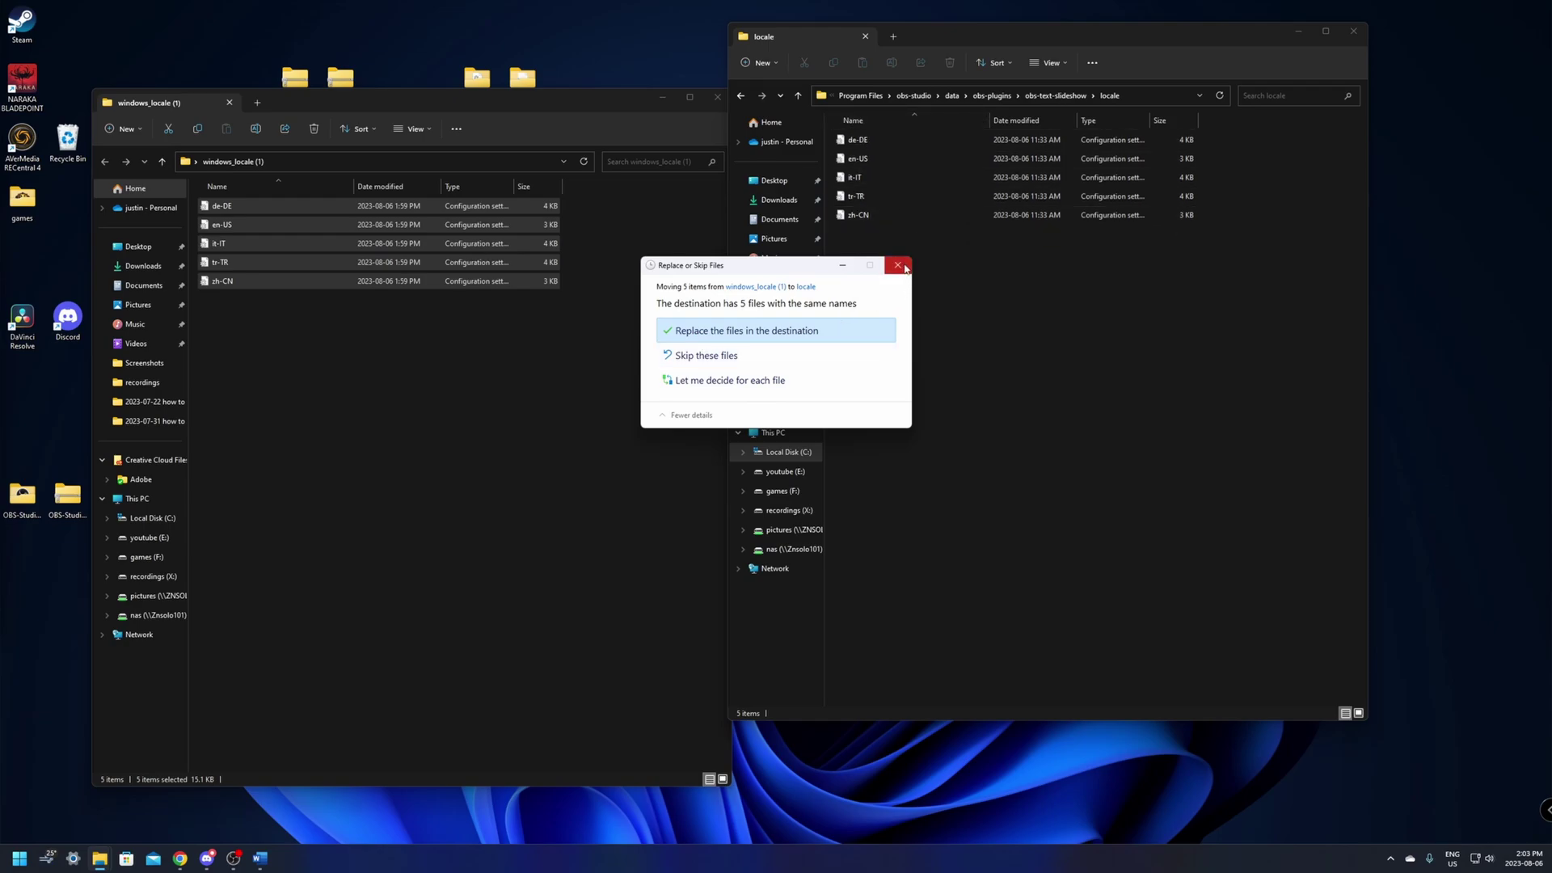
pyautogui.click(905, 268)
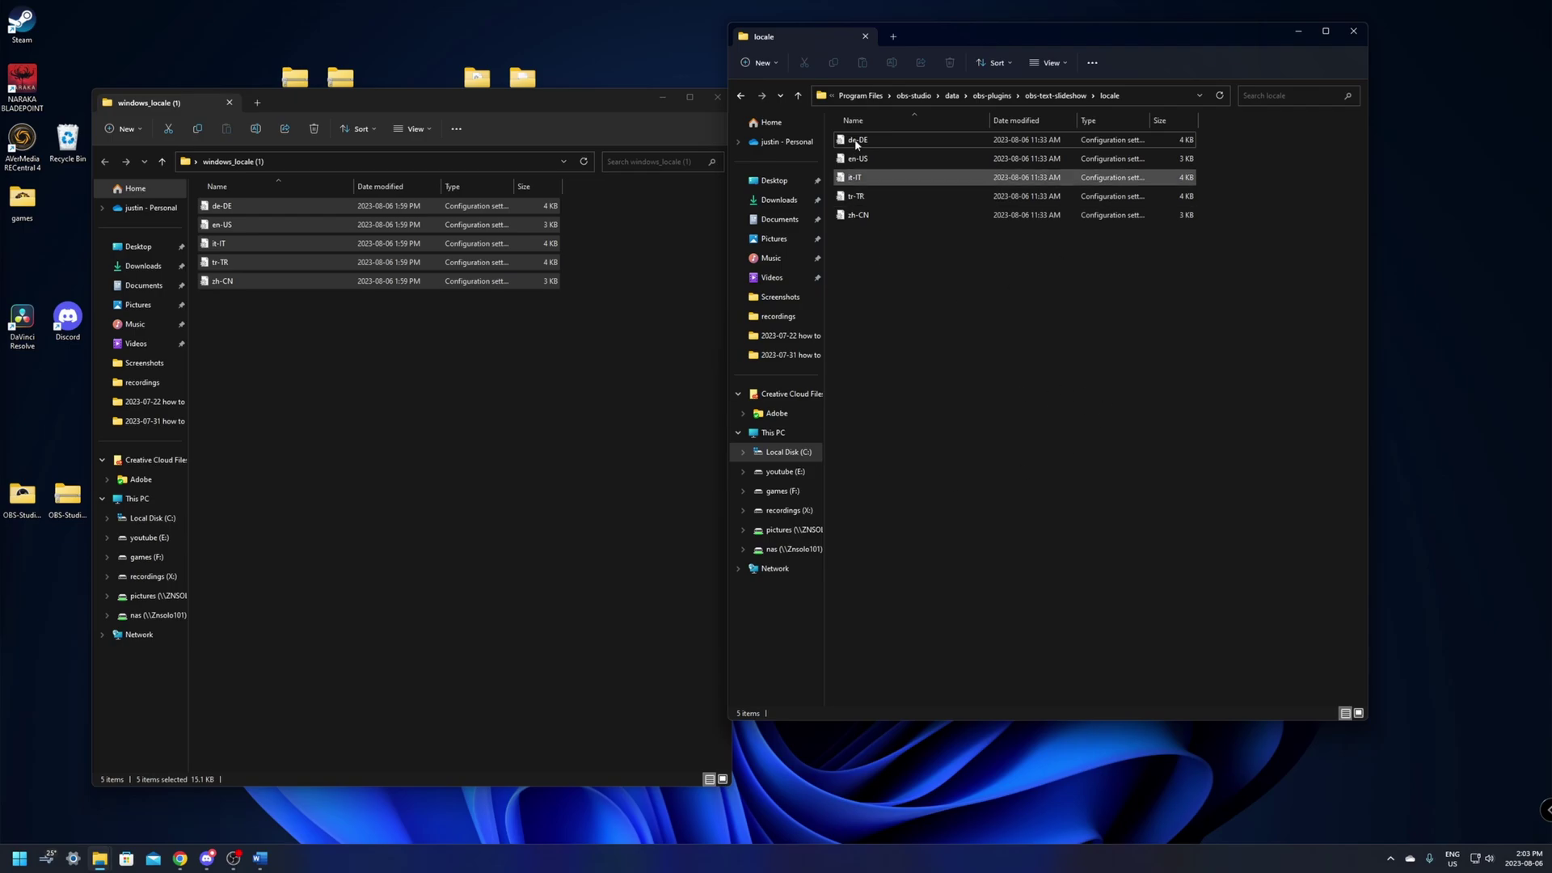
pyautogui.click(455, 494)
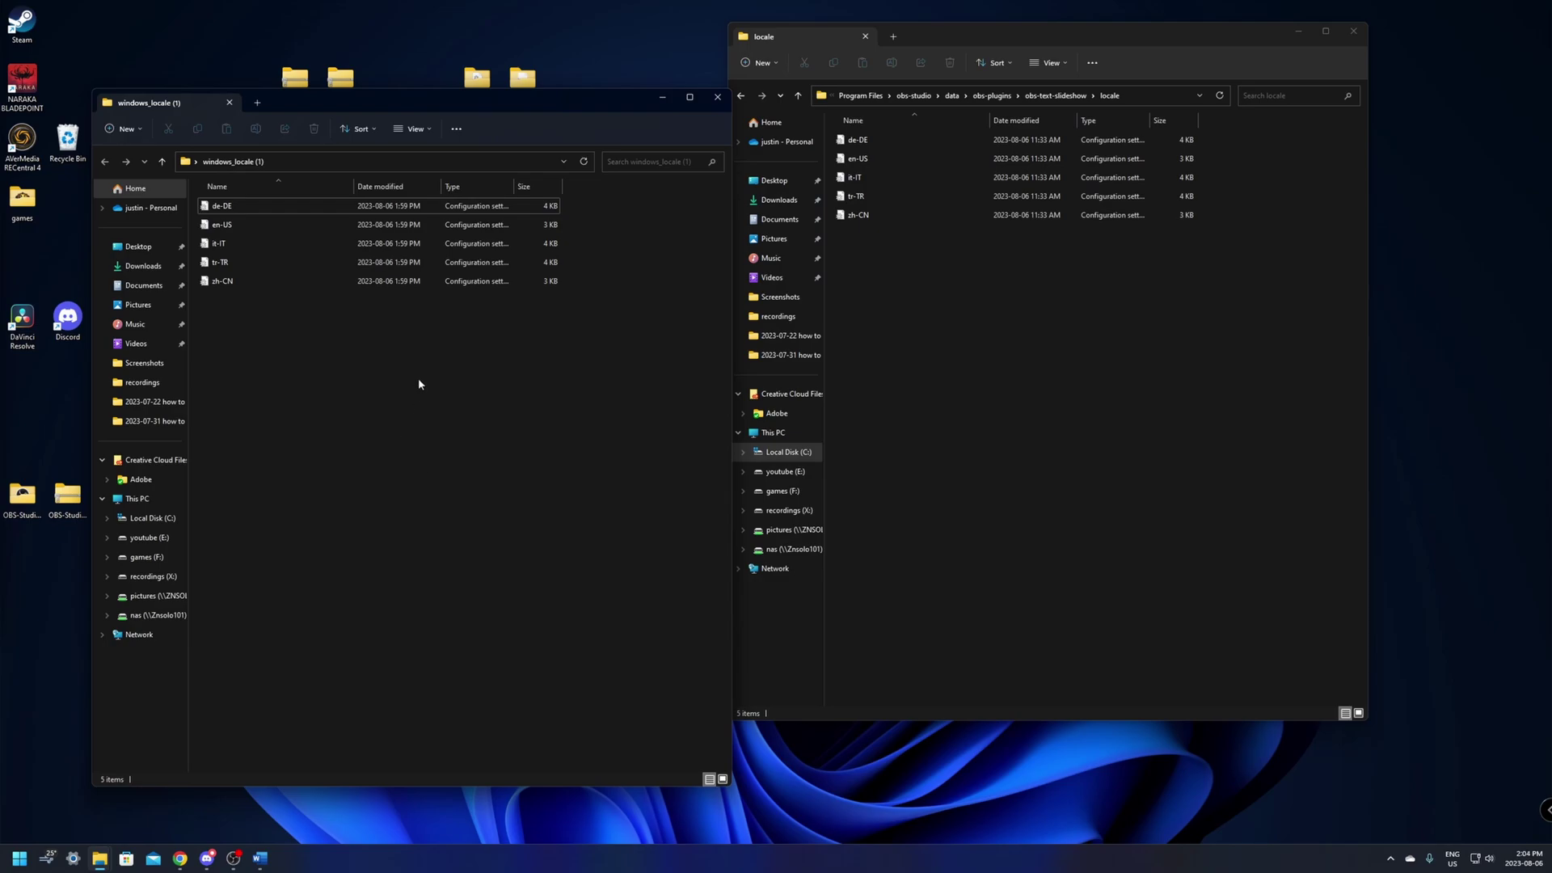
# Step: Close windows_locale (1) and add a Text Slide Show source named 'socials' in OBS
pyautogui.click(717, 97)
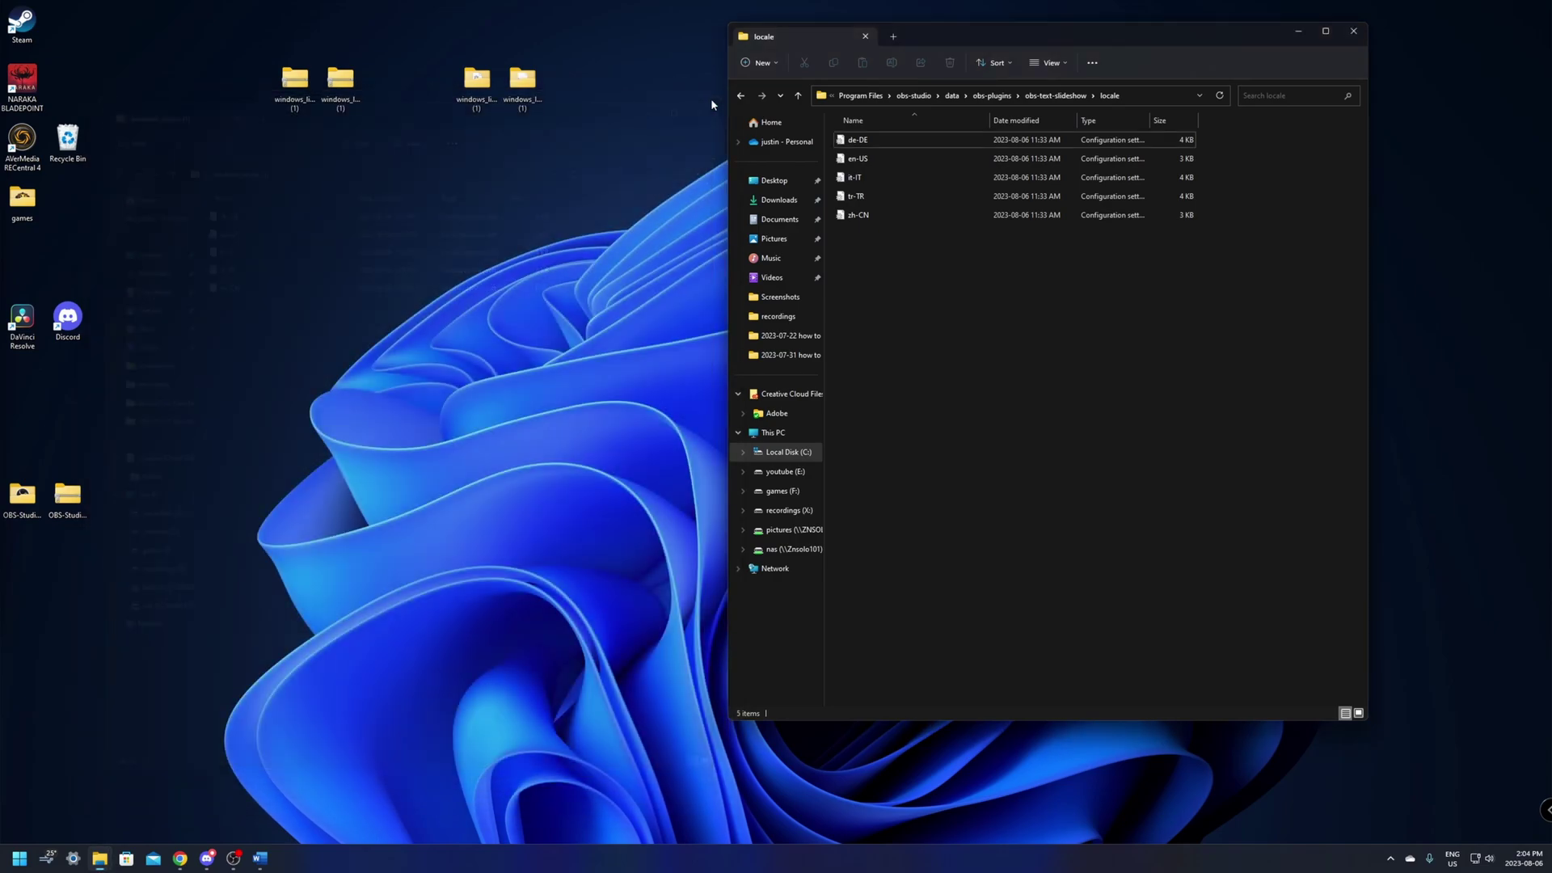
pyautogui.hotkey('alt', 'Tab')
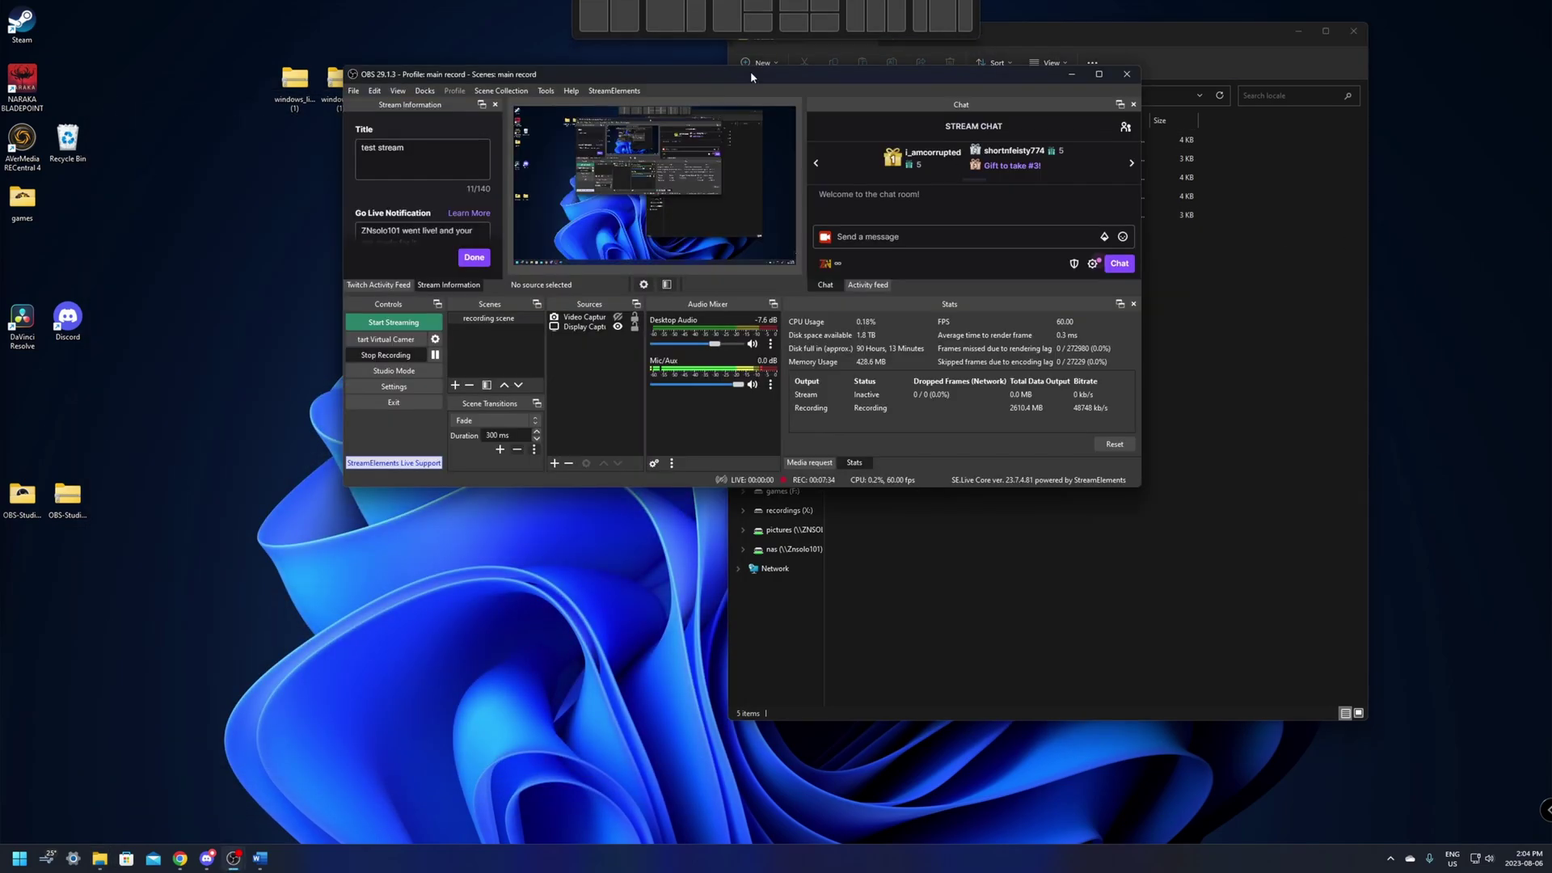
pyautogui.click(555, 464)
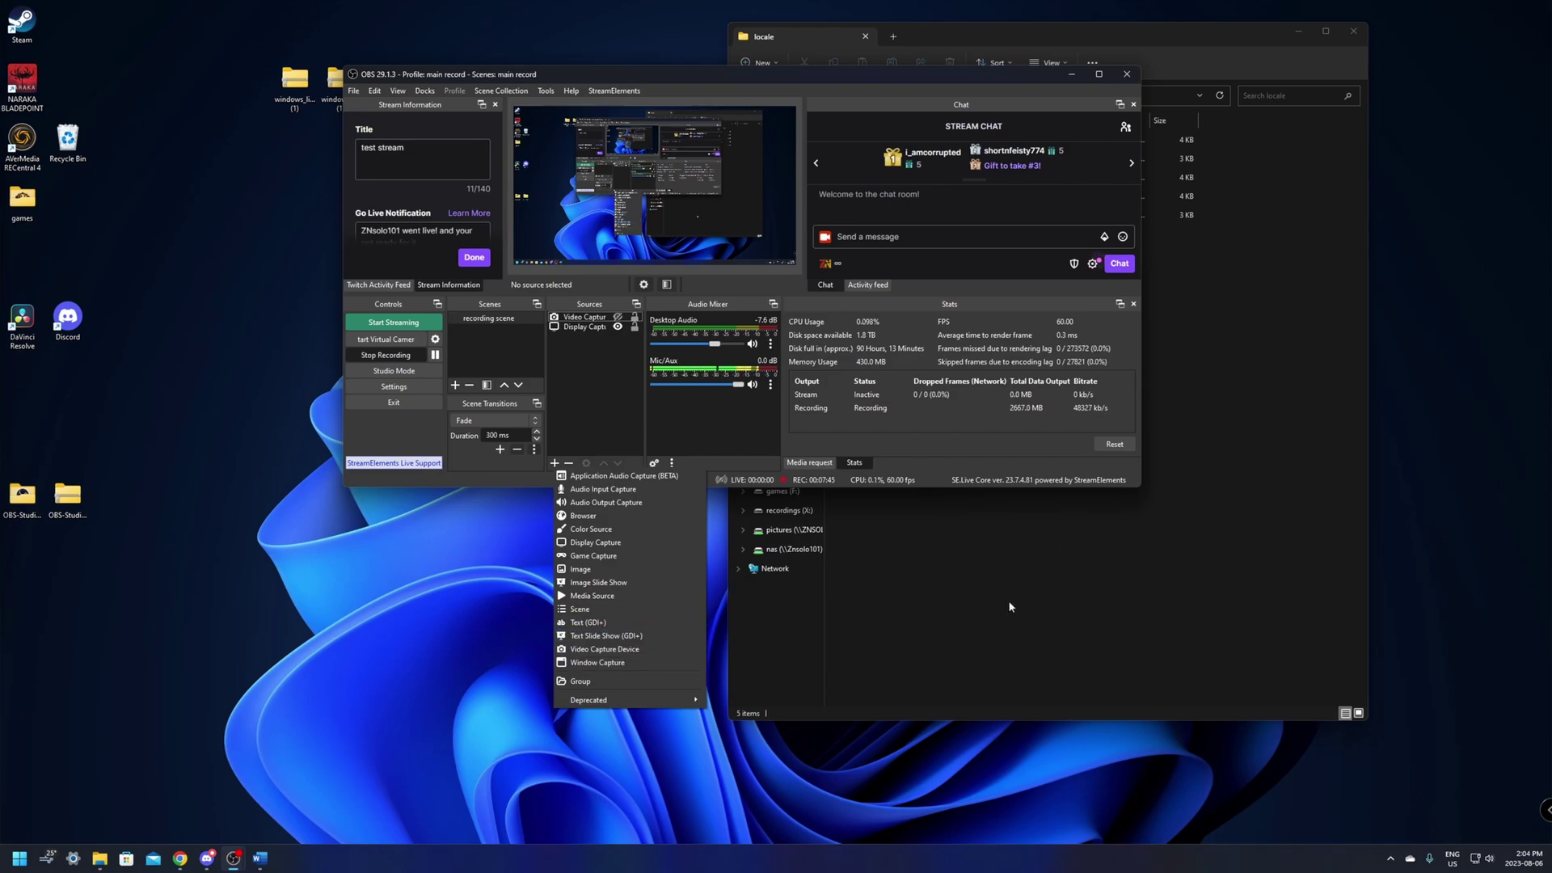
pyautogui.click(603, 636)
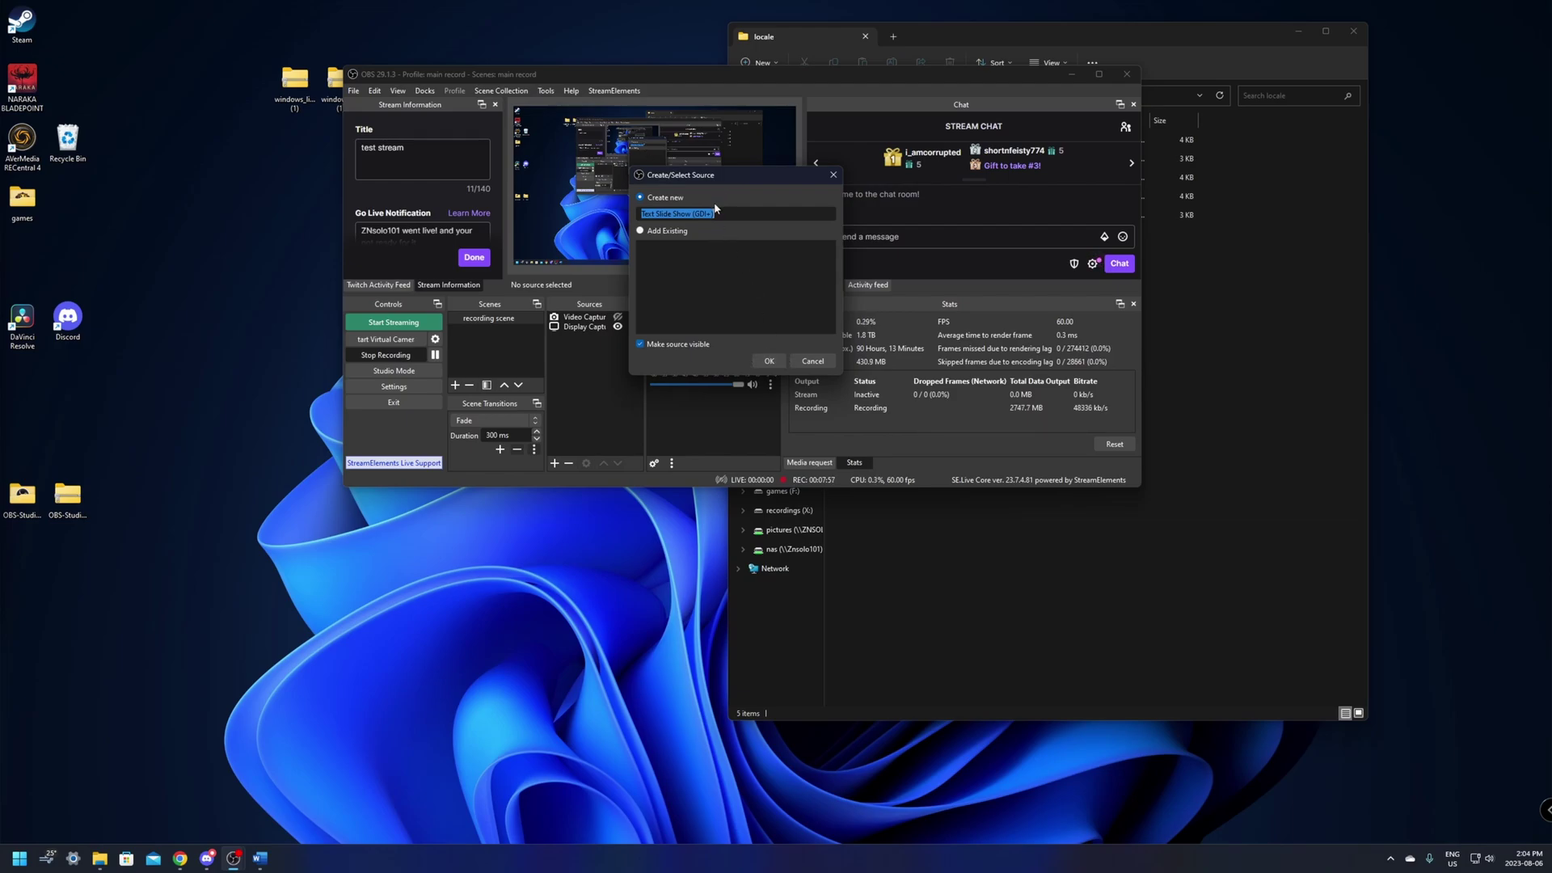
pyautogui.write('socials')
pyautogui.click(768, 361)
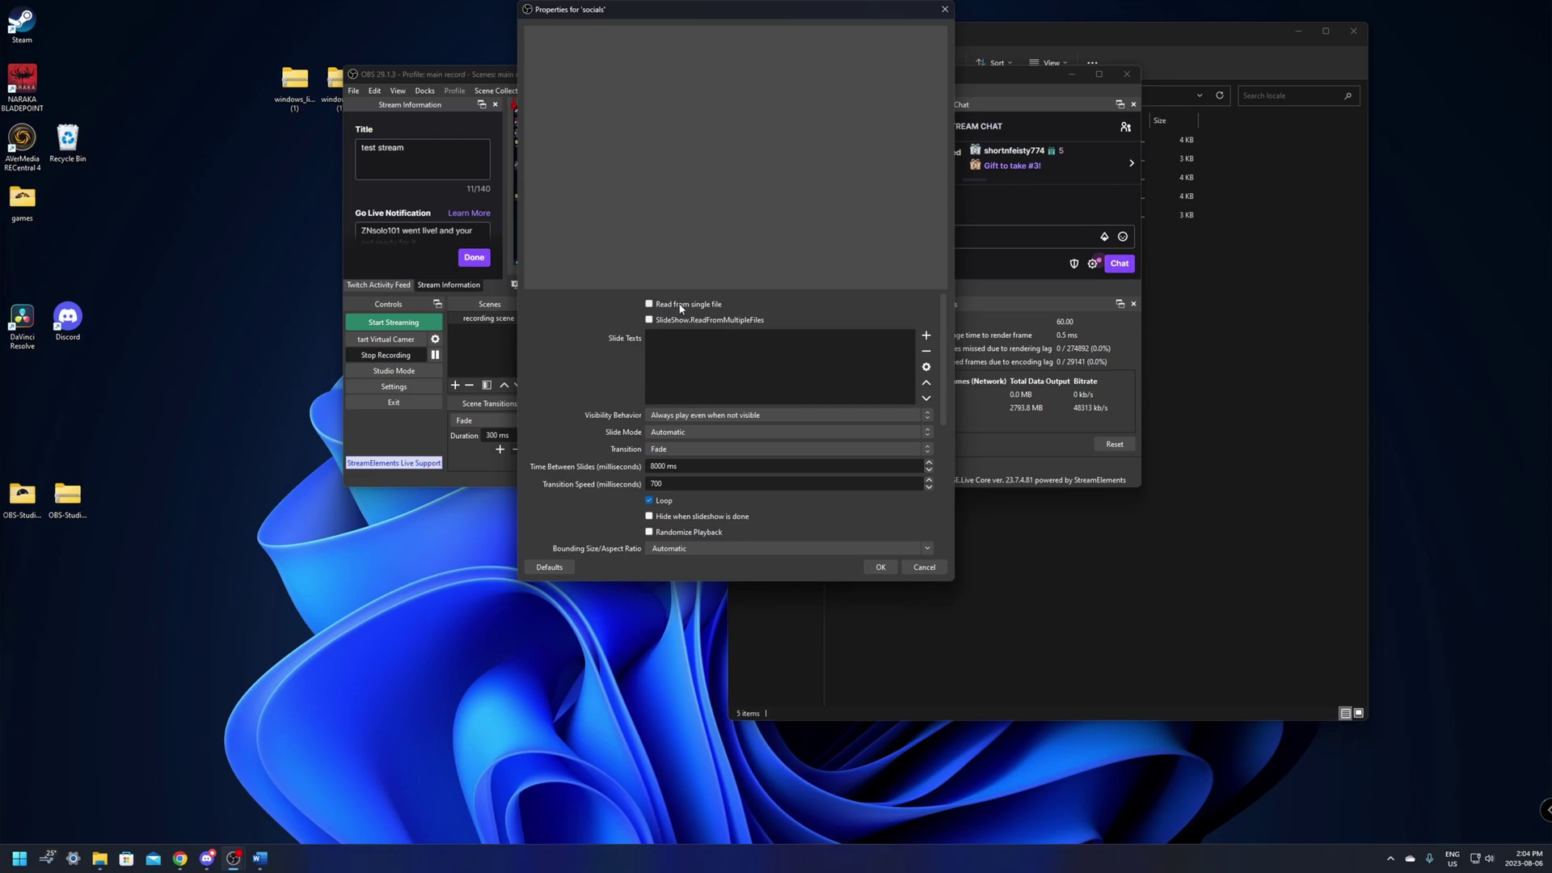
# Step: Create a New Text Document on the desktop
pyautogui.rightClick(223, 272)
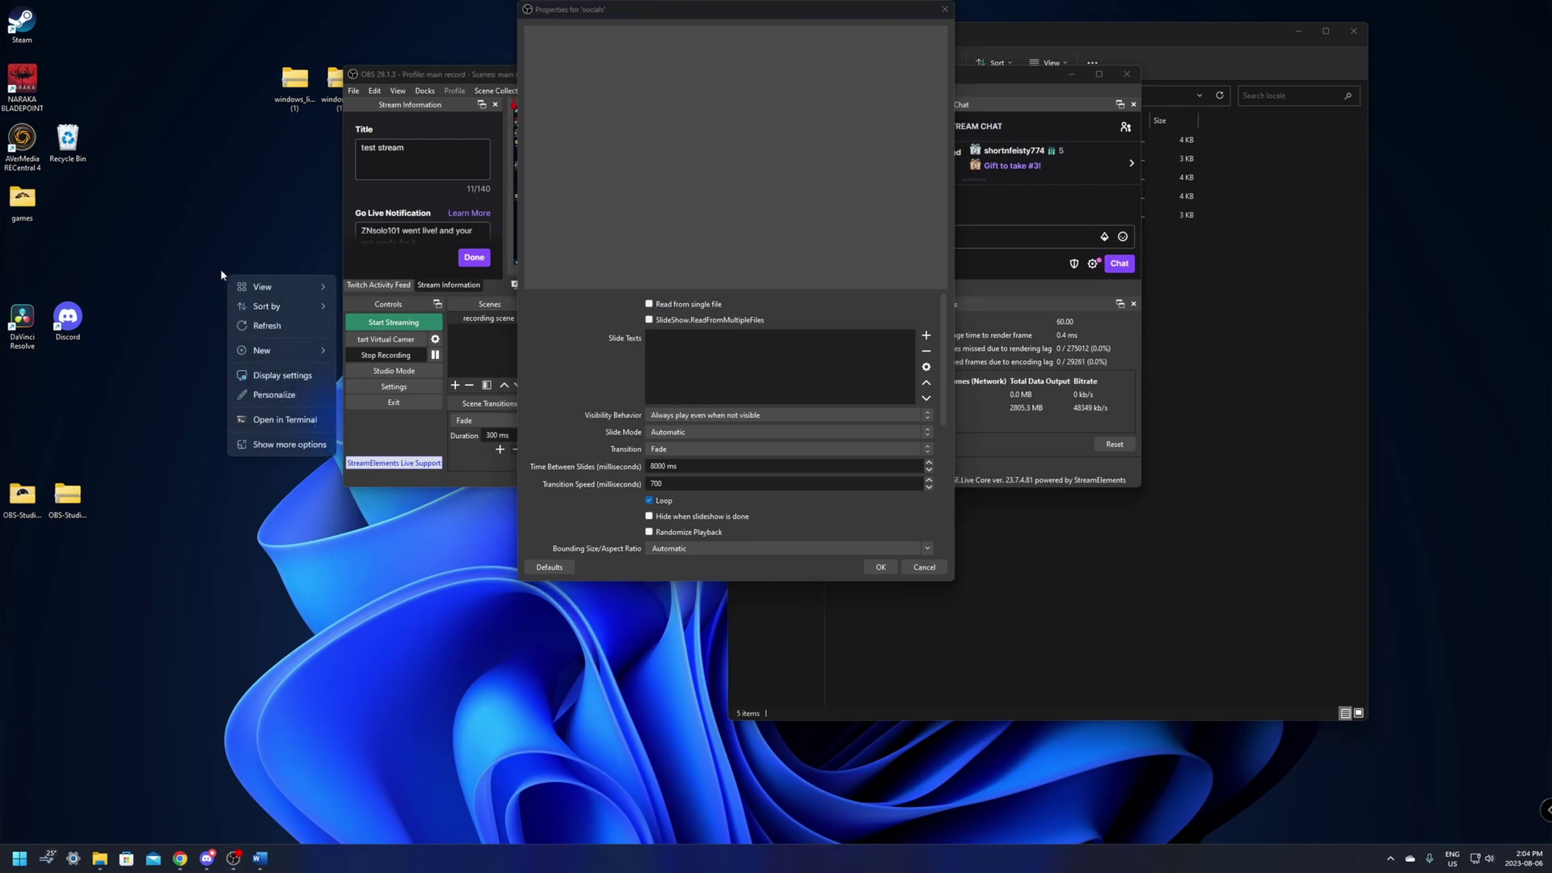
pyautogui.moveTo(274, 353)
pyautogui.click(381, 509)
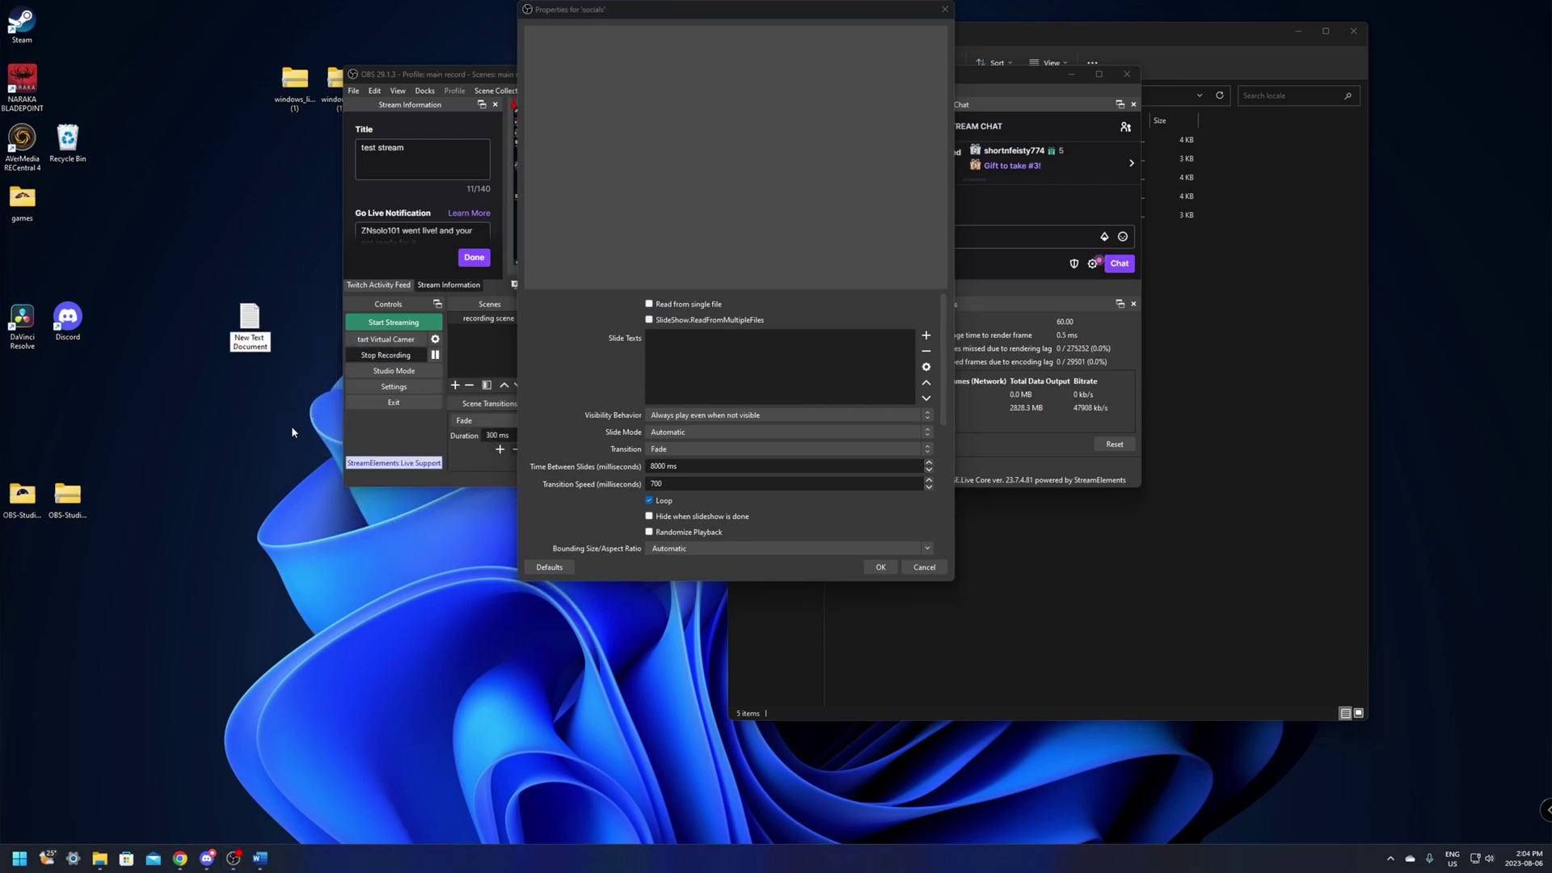
pyautogui.doubleClick(261, 352)
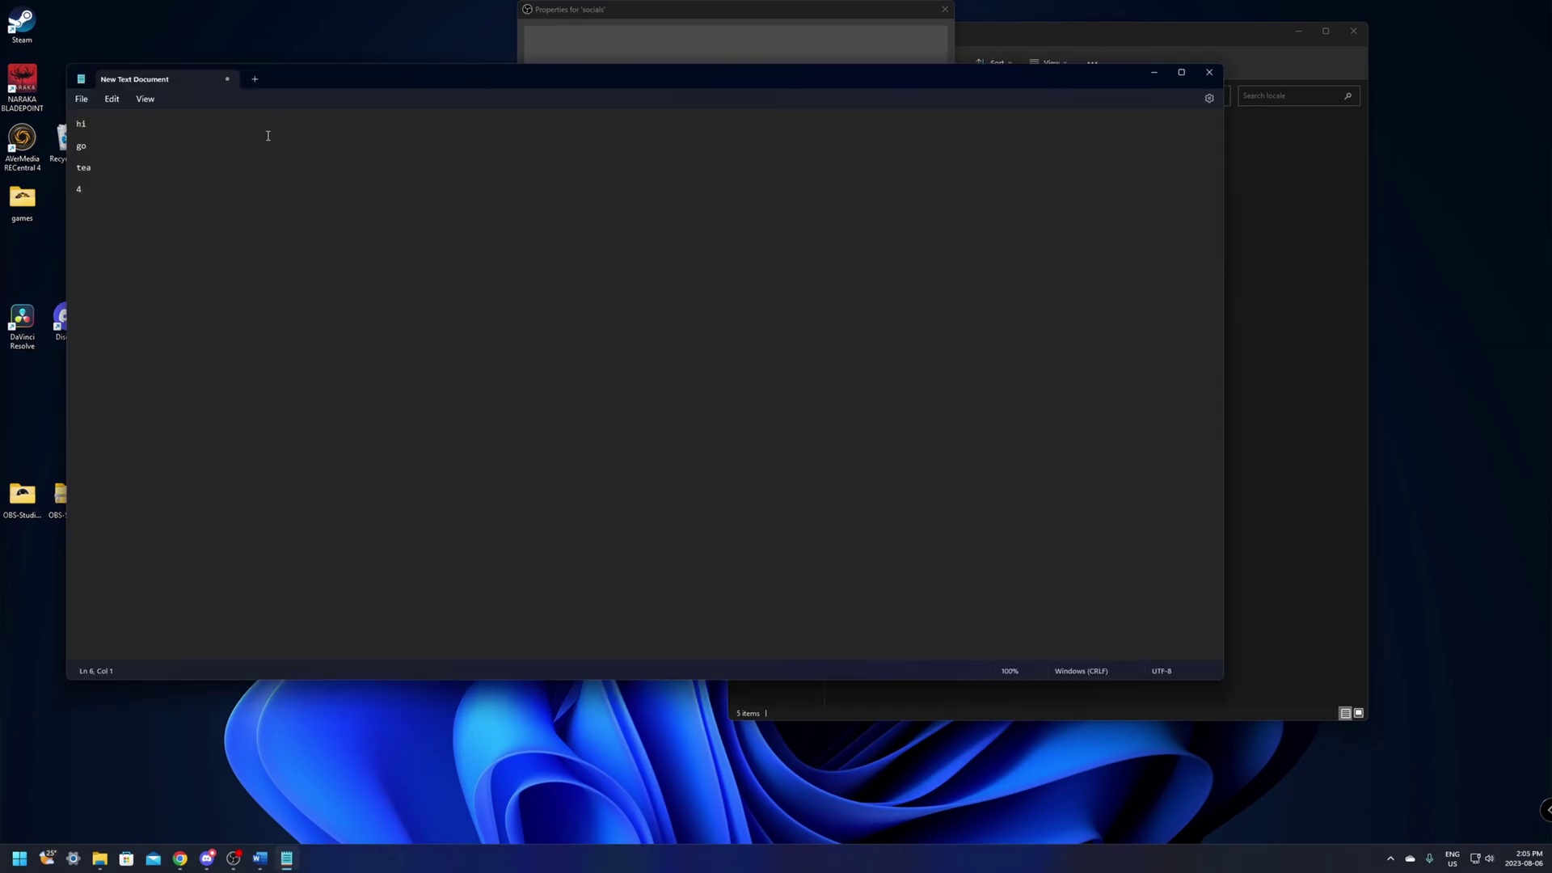
pyautogui.click(81, 99)
pyautogui.press('Escape')
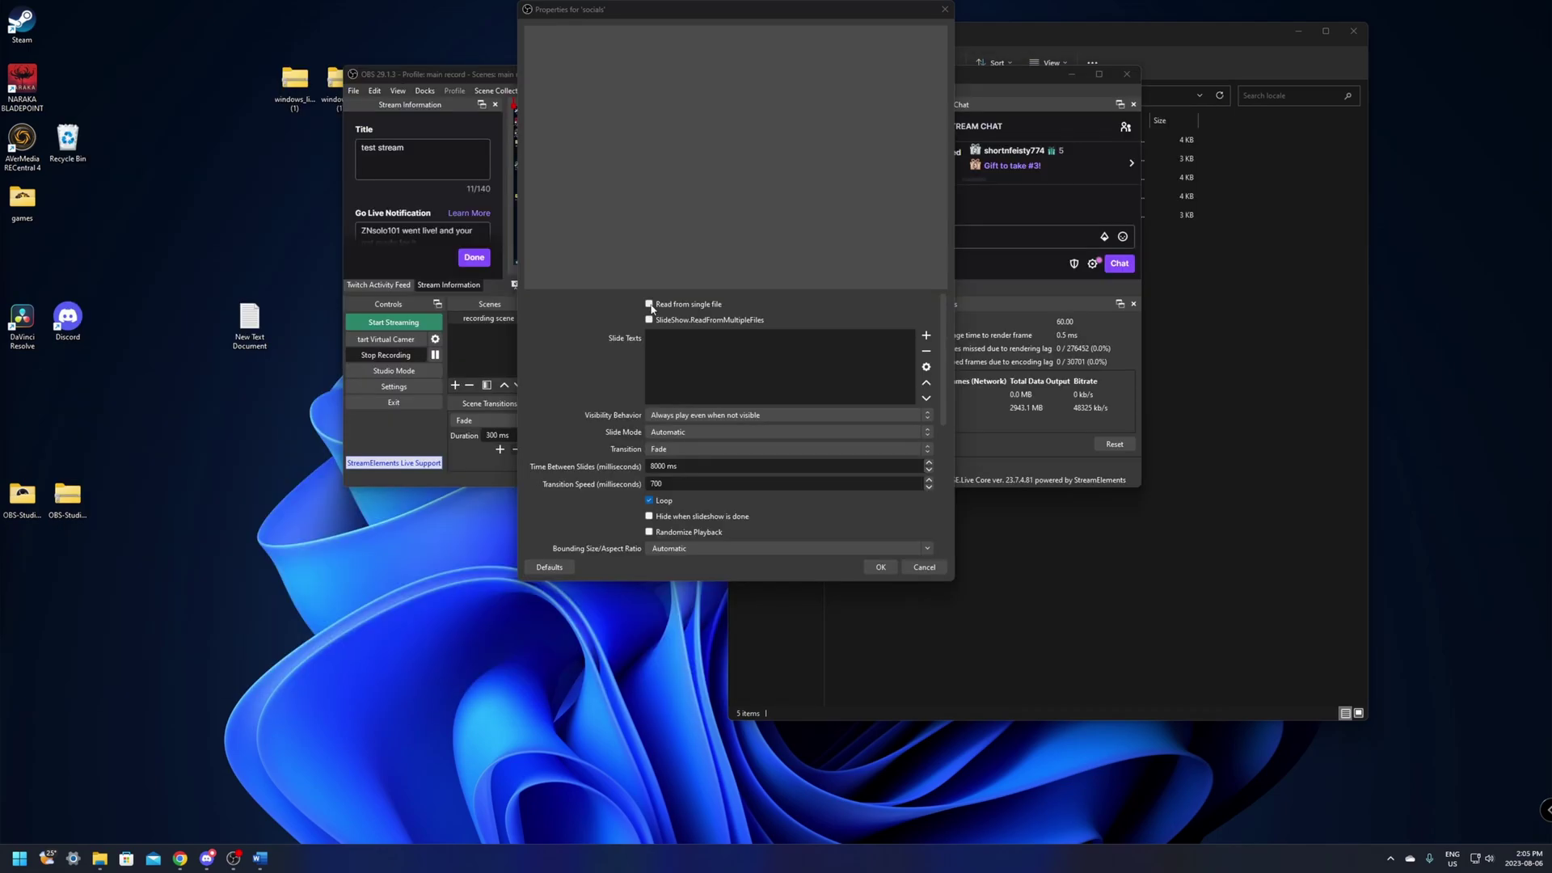
# Step: Tick Read from single file, choose Desktop\New Text Document.txt, and confirm the socials properties
pyautogui.click(709, 307)
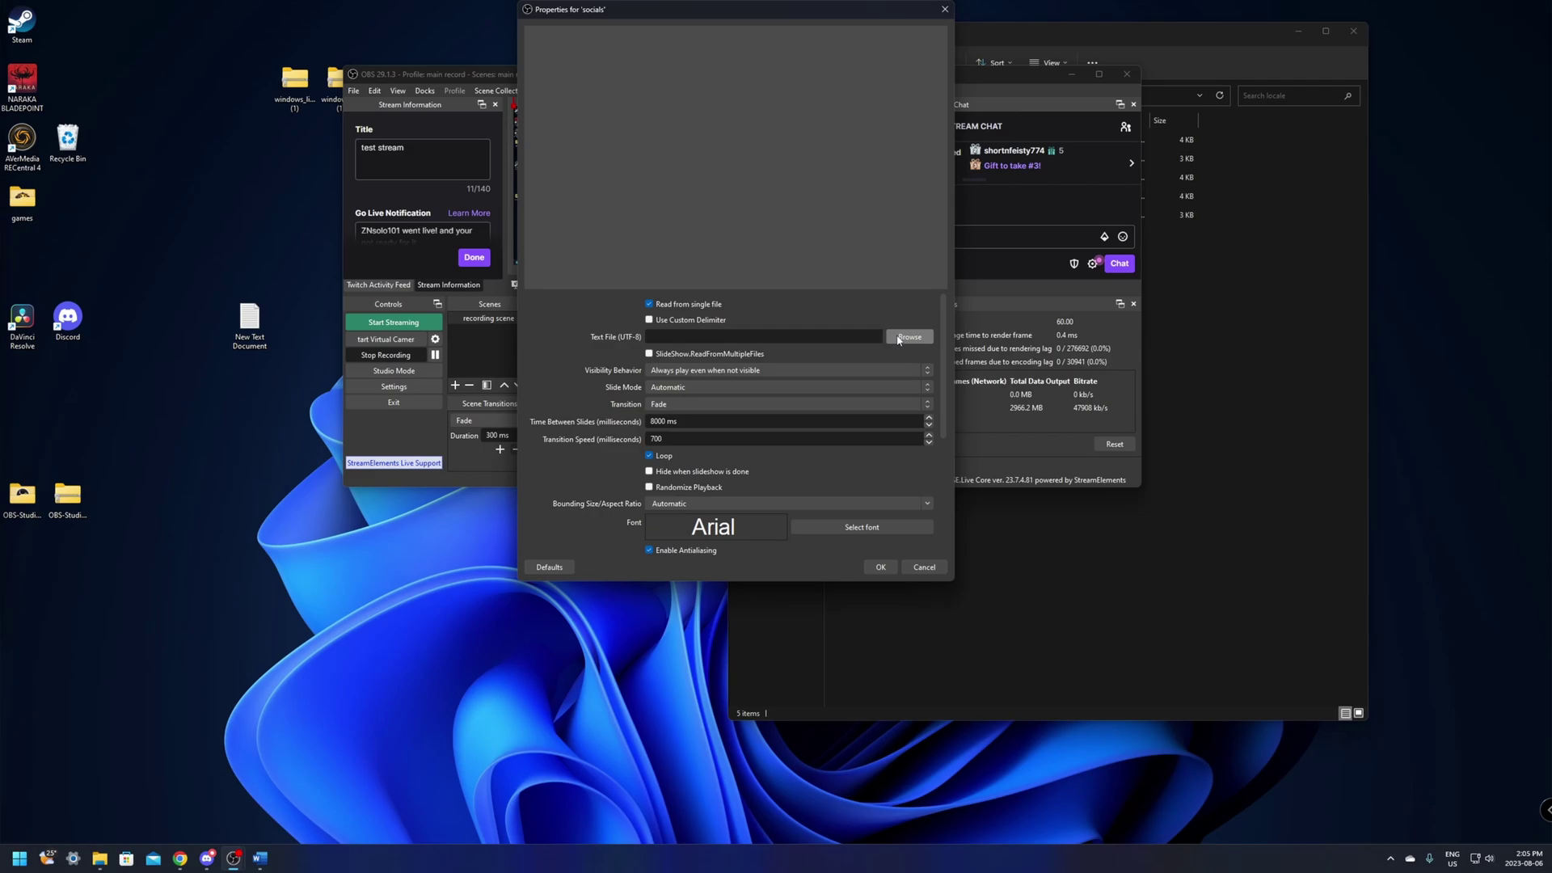
pyautogui.click(927, 337)
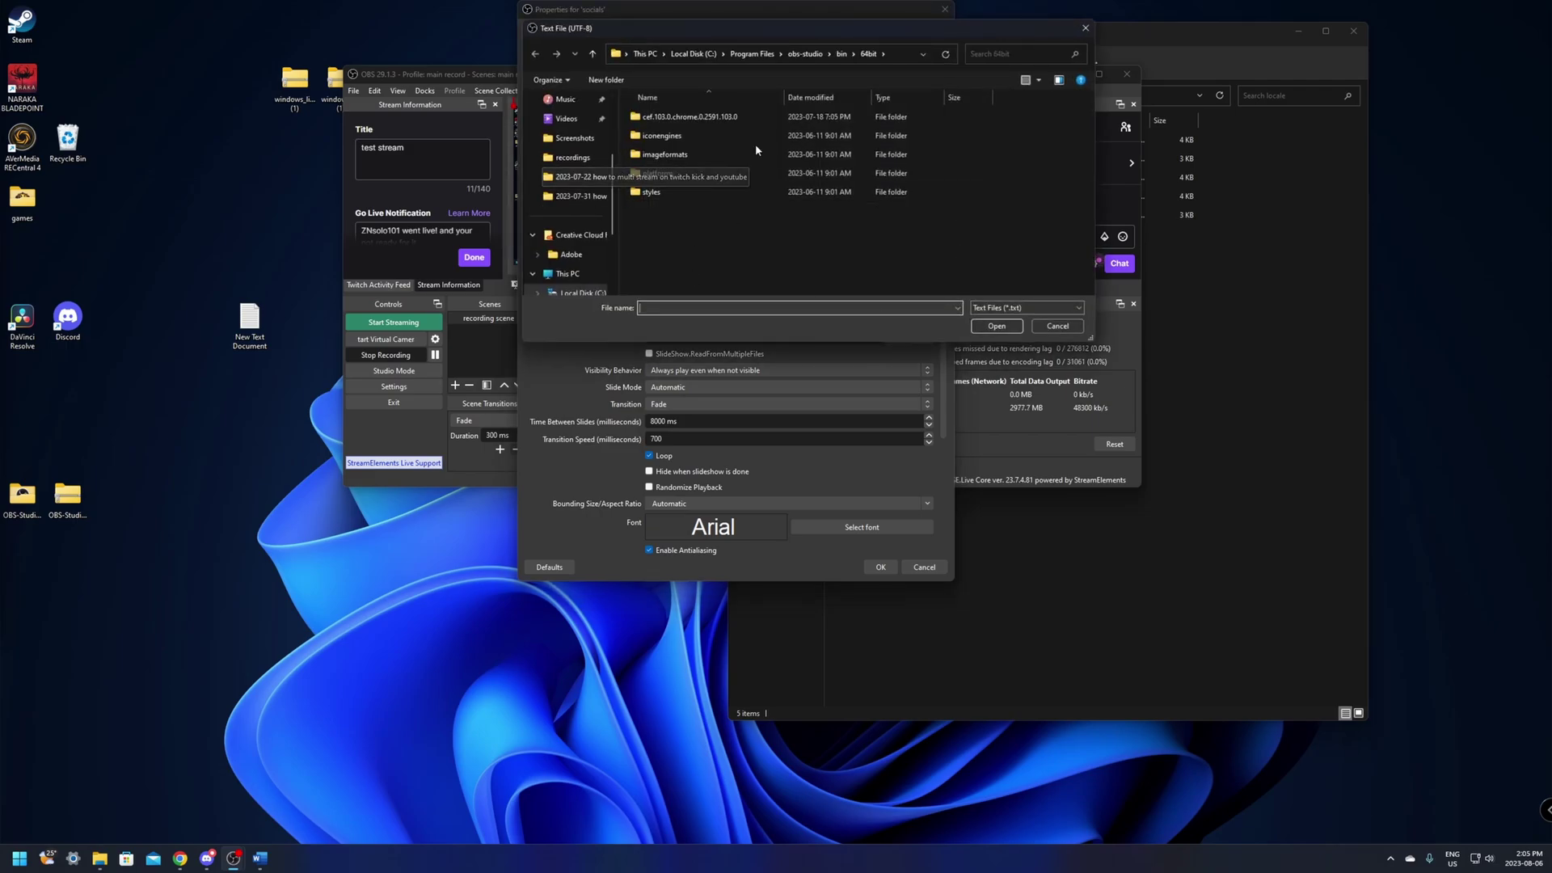
pyautogui.scroll(3, 575, 153)
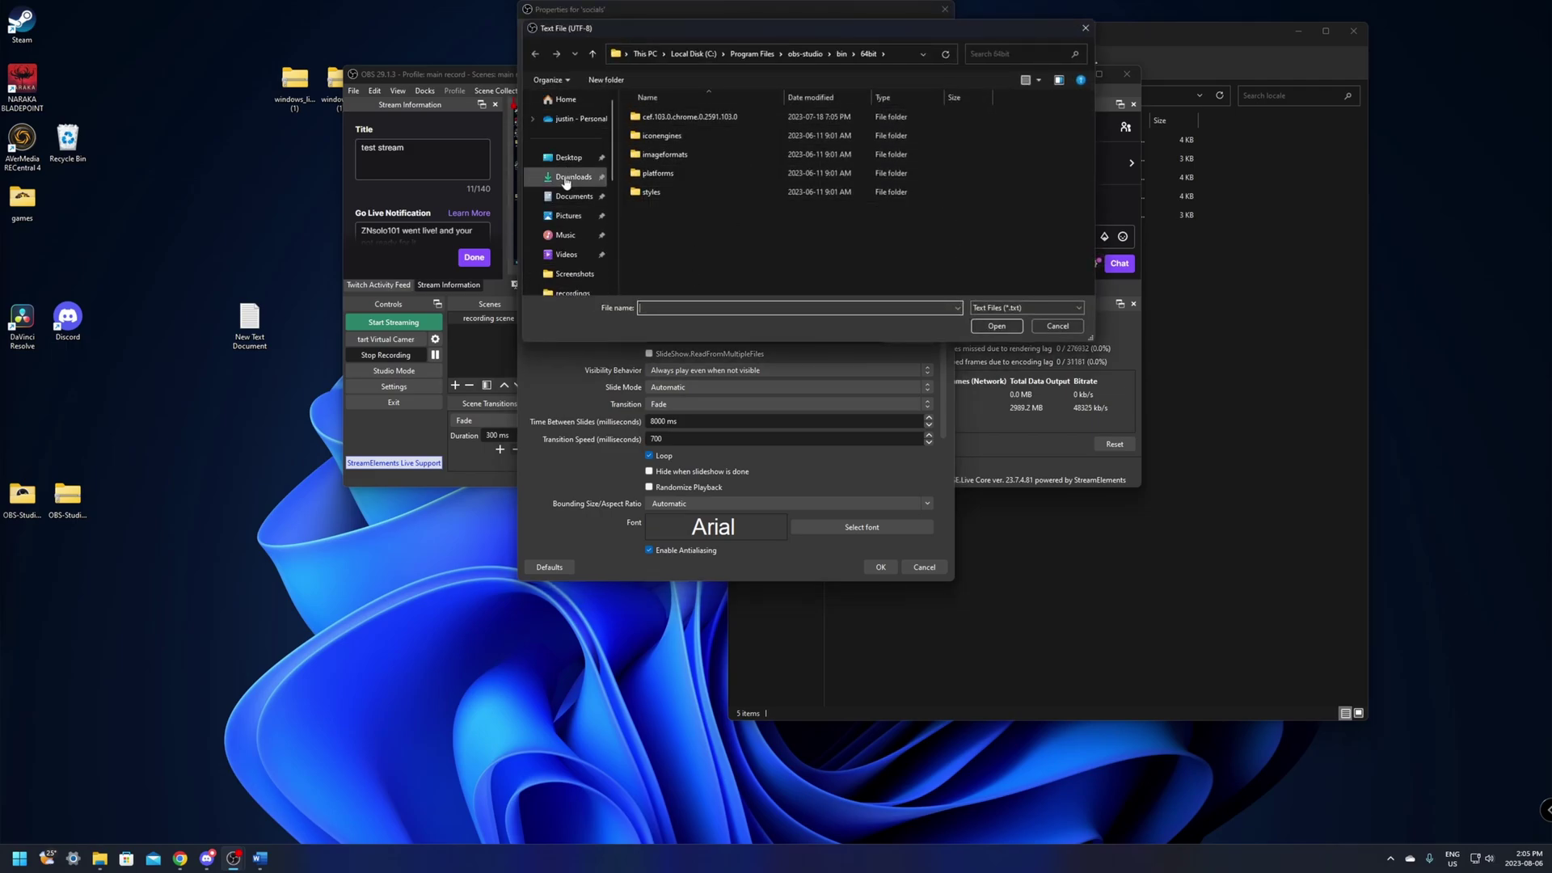
pyautogui.click(569, 157)
pyautogui.doubleClick(727, 155)
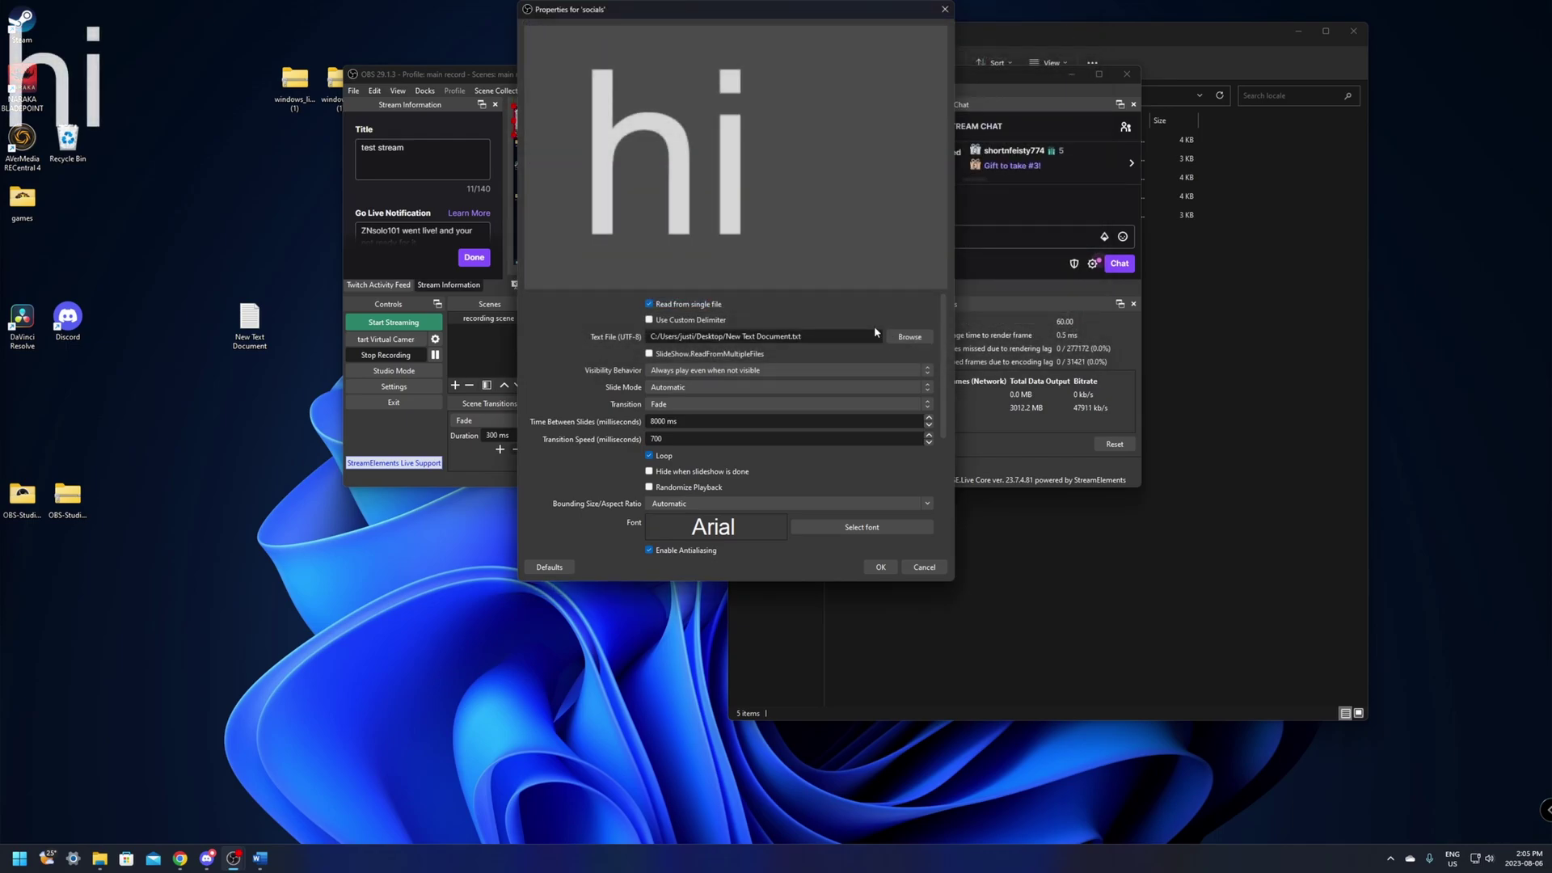
pyautogui.click(880, 566)
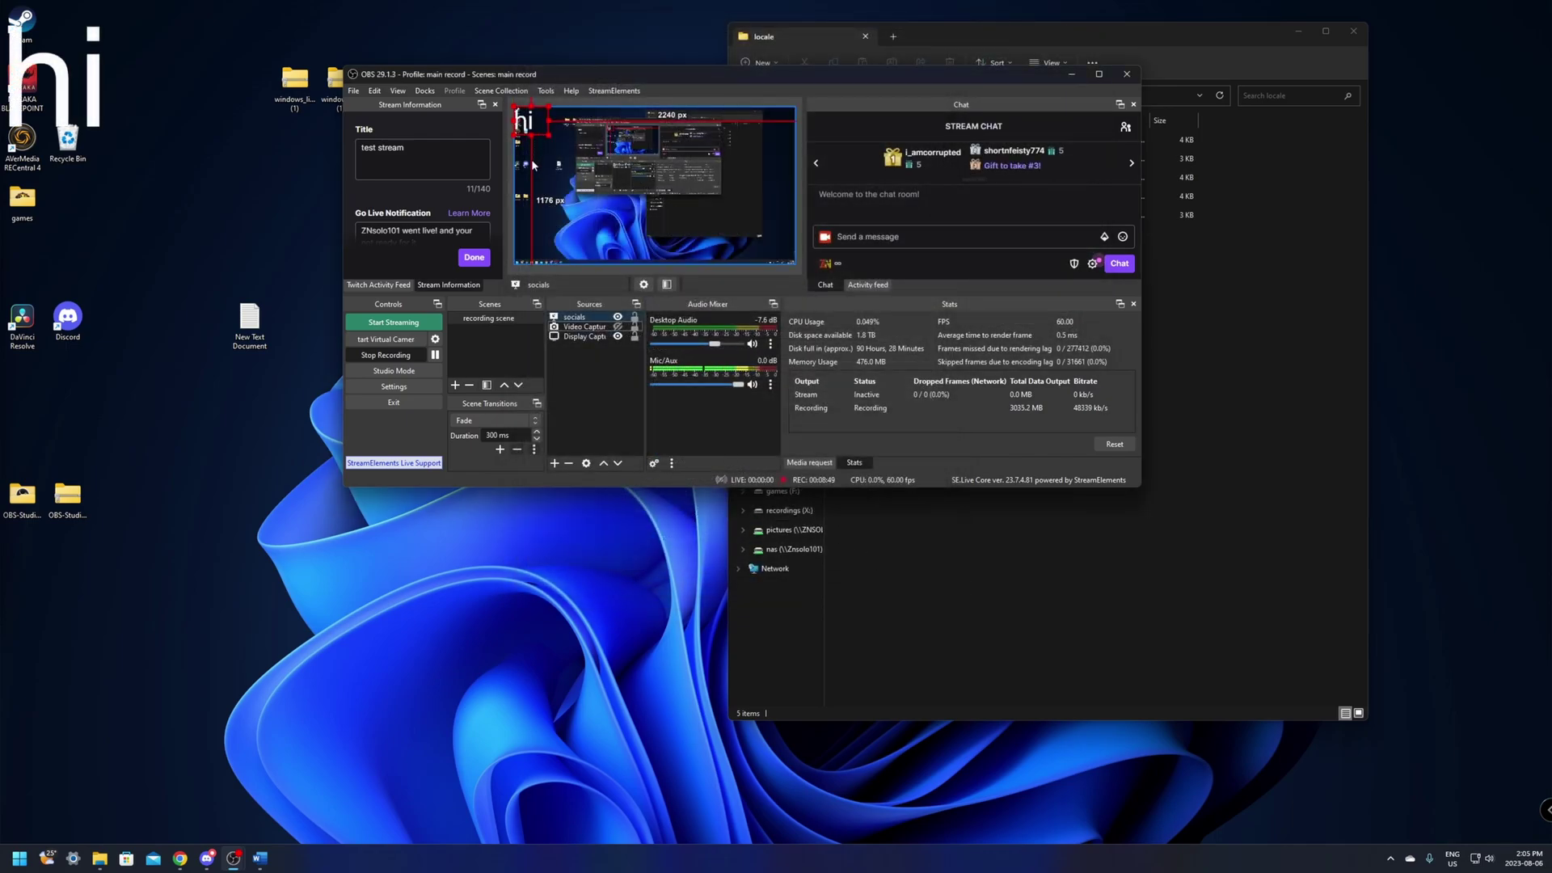
# Step: Enlarge OBS and open New Text Document in Notepad beside the OBS preview
pyautogui.click(527, 202)
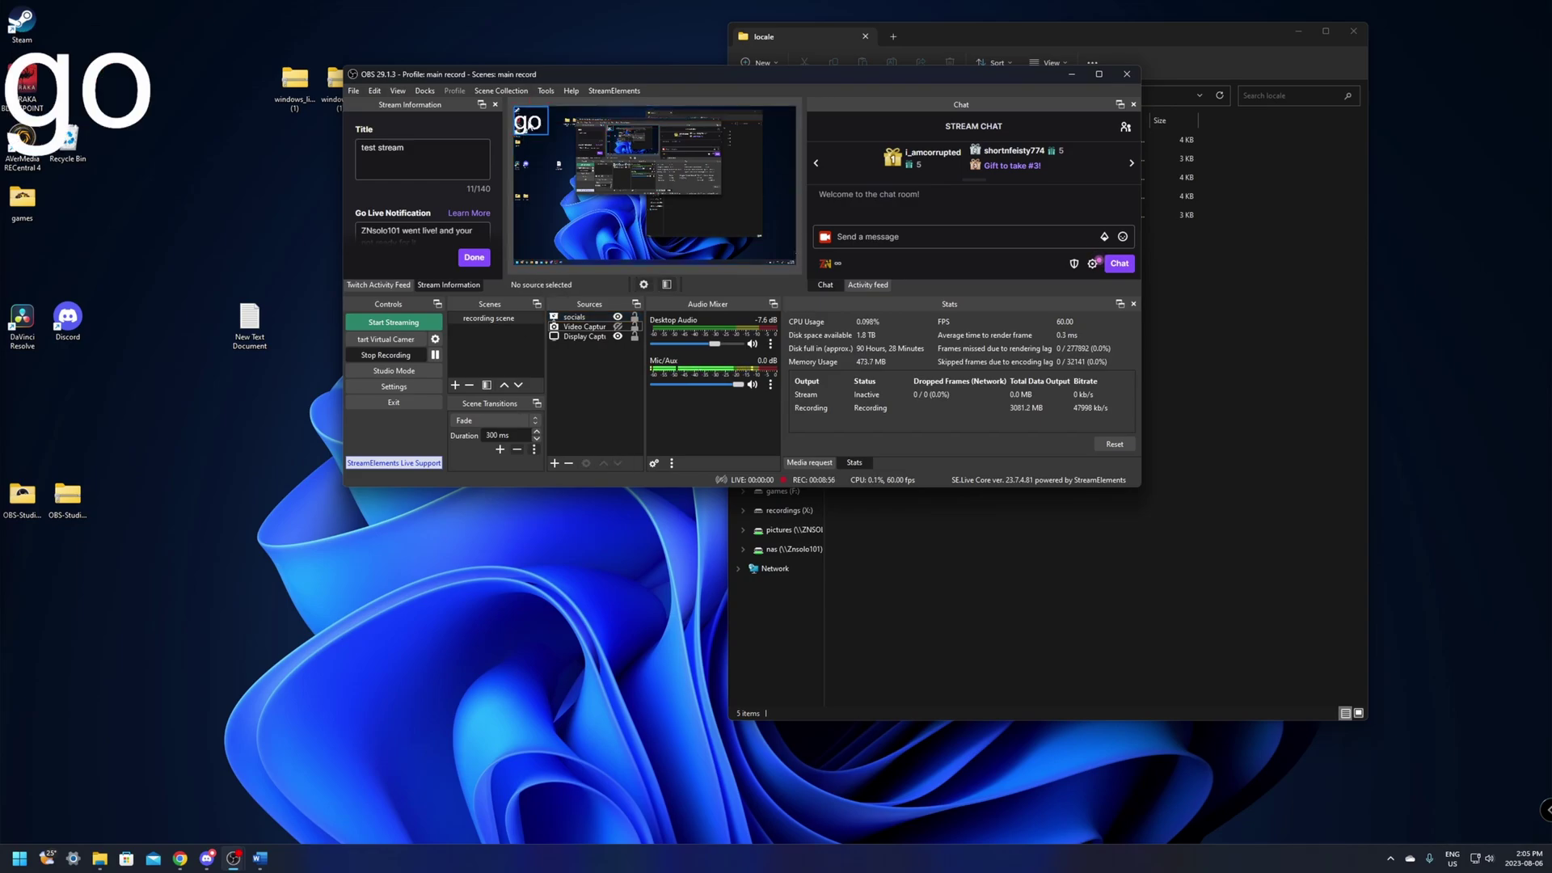
pyautogui.moveTo(1141, 486); pyautogui.dragTo(1387, 631)
pyautogui.doubleClick(249, 320)
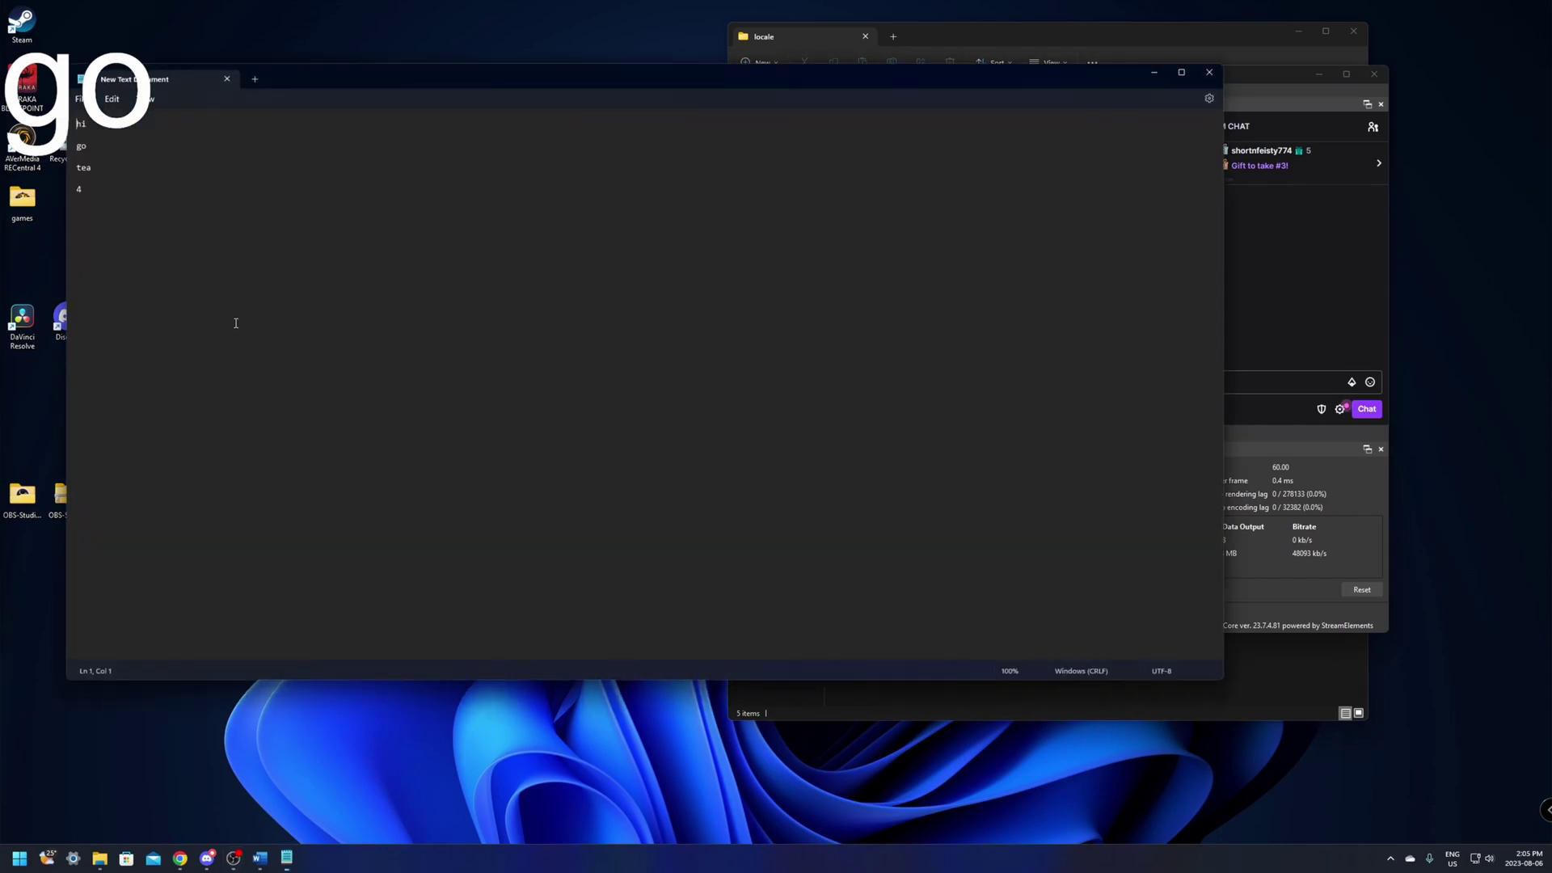
pyautogui.moveTo(379, 86); pyautogui.dragTo(513, 304)
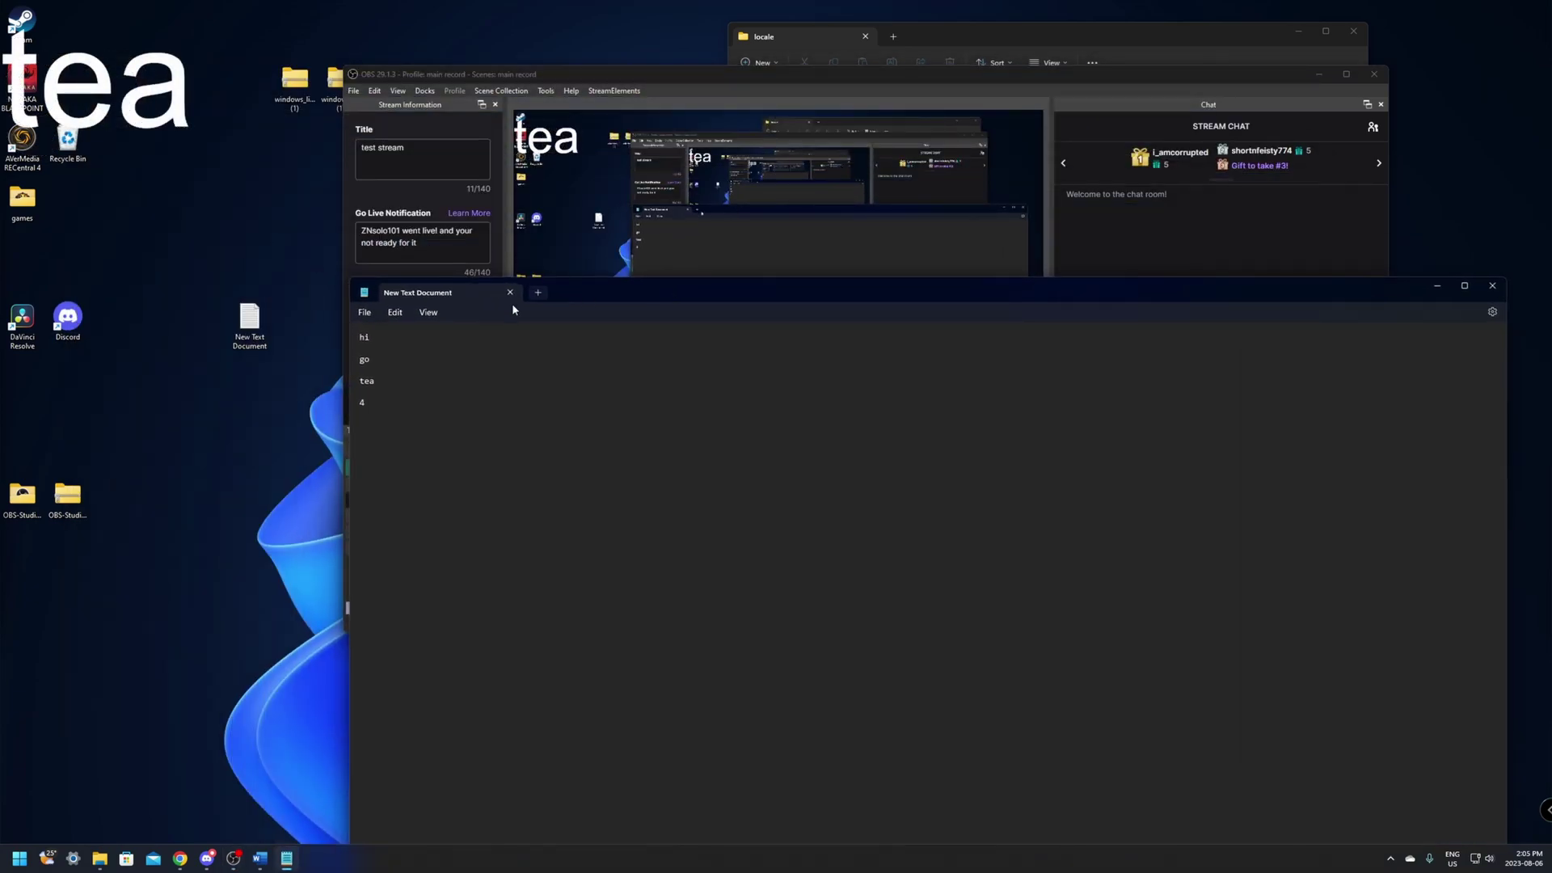
# Step: Replace the slide lines with the channel handle, twitch, twitter and 4, then save and close Notepad
pyautogui.moveTo(380, 339); pyautogui.dragTo(352, 344)
pyautogui.write('znsolo101')
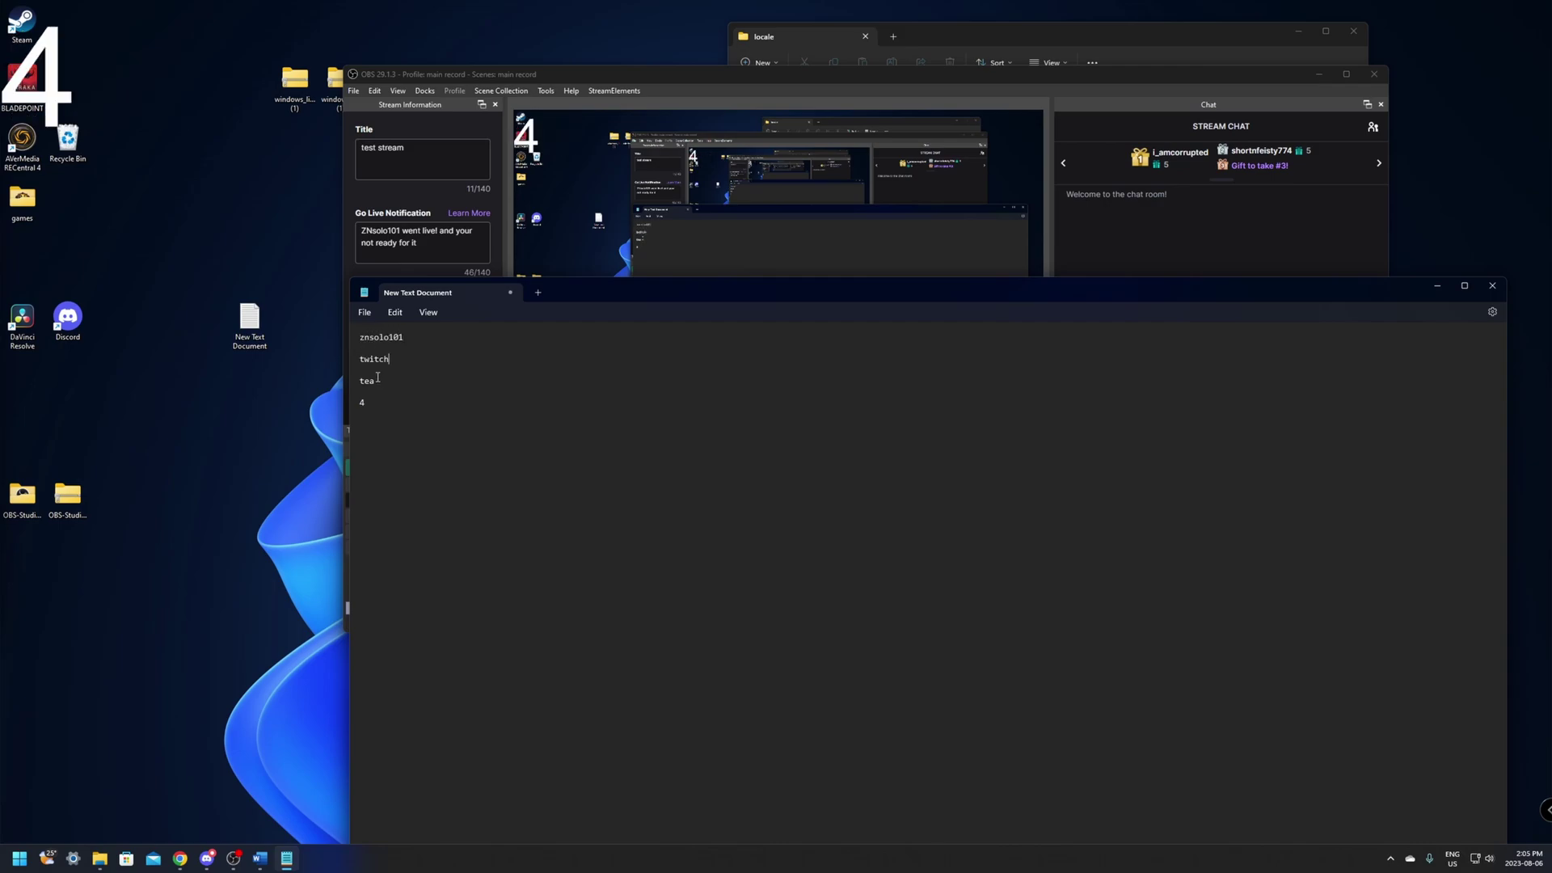
pyautogui.write('tter')
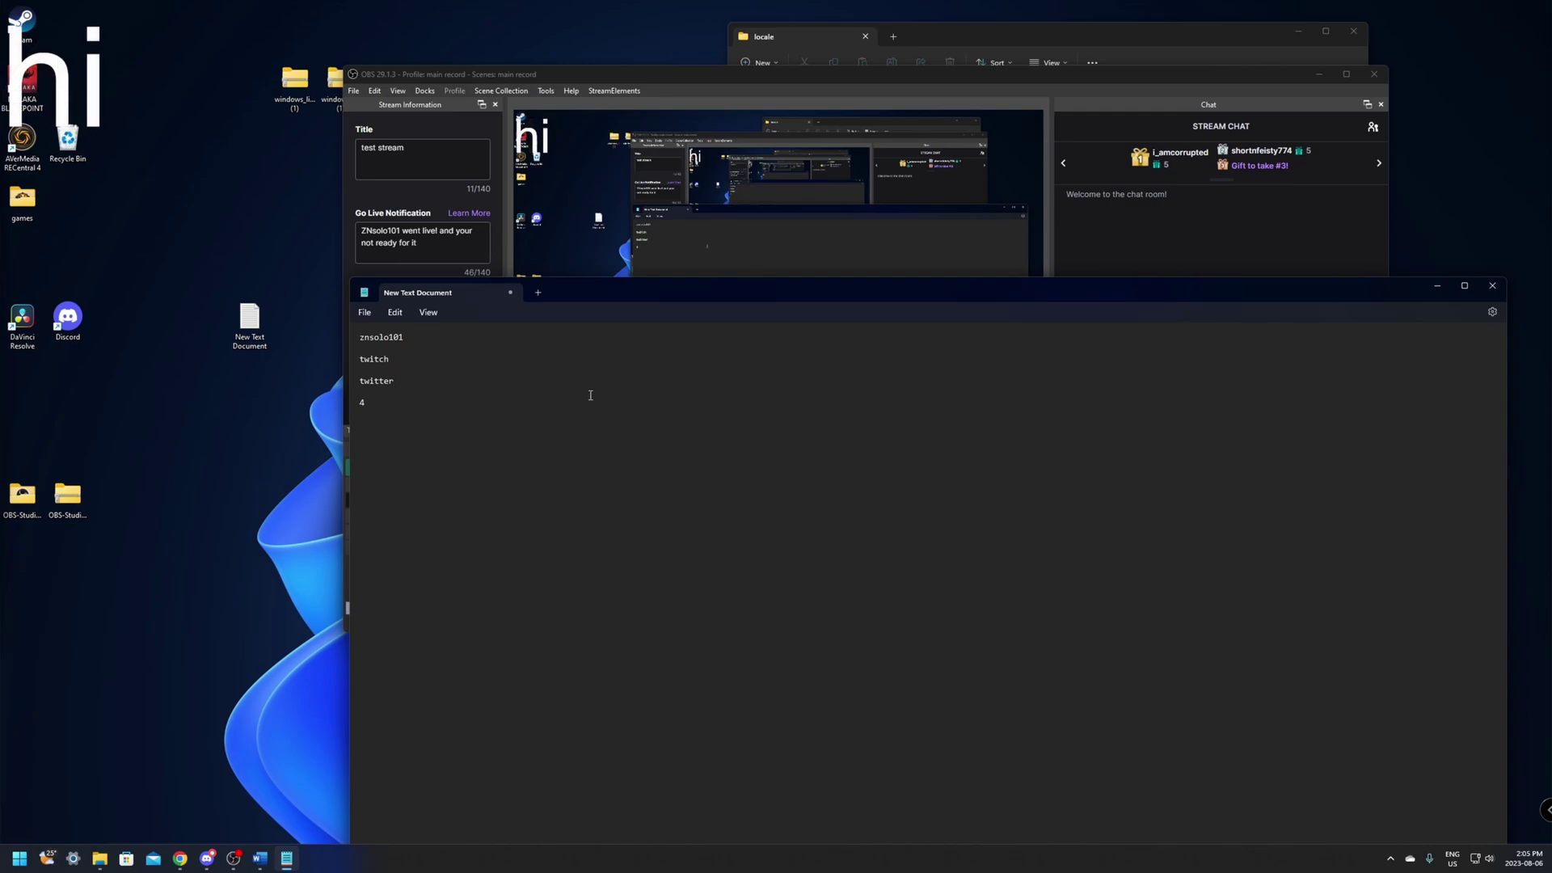
pyautogui.click(364, 312)
pyautogui.click(375, 389)
pyautogui.click(1492, 286)
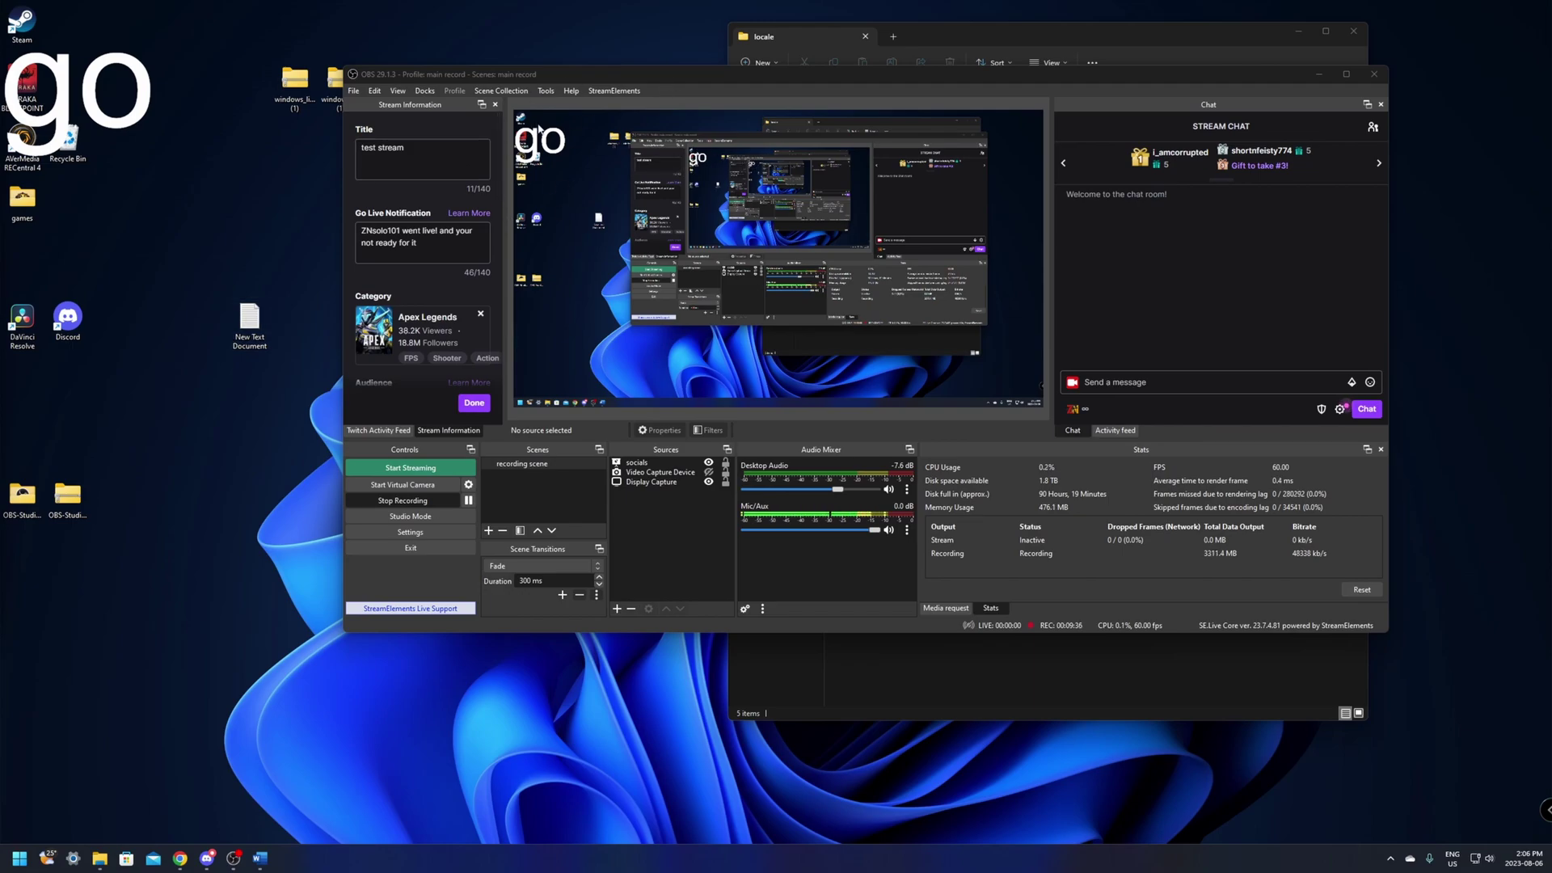
# Step: In the socials properties, keep slide mode Automatic and set the transition to Swipe
pyautogui.click(638, 463)
pyautogui.click(648, 608)
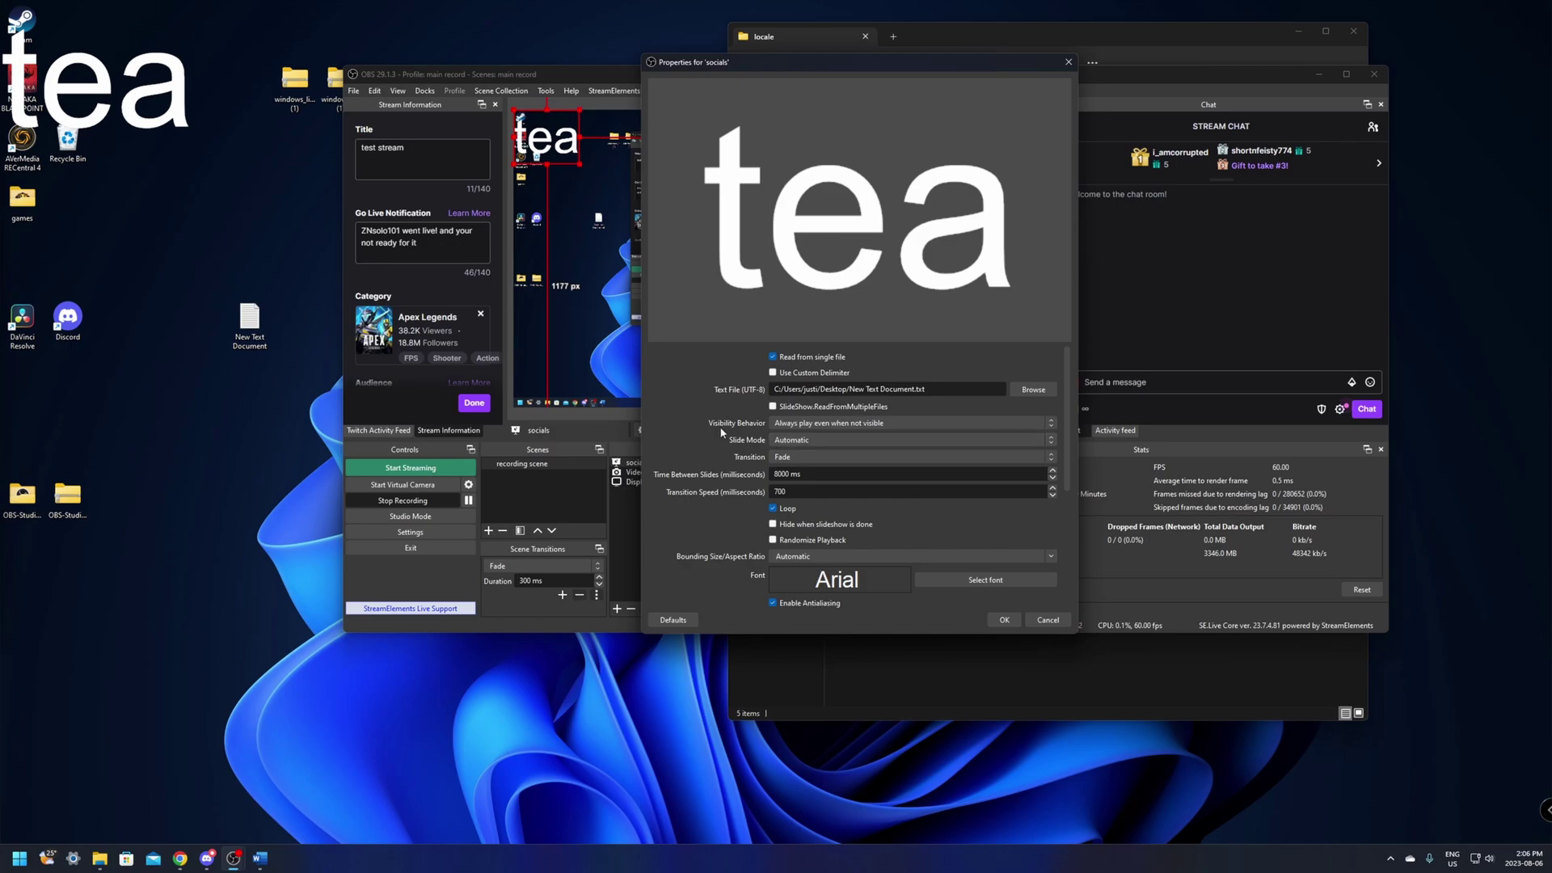
pyautogui.click(808, 440)
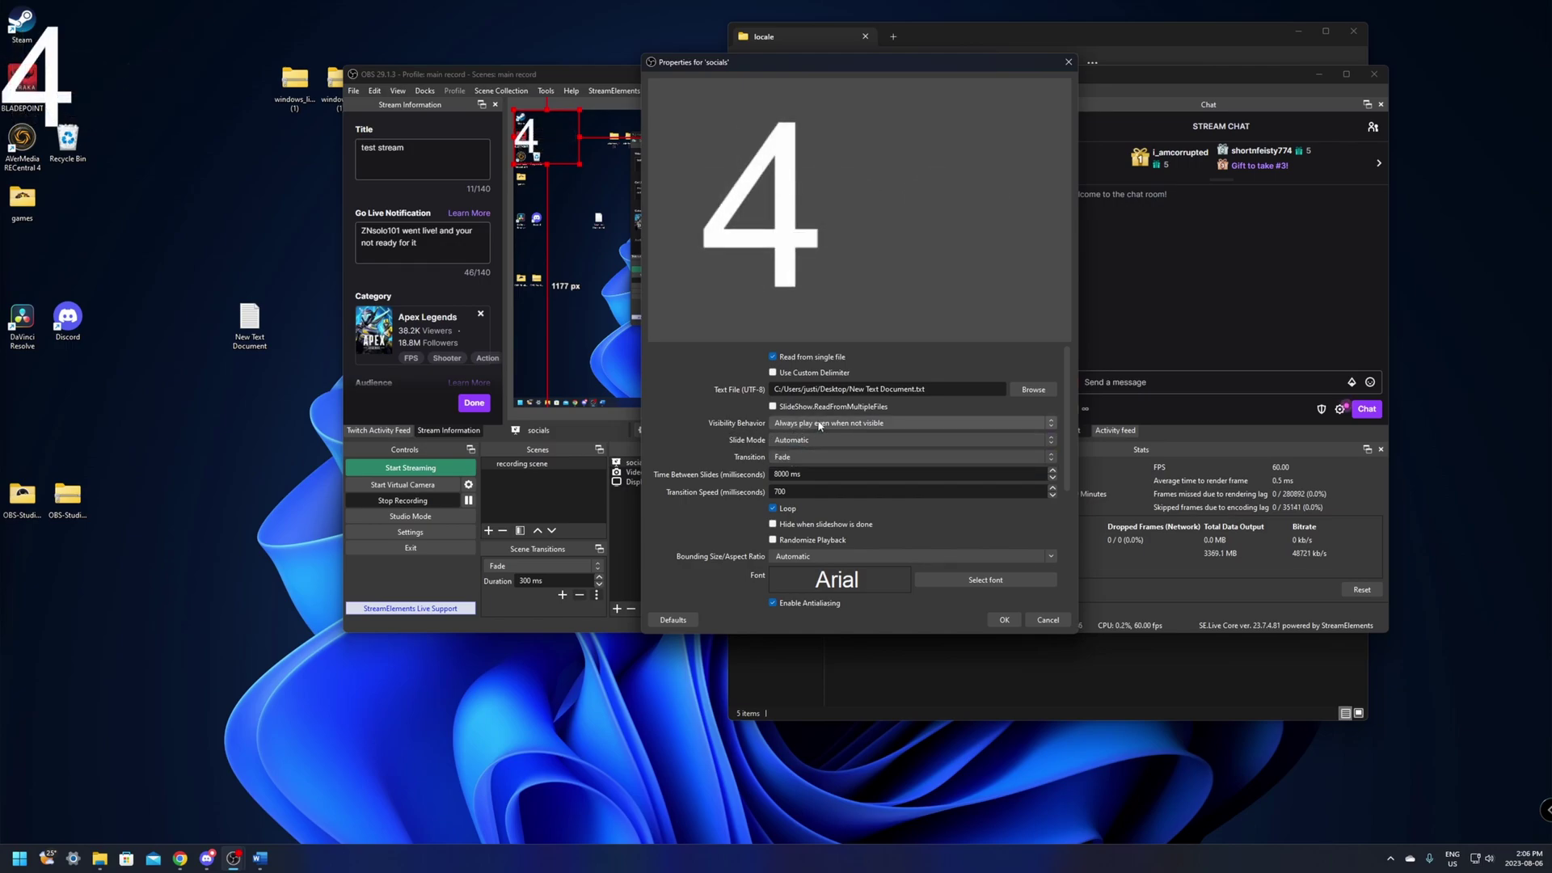
pyautogui.click(808, 440)
pyautogui.click(799, 457)
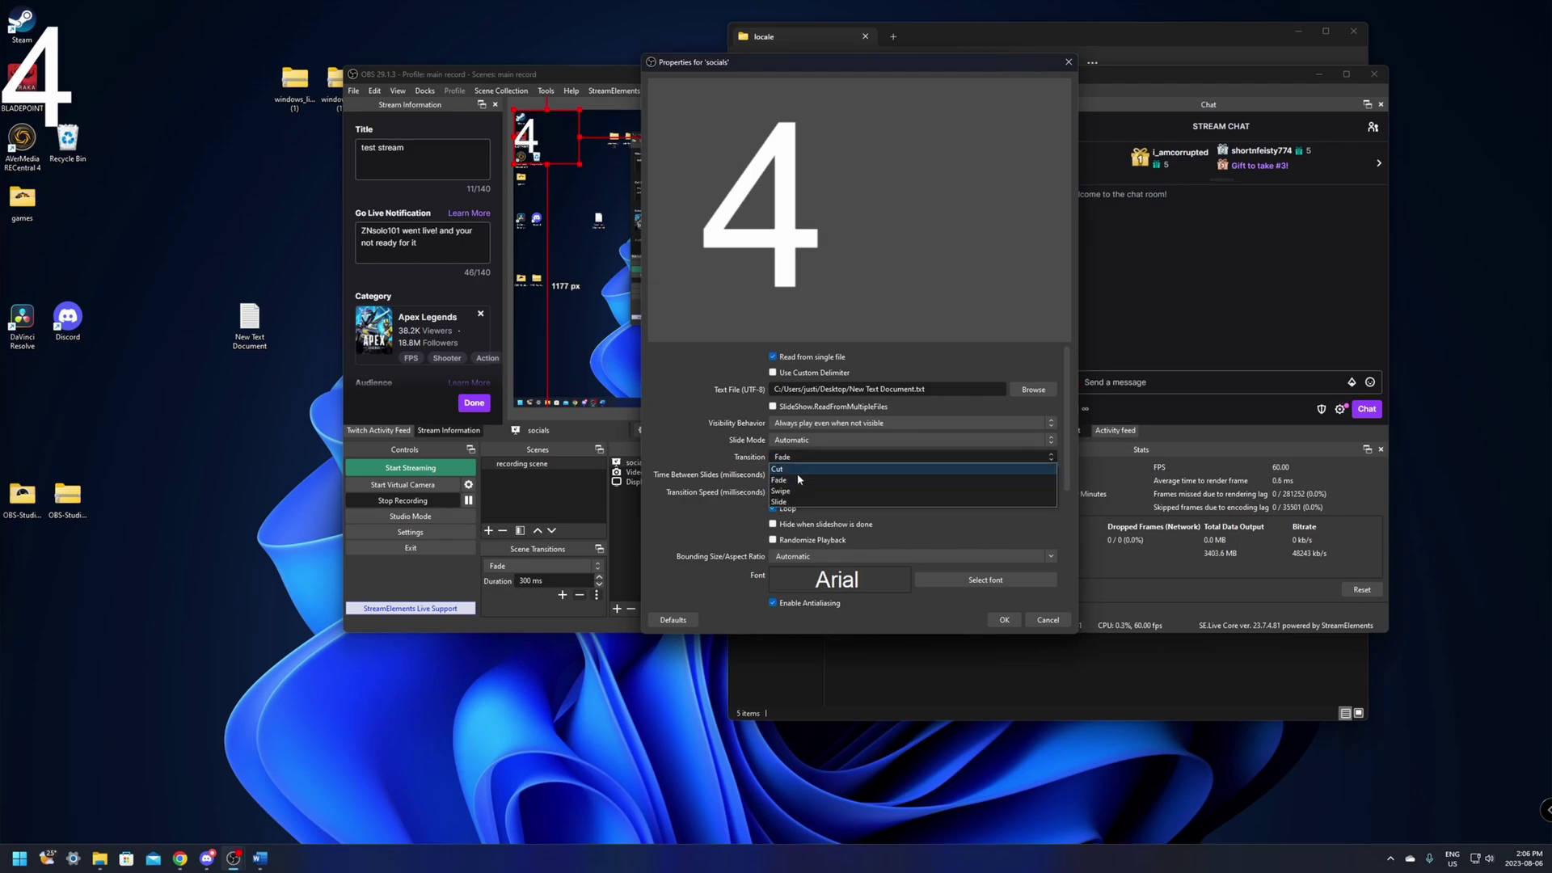
pyautogui.click(803, 490)
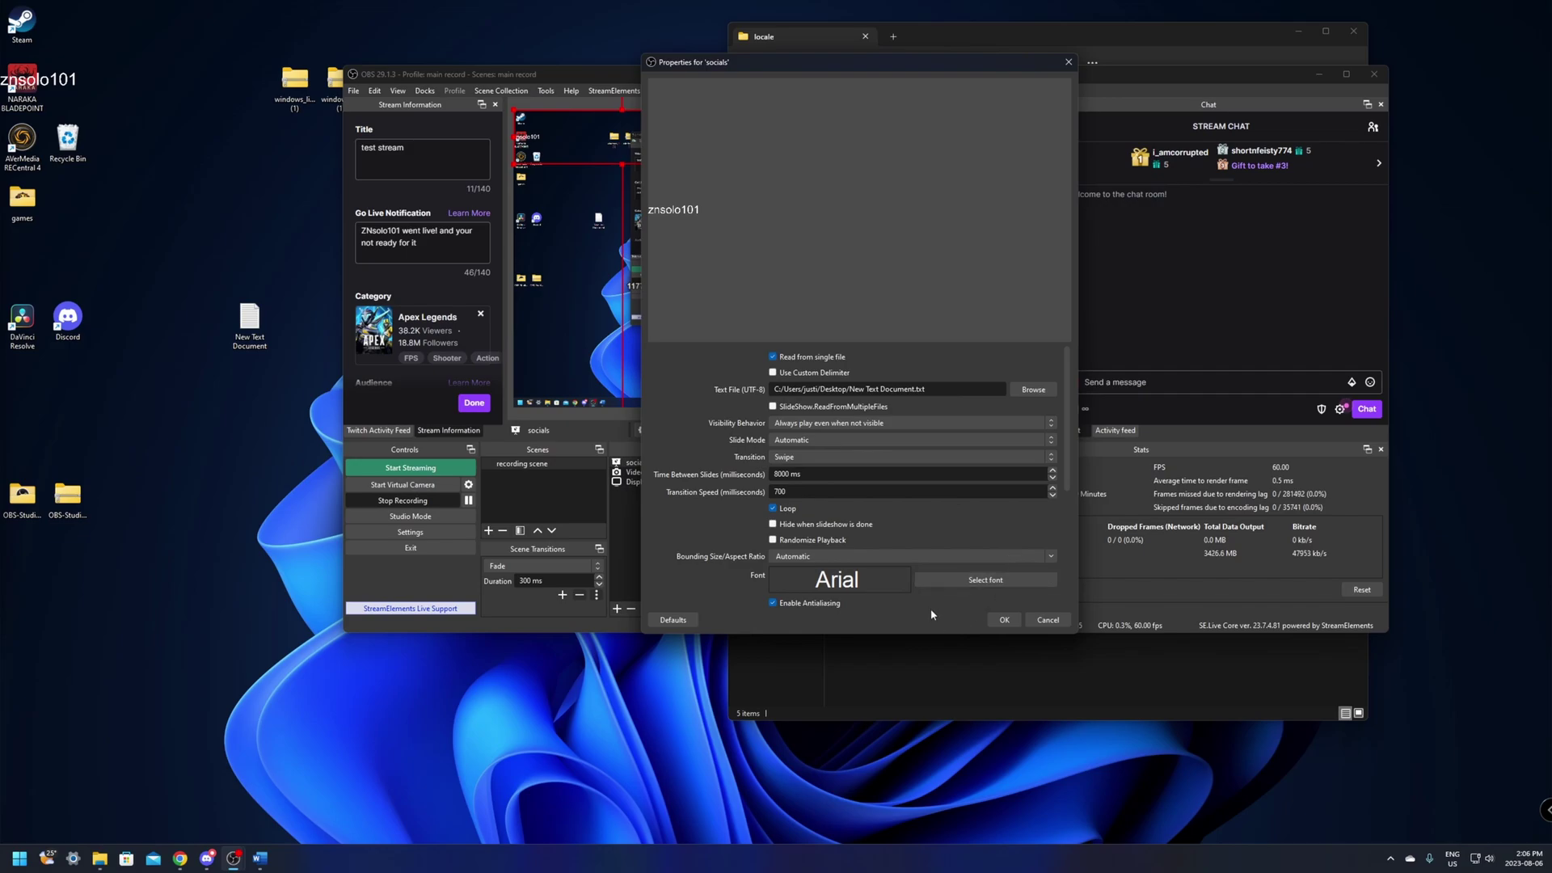
# Step: Correct a slide text entry to end in 'ter' and confirm the slideshow settings
pyautogui.moveTo(1070, 388); pyautogui.dragTo(1070, 511)
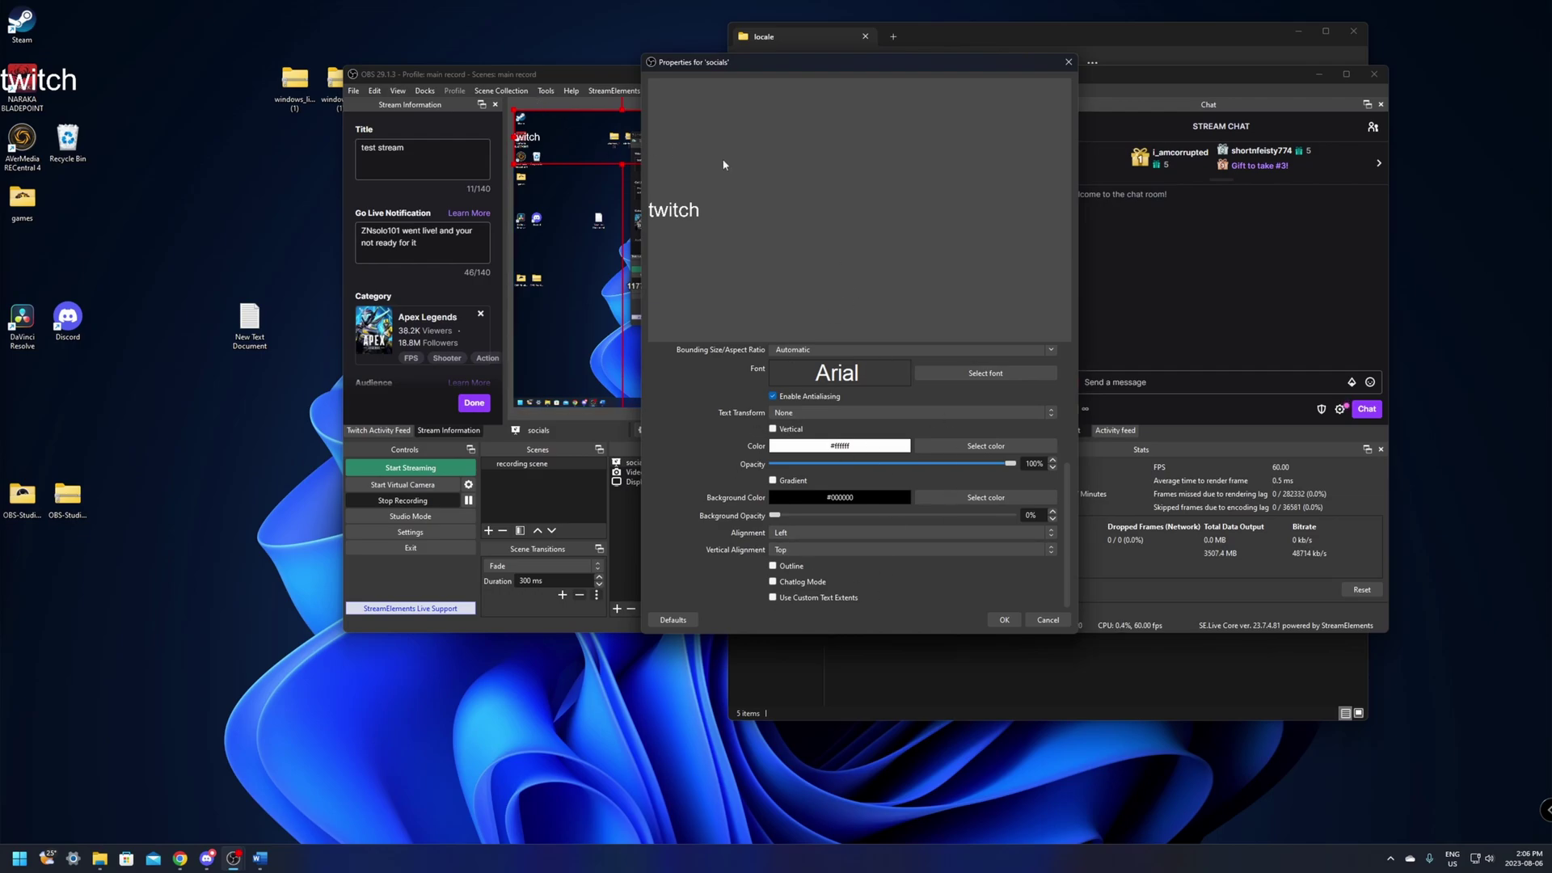
pyautogui.press('BackSpace')
pyautogui.press('BackSpace')
pyautogui.write('ter')
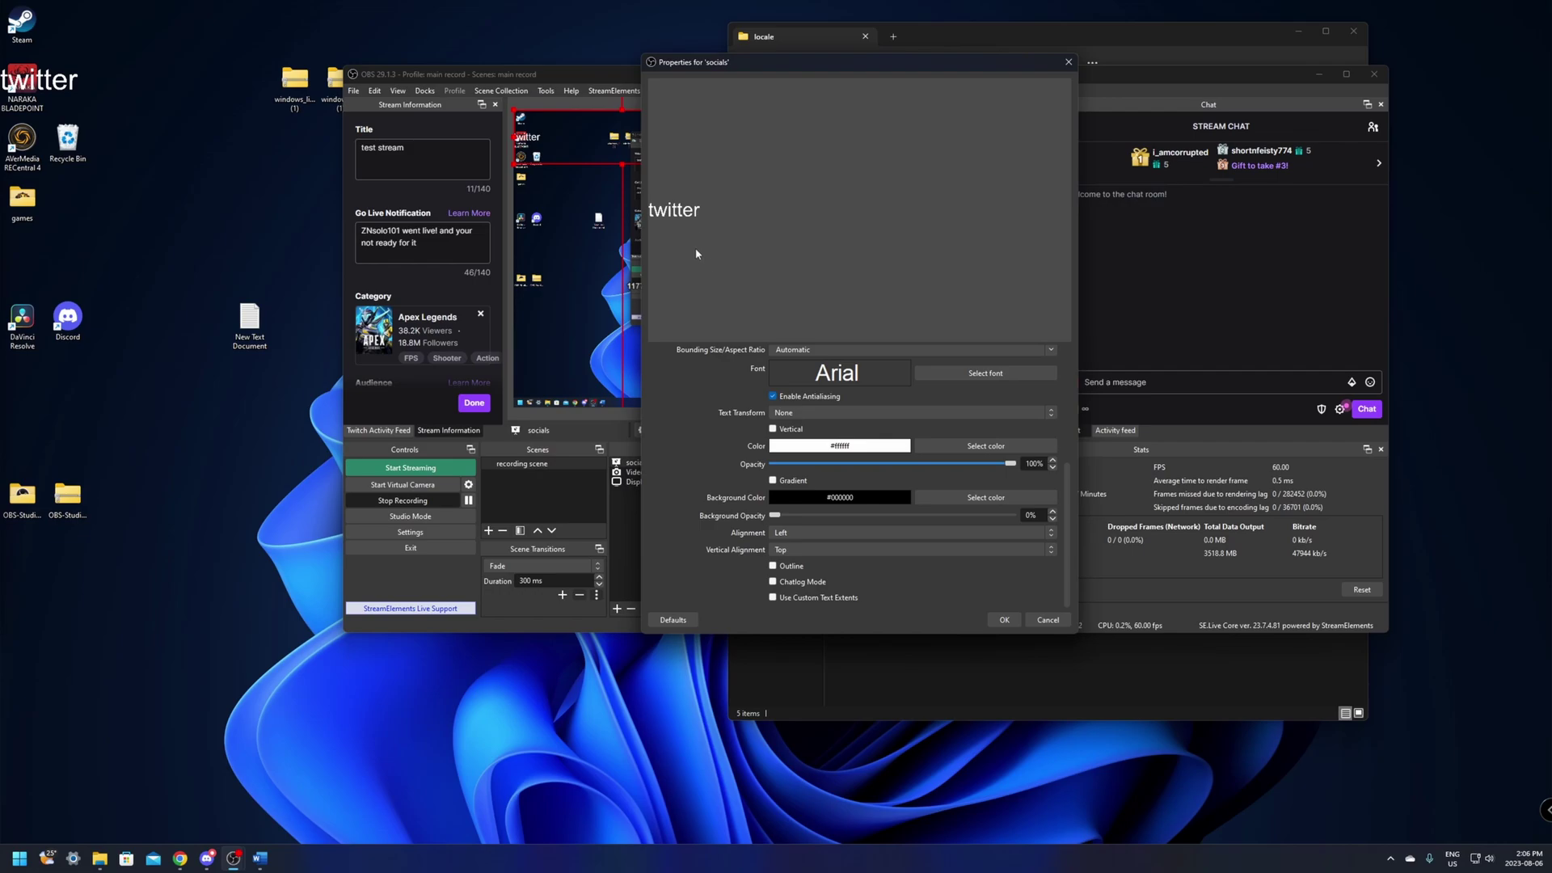
pyautogui.click(1003, 623)
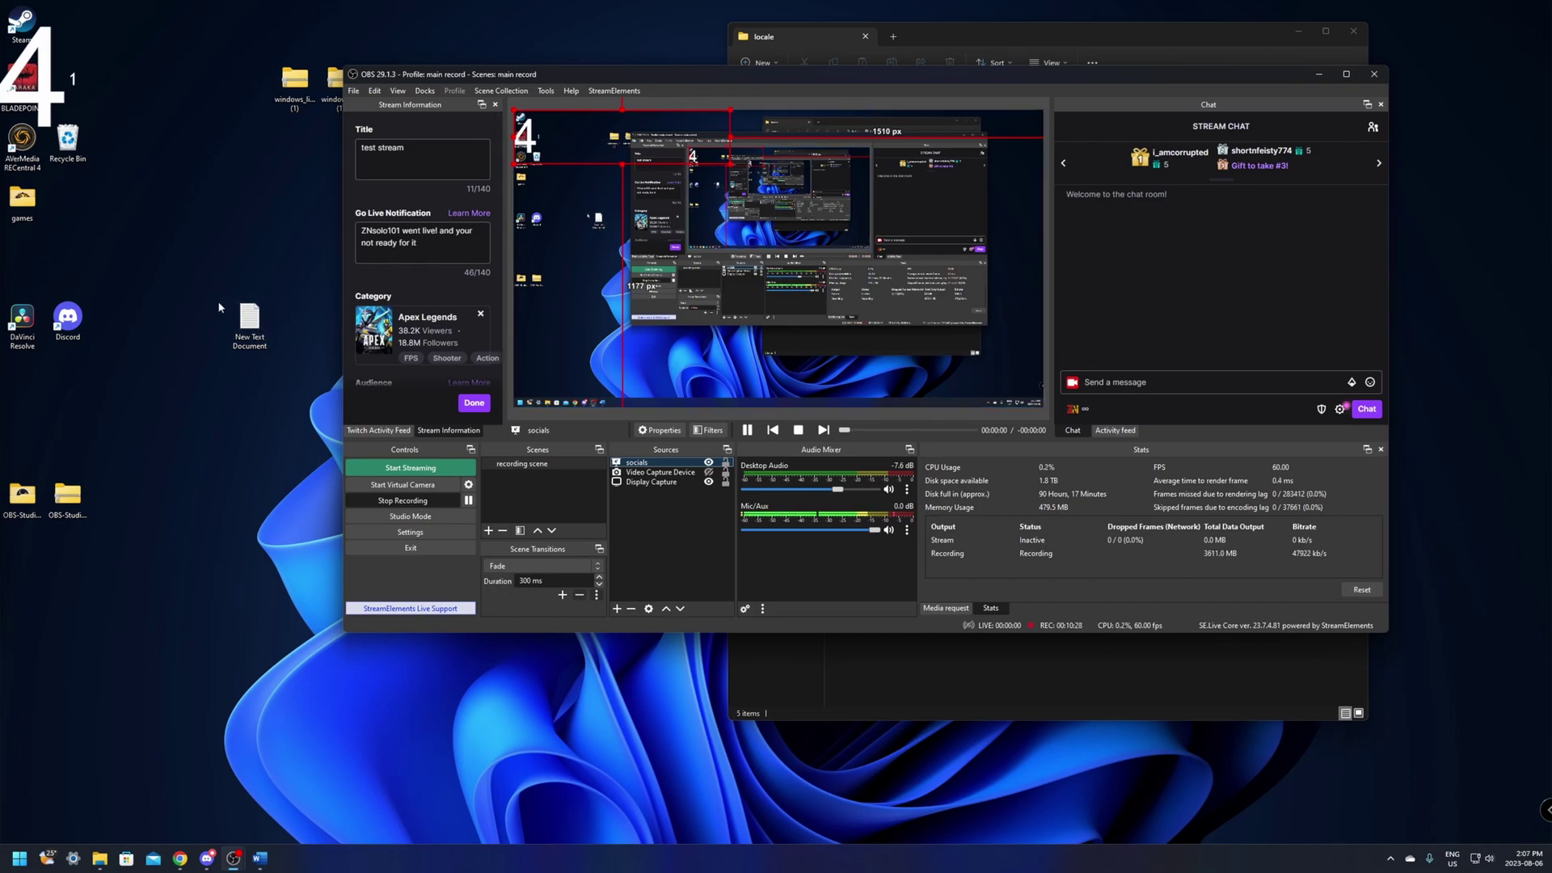
pyautogui.doubleClick(651, 463)
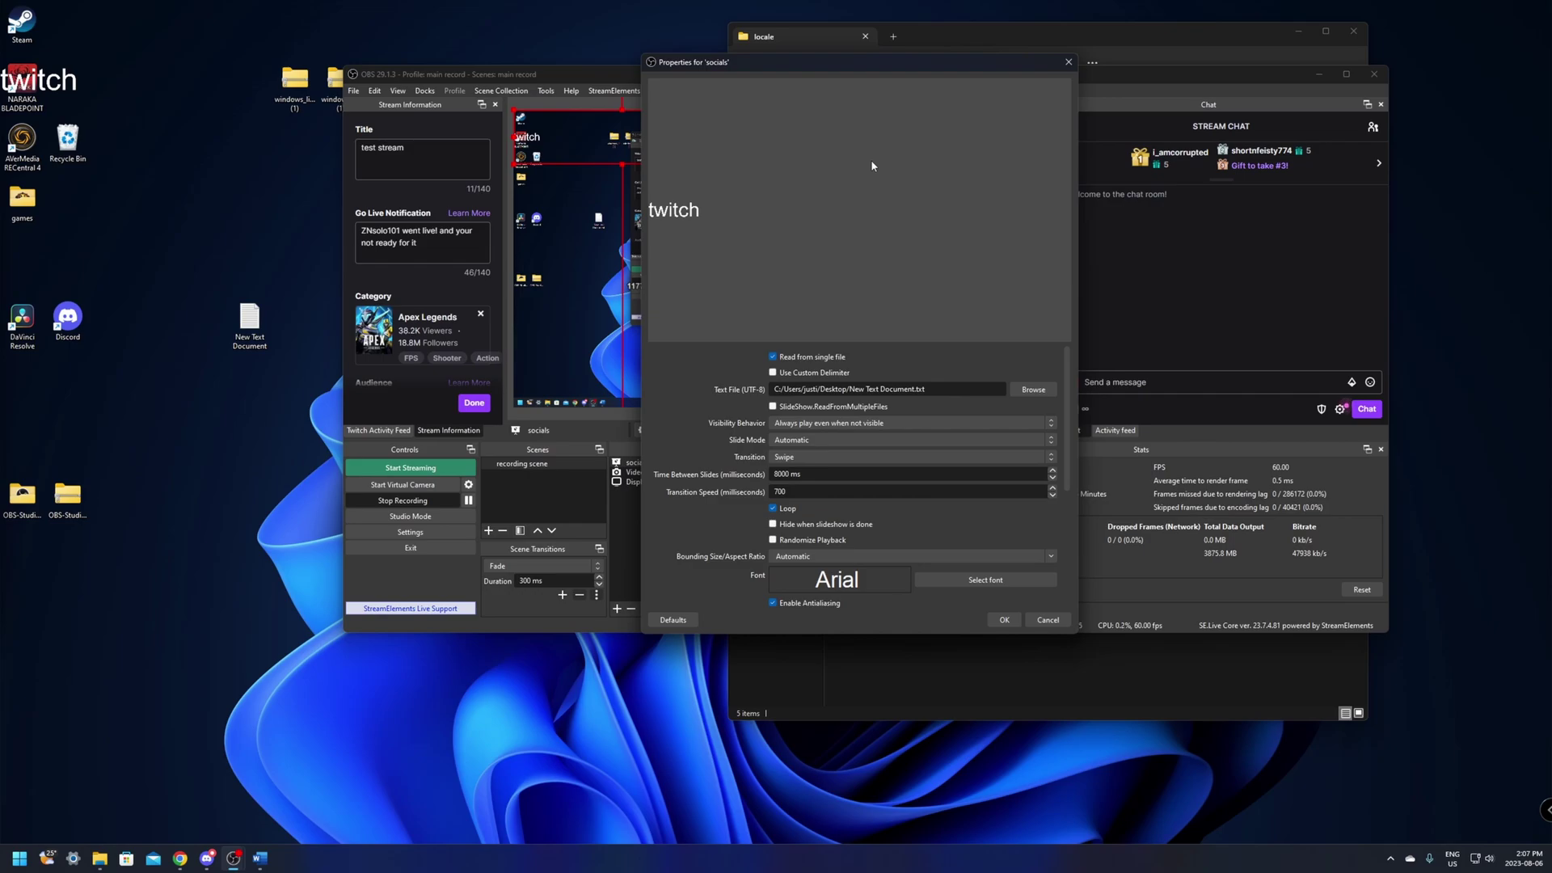
pyautogui.click(1002, 620)
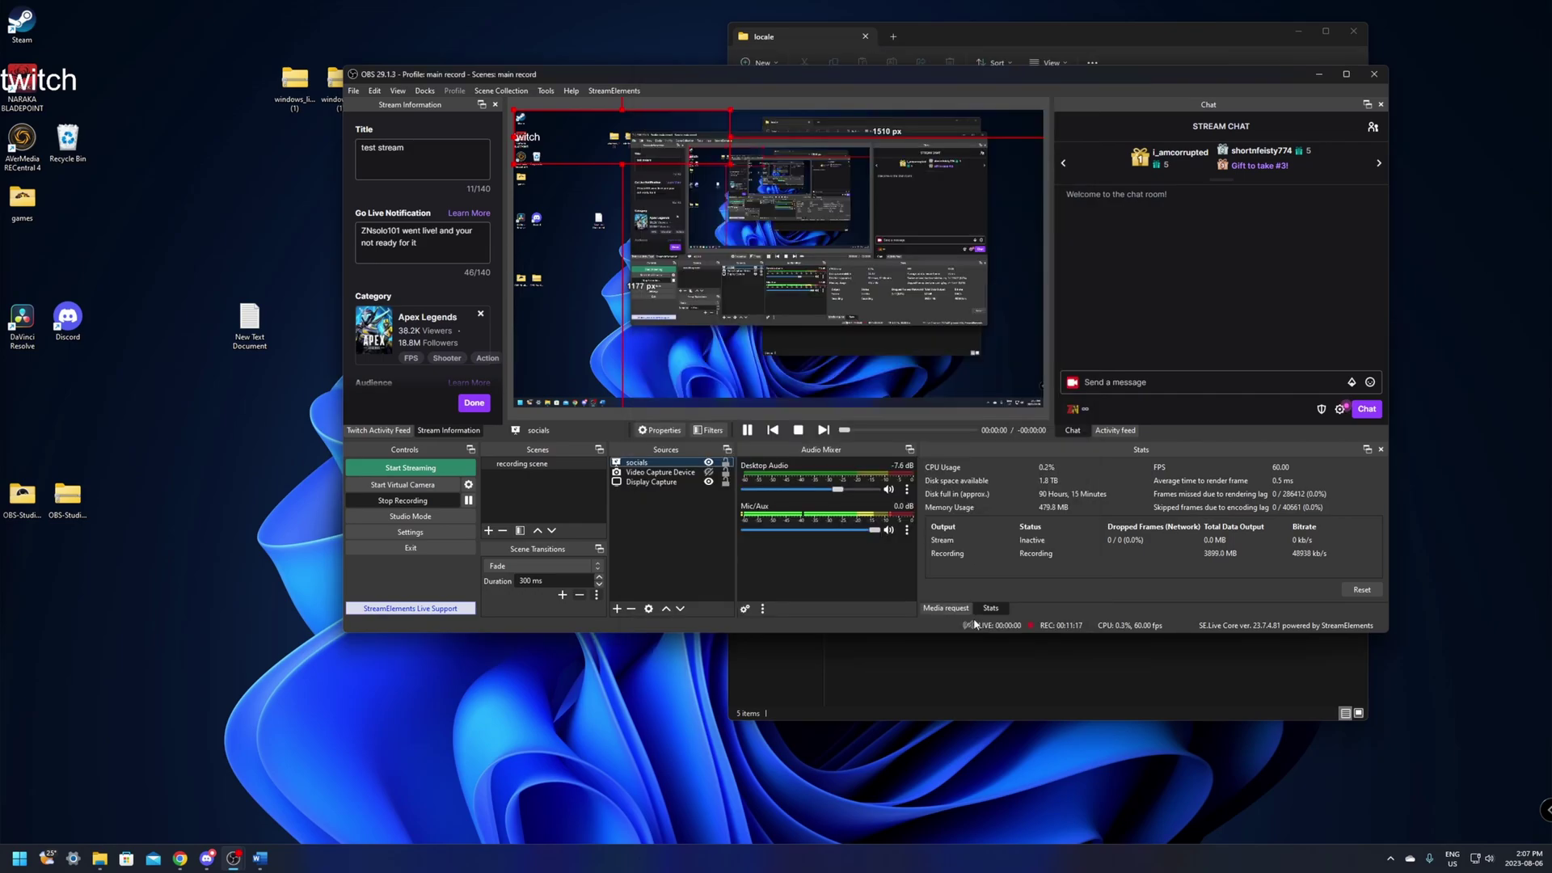